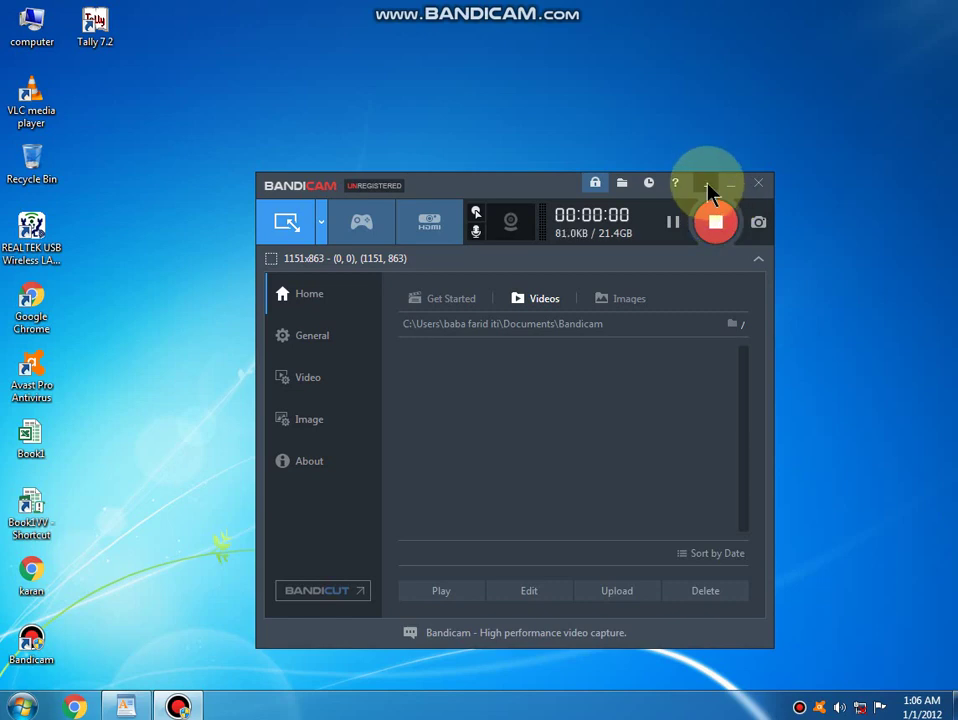
Refresh the empty Windows desktop twice from its right-click menu
left_click(707, 188)
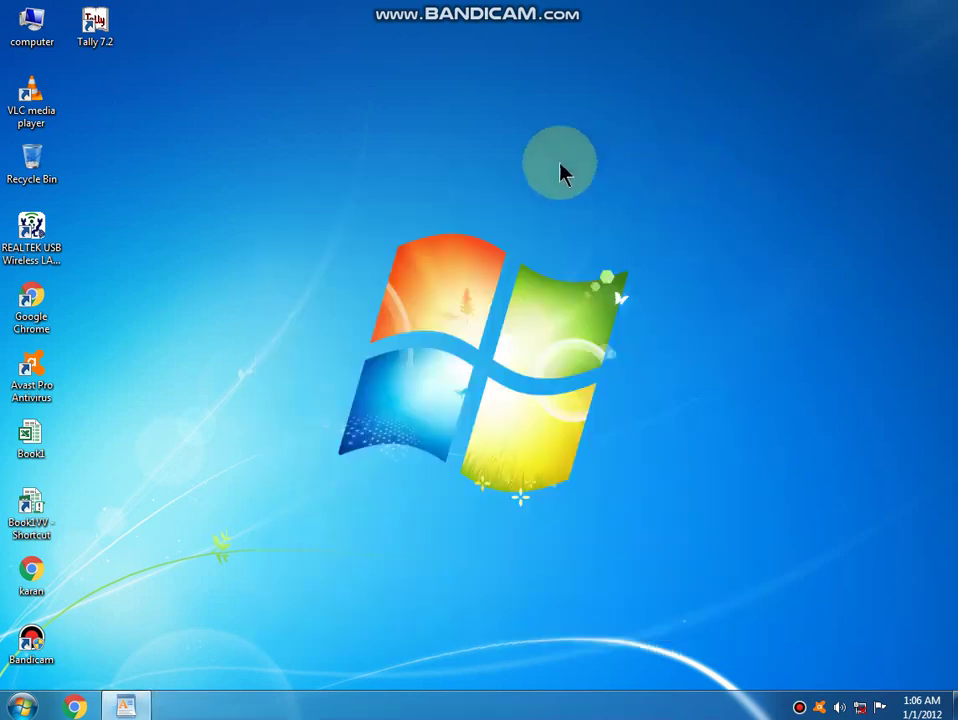
right_click(446, 175)
right_click(410, 186)
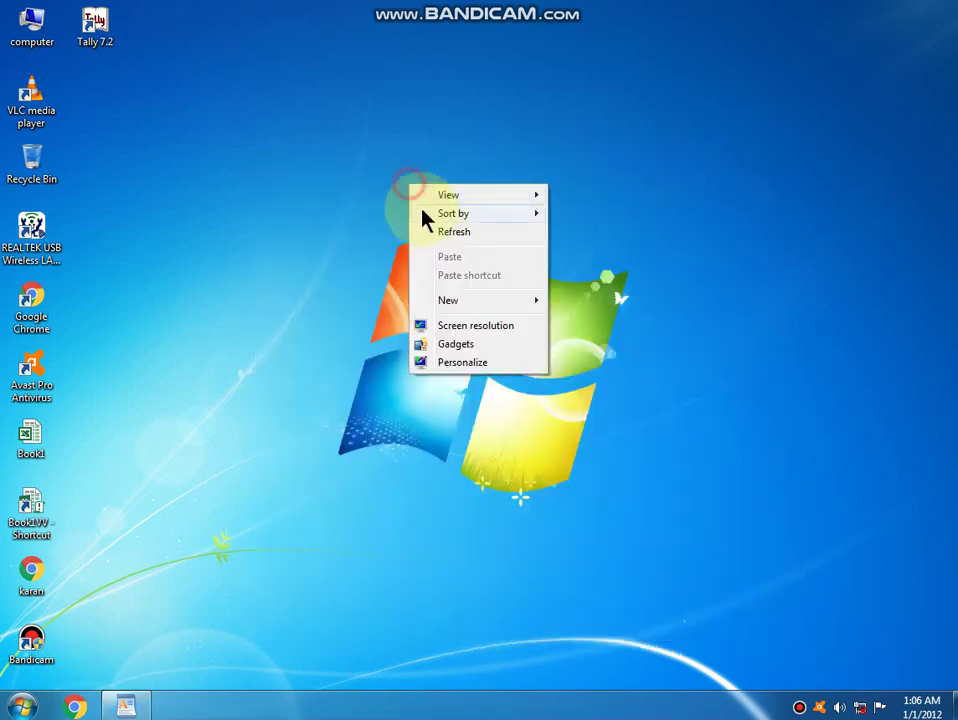
left_click(440, 232)
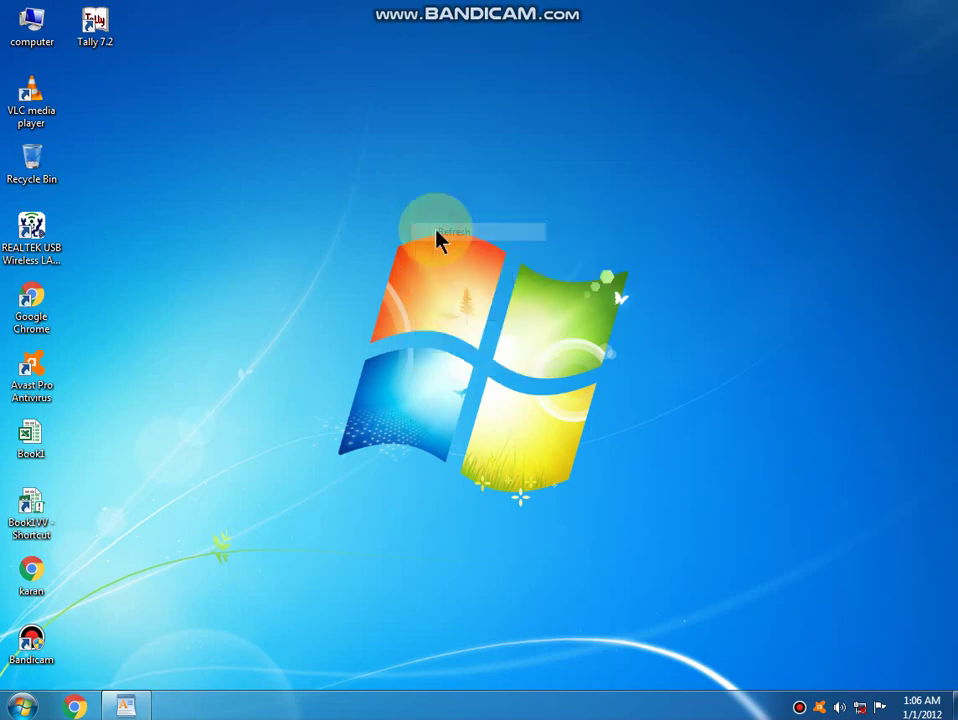
right_click(342, 198)
left_click(385, 244)
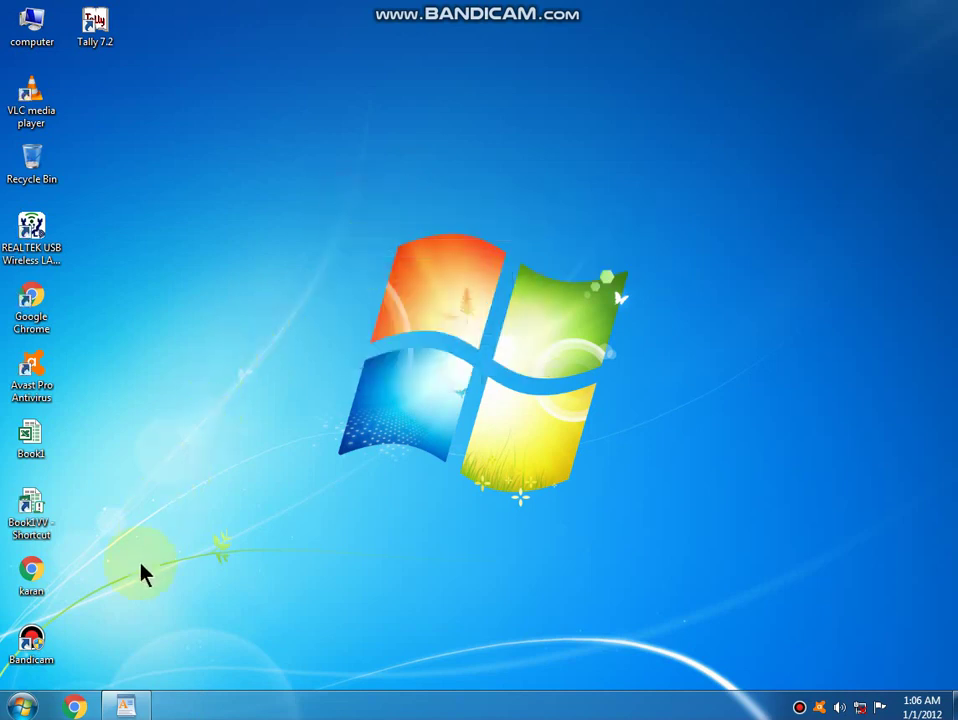
left_click(125, 708)
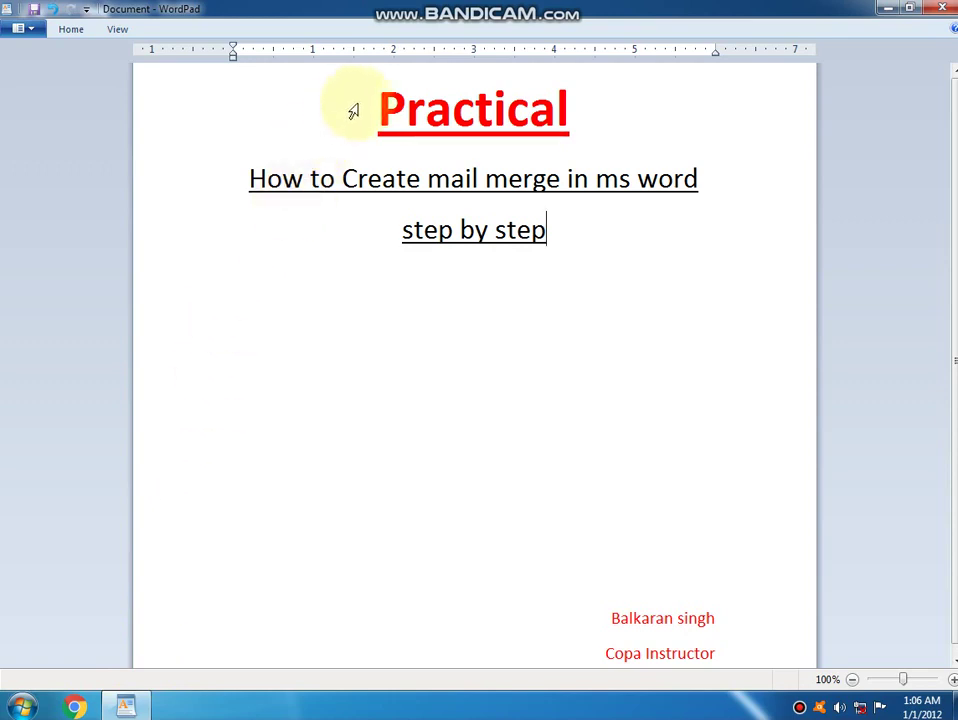
left_click_drag(353, 107, 417, 111)
left_click(240, 182)
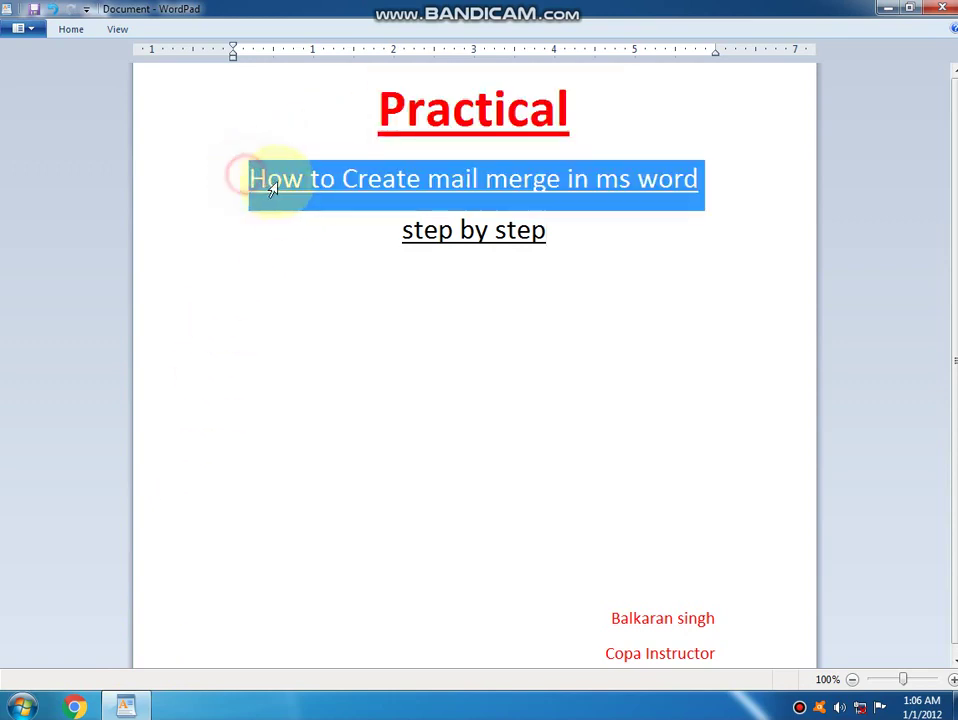
left_click(396, 242)
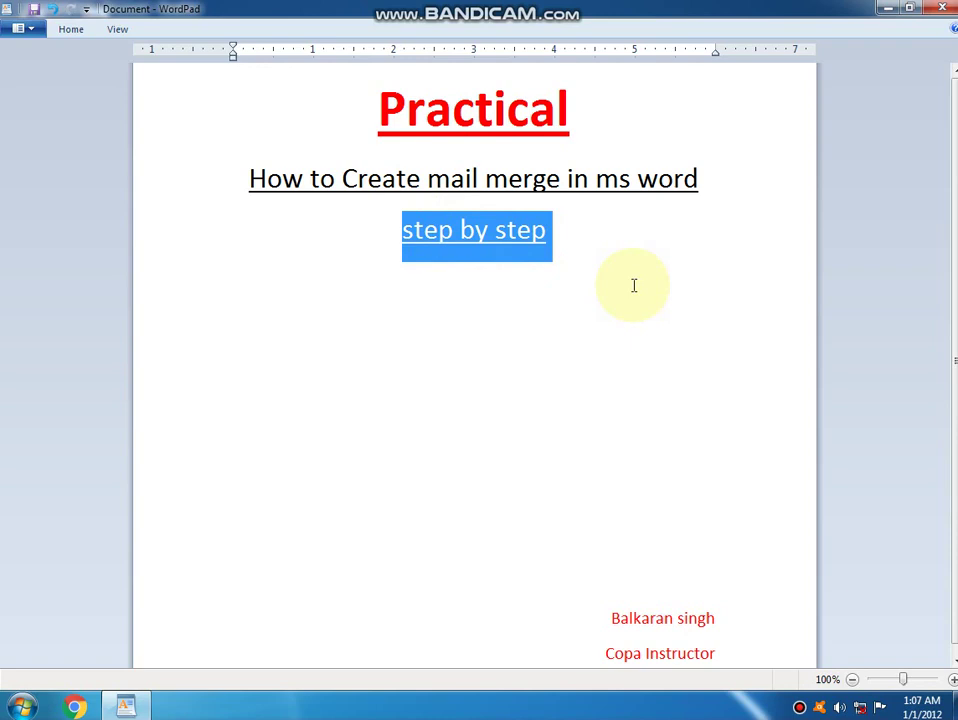
left_click(886, 12)
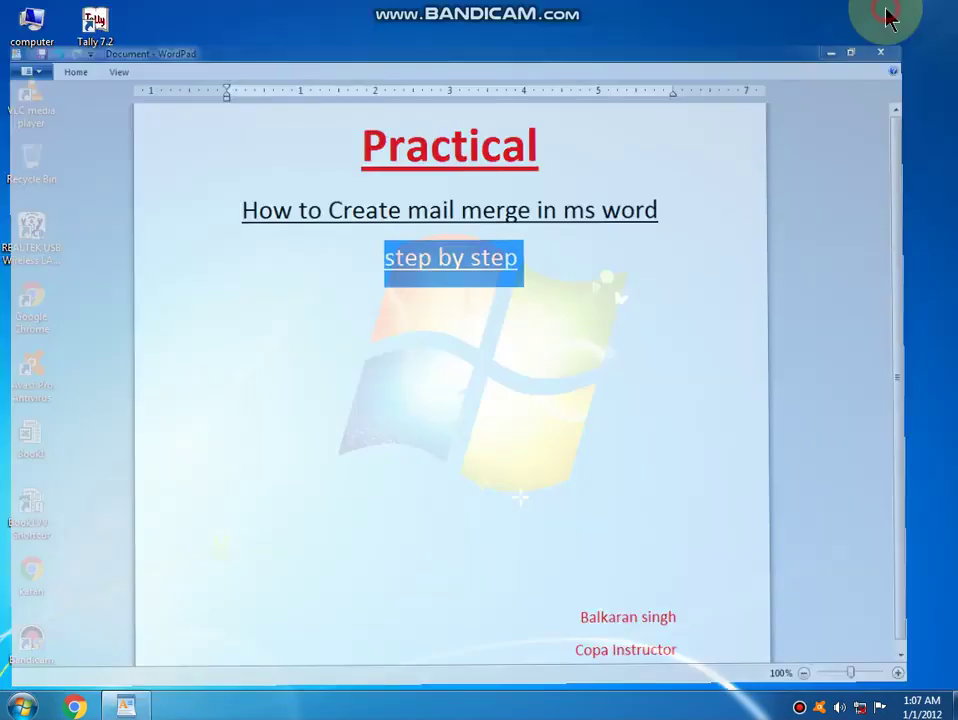
right_click(485, 110)
Launch Word 2016 from the Start menu's All Programs list
left_click(510, 156)
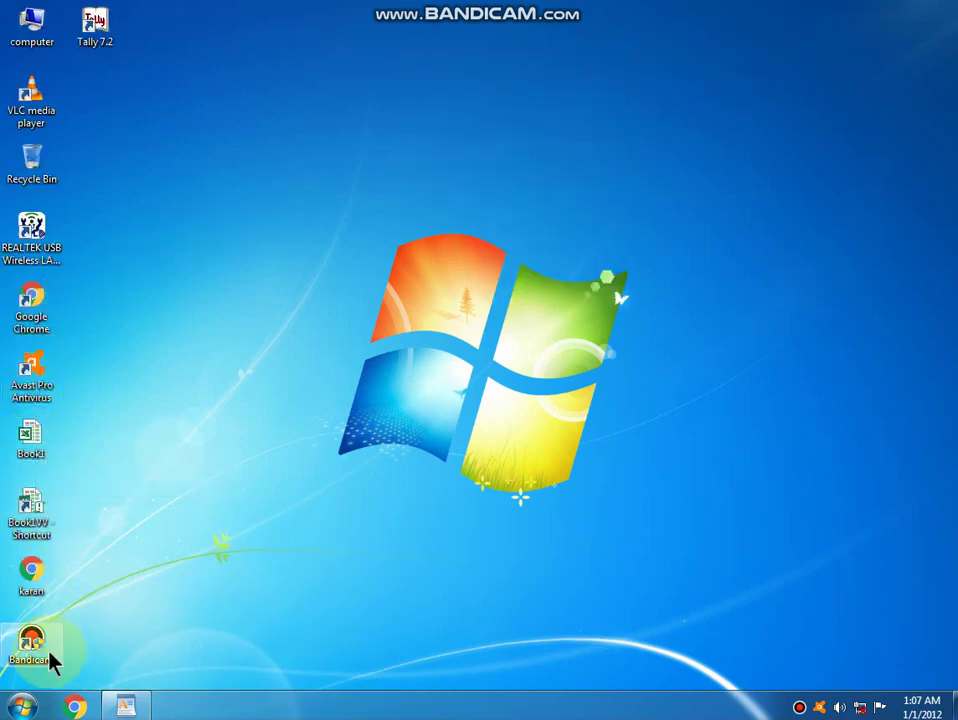
left_click(21, 706)
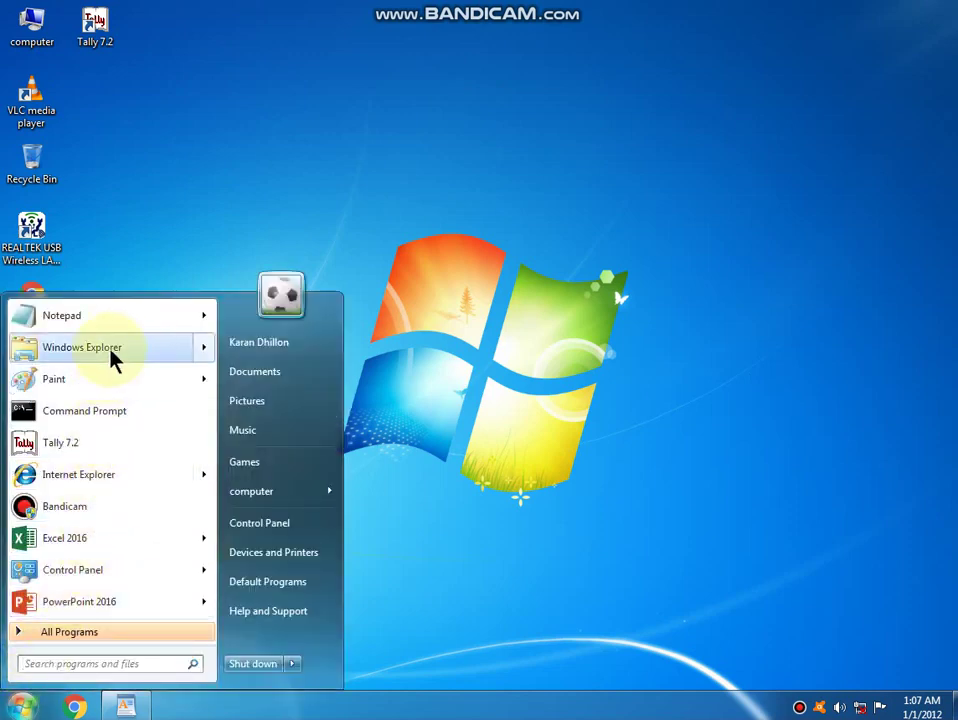
mouse_move(82, 347)
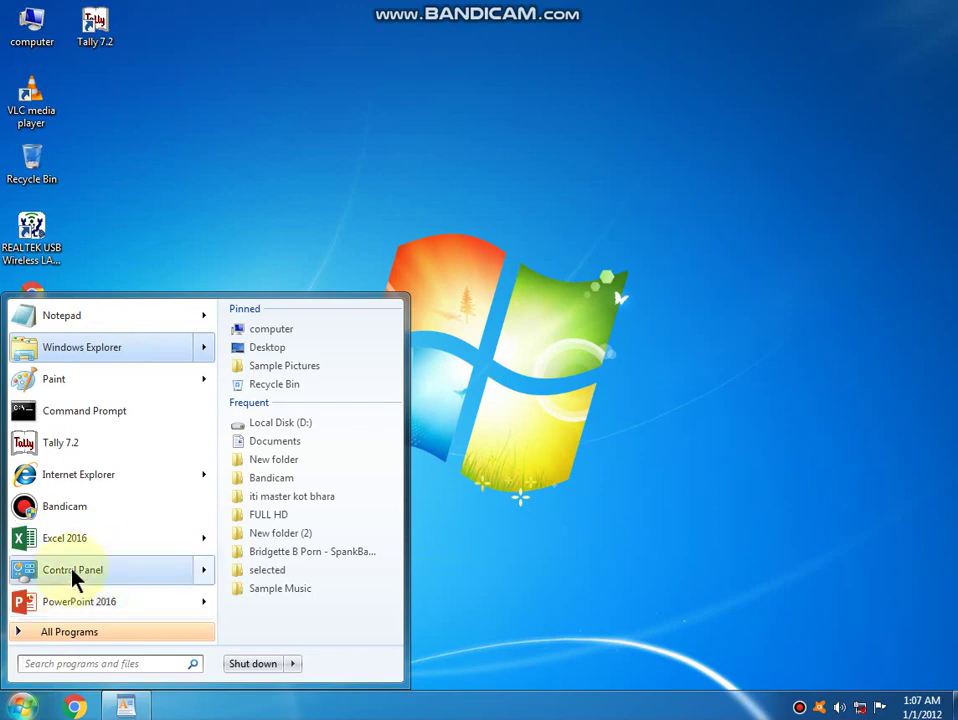
left_click(93, 638)
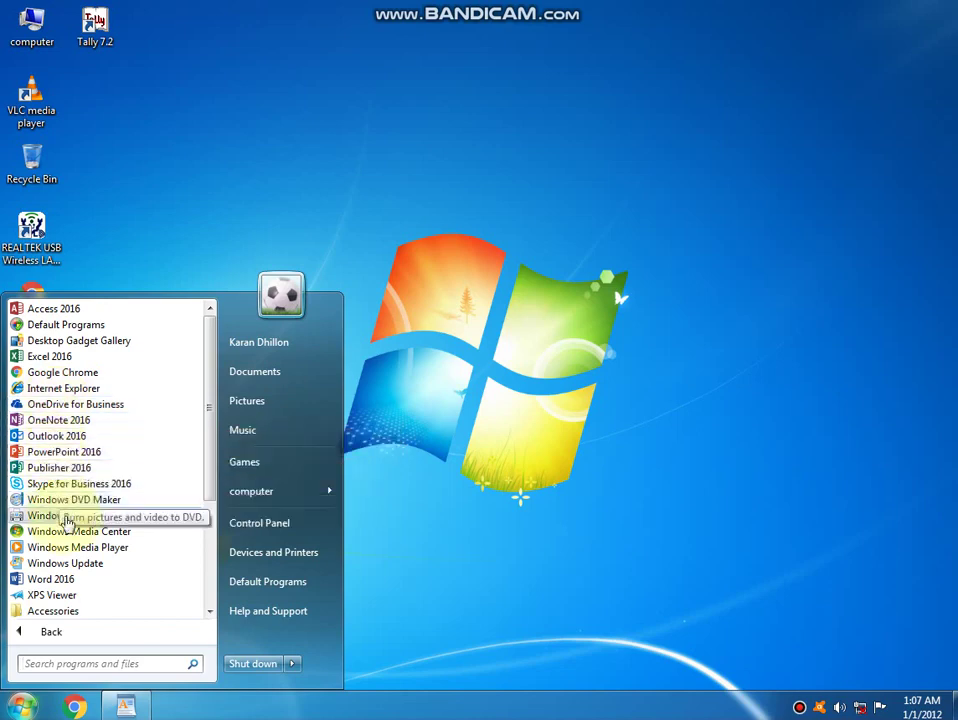
left_click(58, 580)
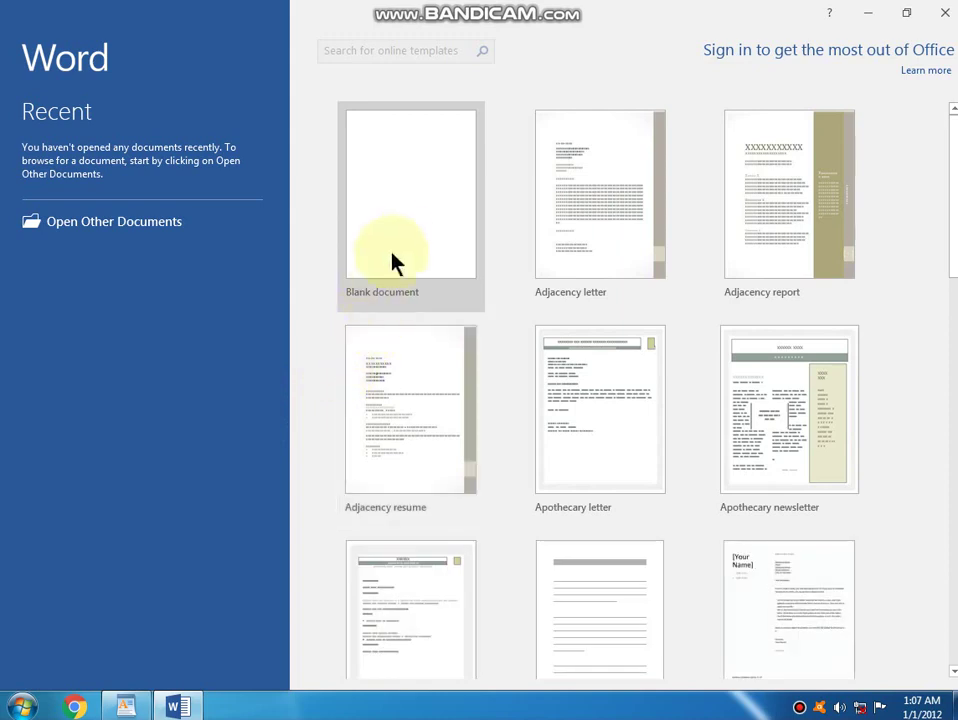
Create a blank document and browse the Insert, Design, Layout and References tabs
left_click(400, 238)
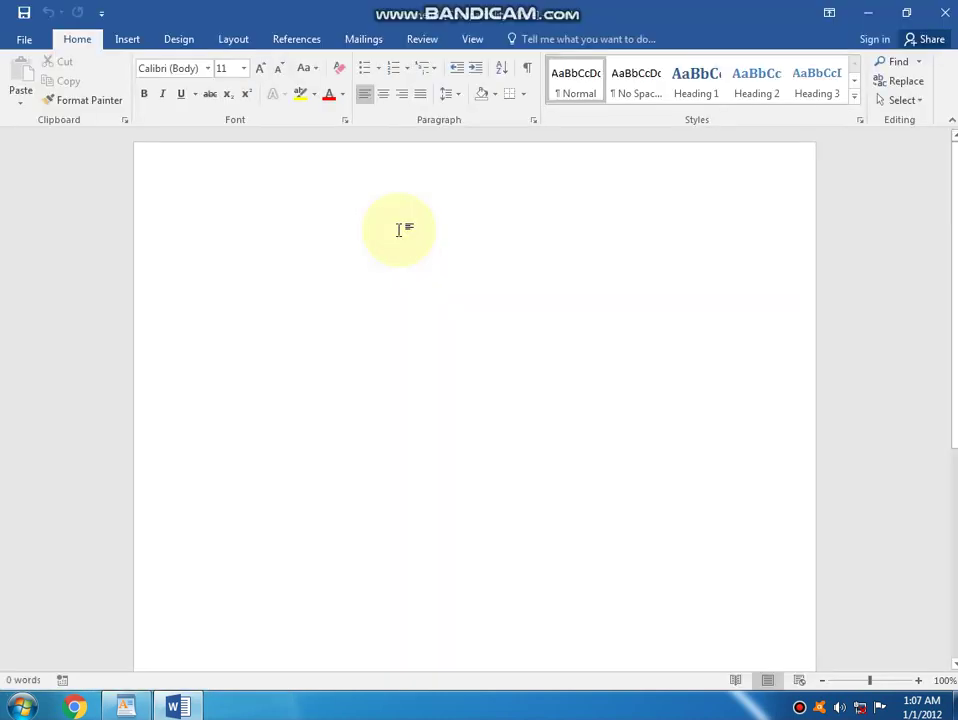
left_click(124, 42)
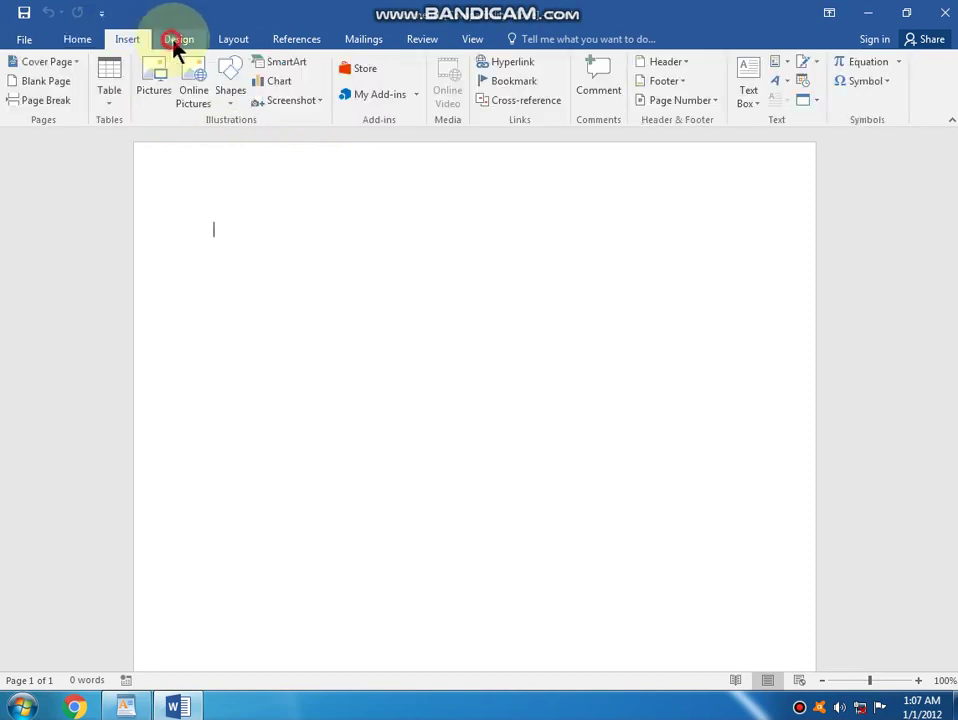
left_click(176, 46)
left_click(238, 46)
left_click(288, 42)
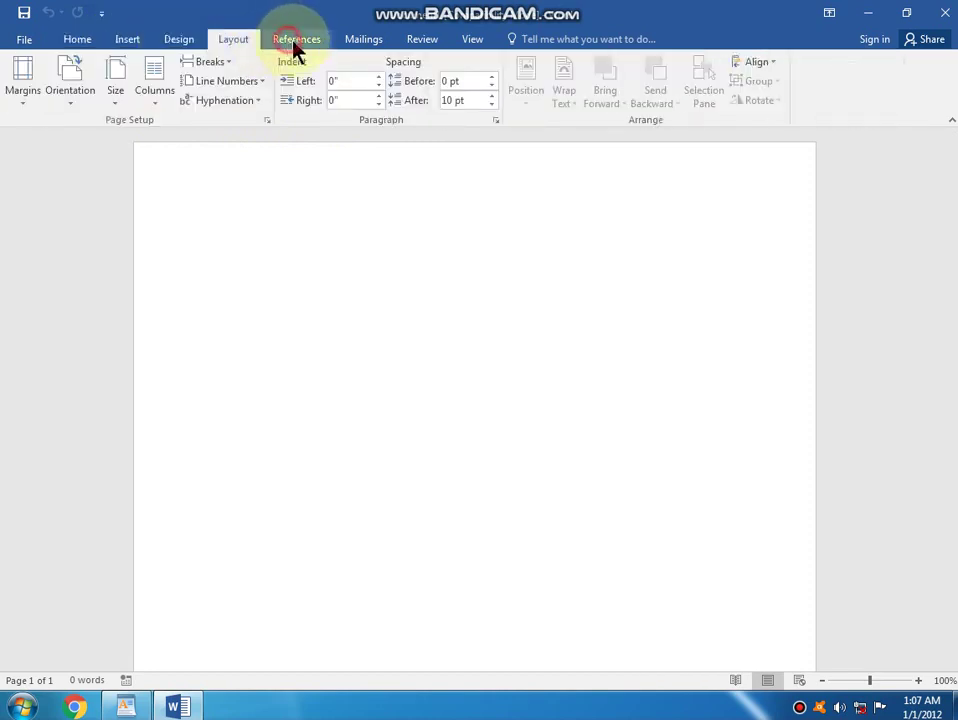
On the Mailings tab, pick Letters from Start Mail Merge and reopen the dropdown
left_click(360, 42)
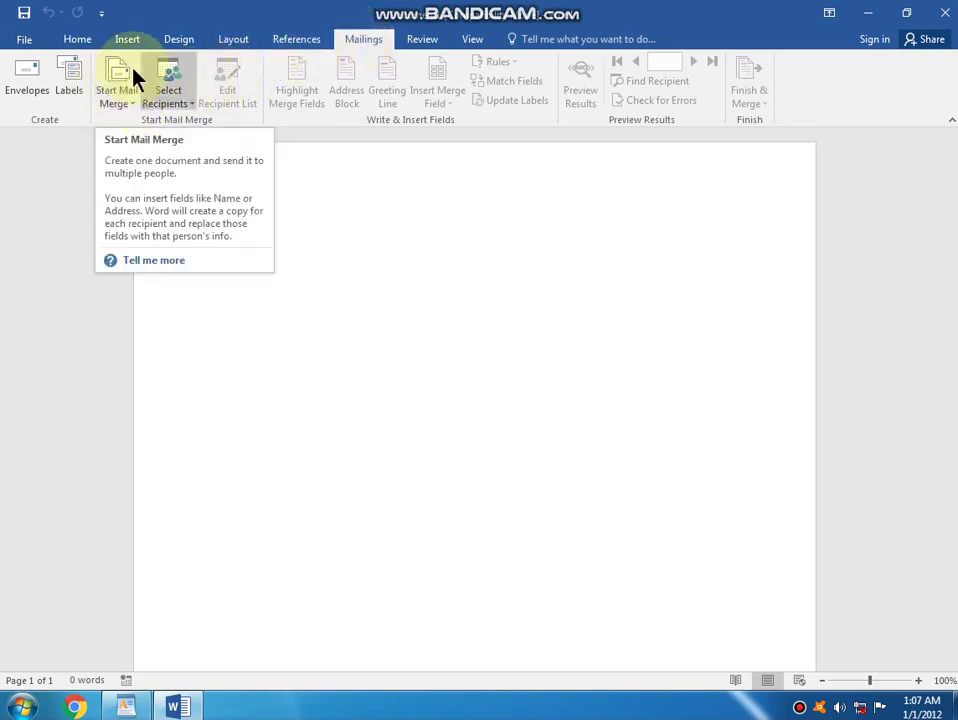
left_click(125, 108)
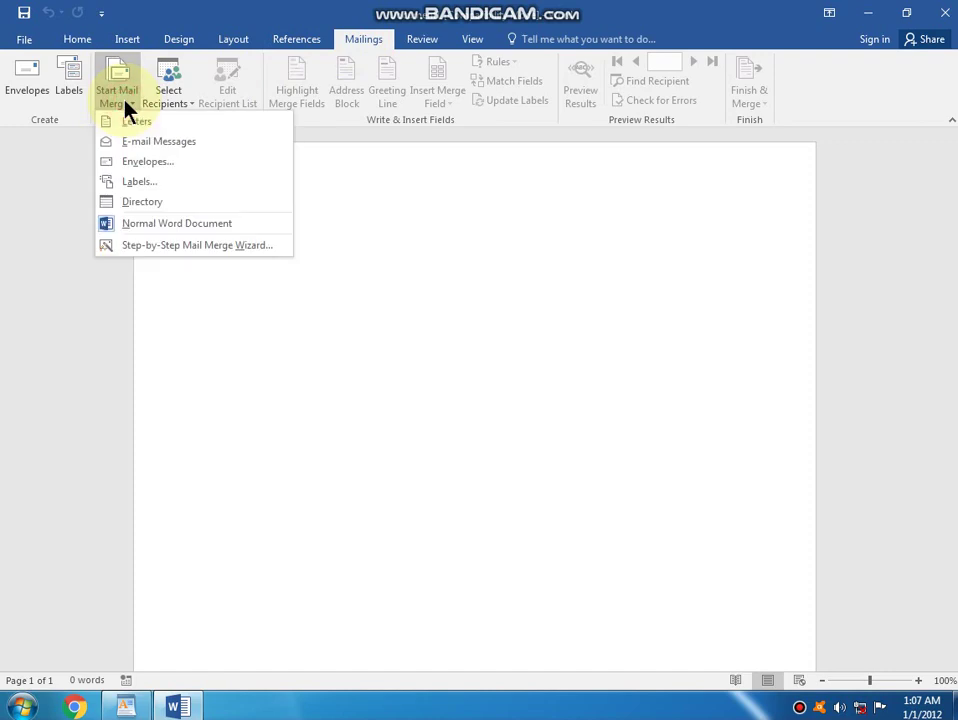
left_click(132, 124)
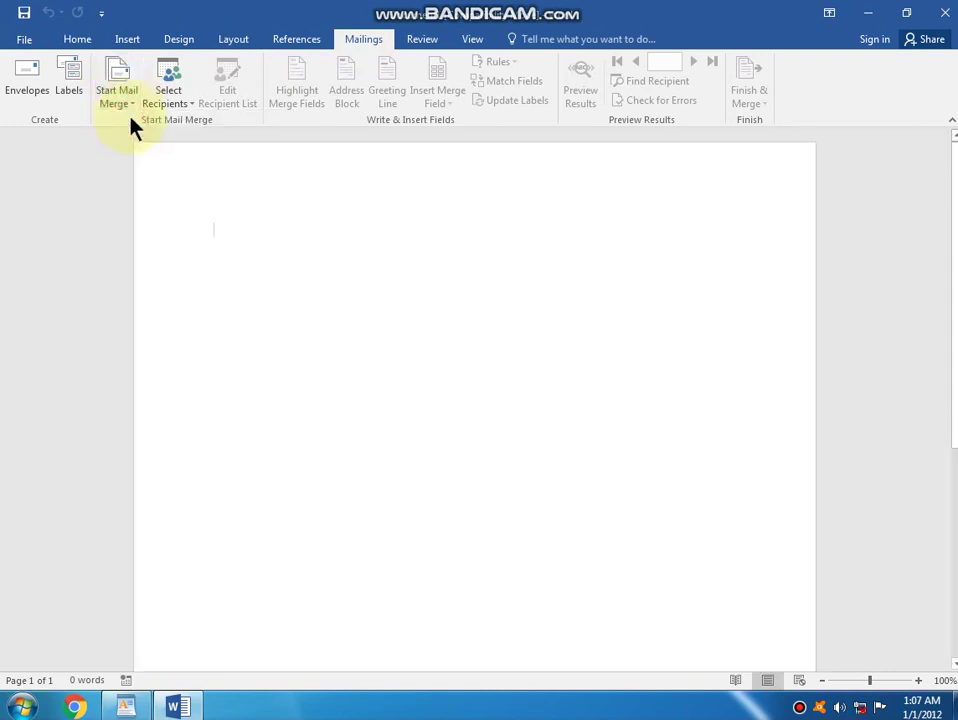
left_click(133, 104)
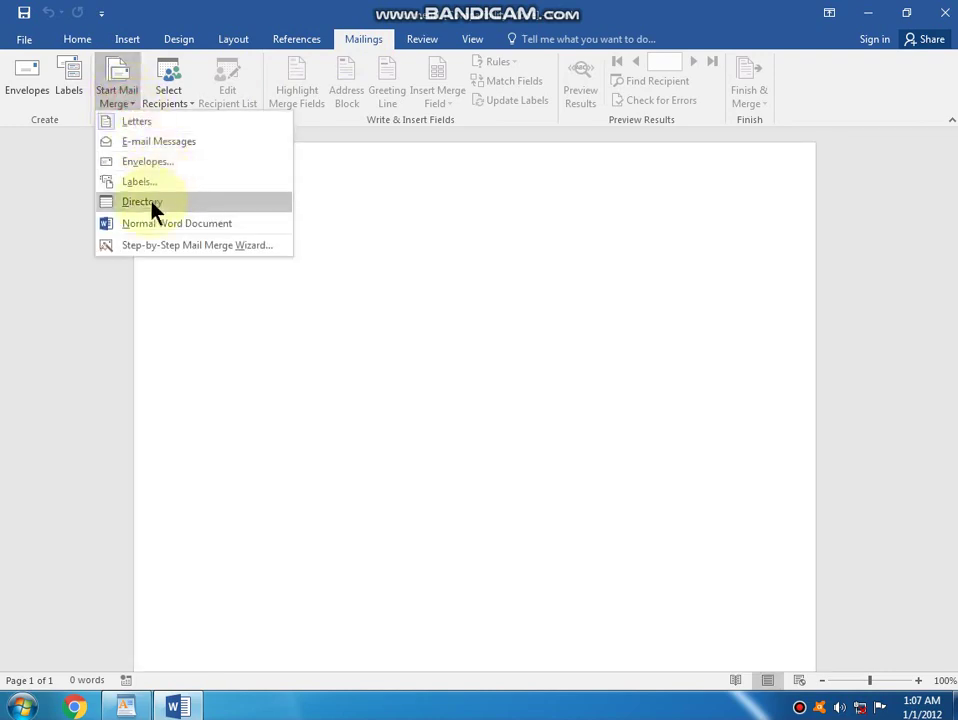
Run the Step-by-Step Mail Merge Wizard with Letters and the current document, choosing Type a new list
left_click(233, 251)
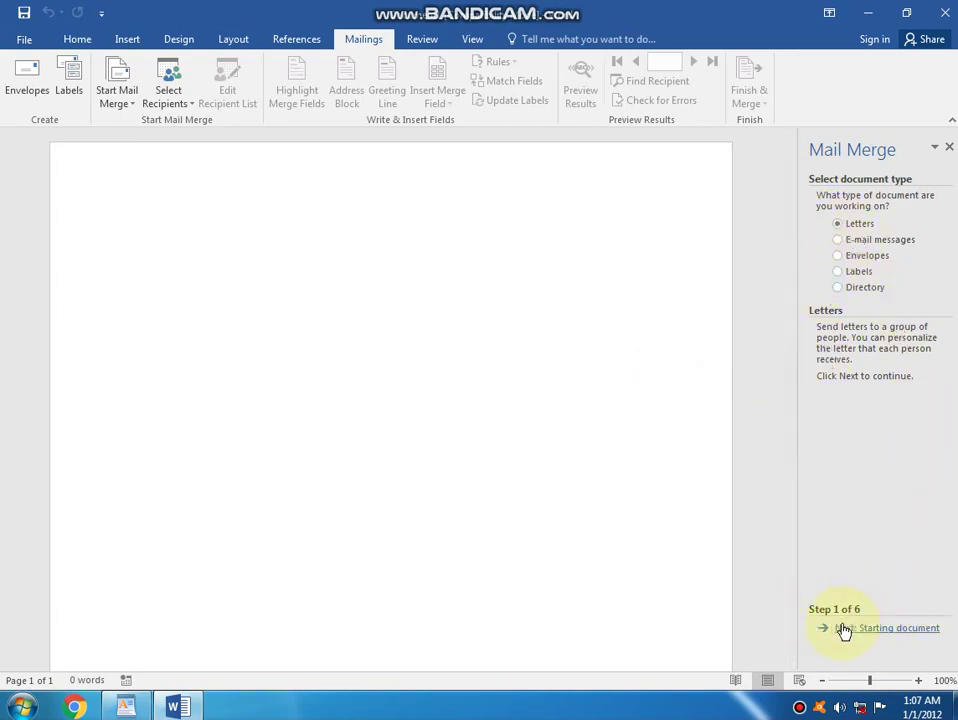
left_click(887, 633)
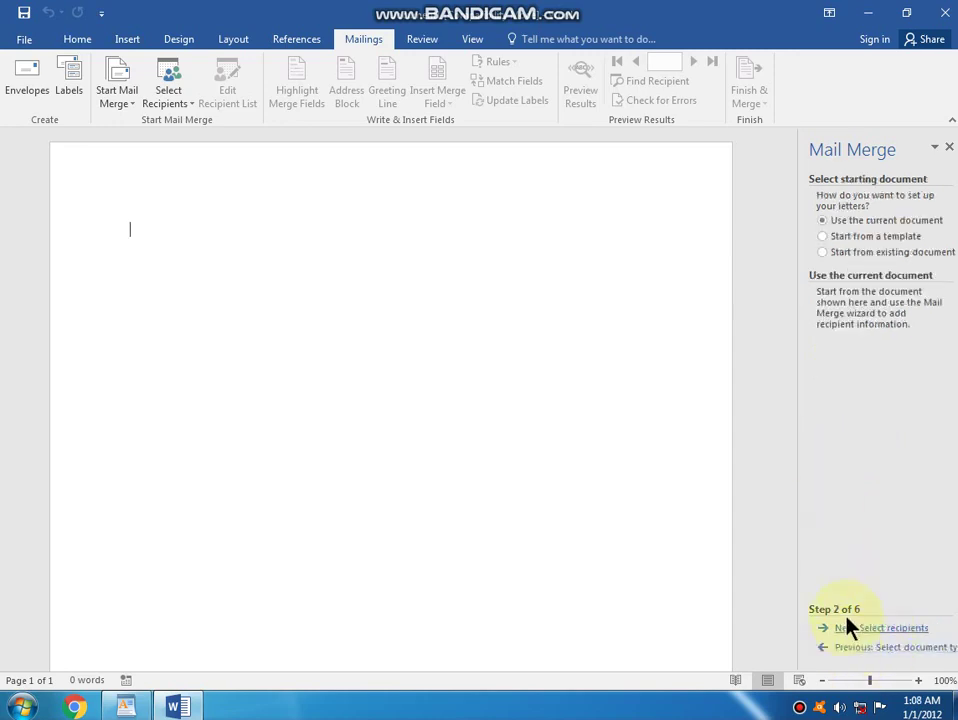
left_click(879, 630)
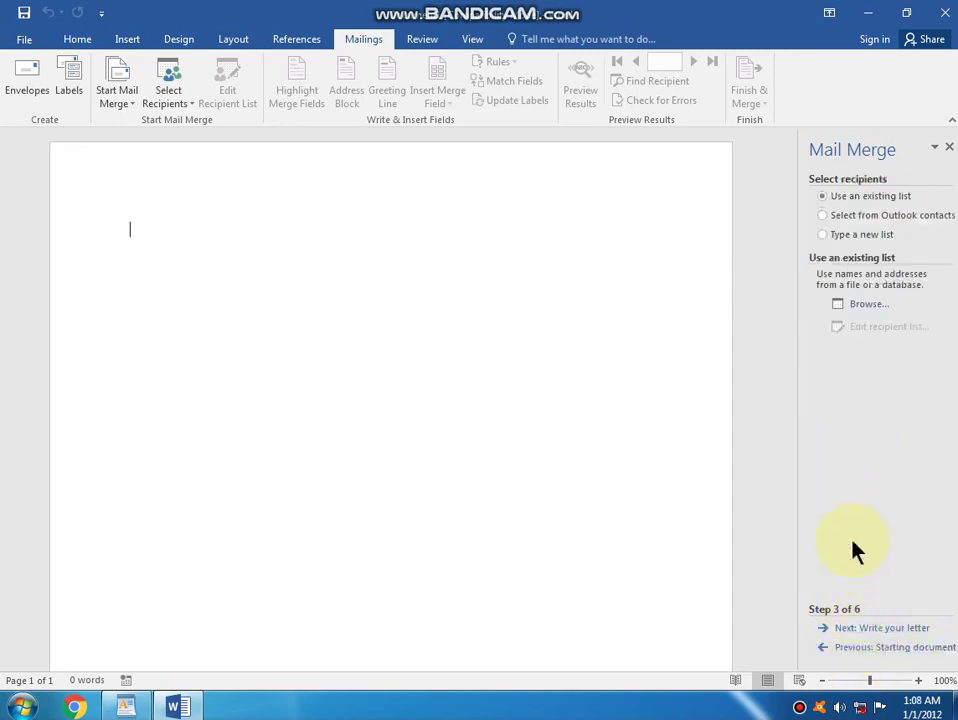
left_click(824, 236)
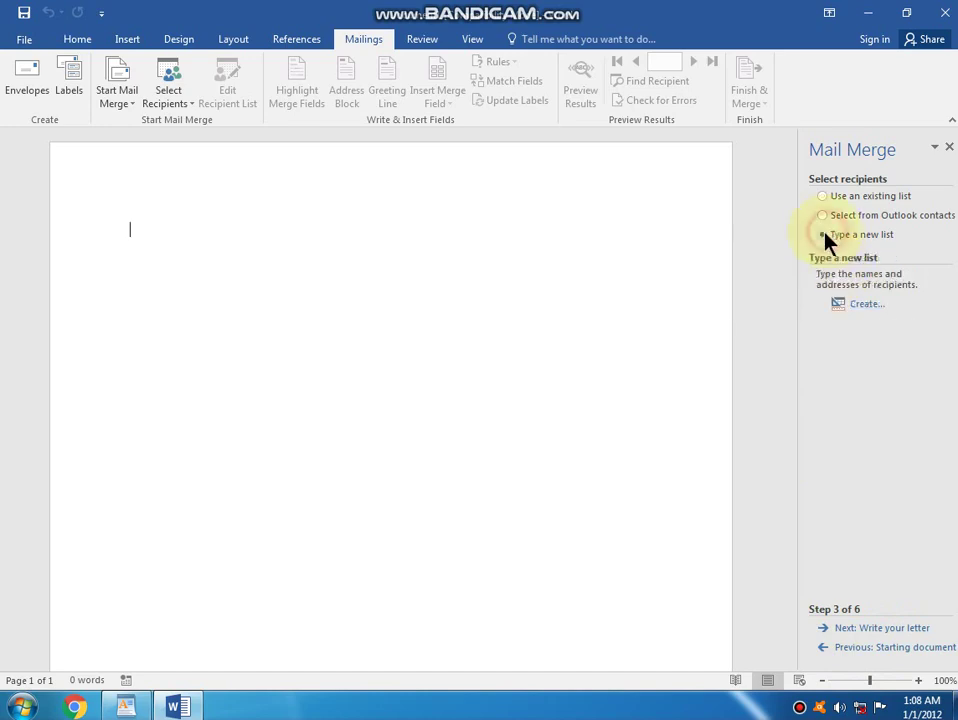
Create the new address list, reposition its window, and select the empty row's Title cell
left_click(864, 306)
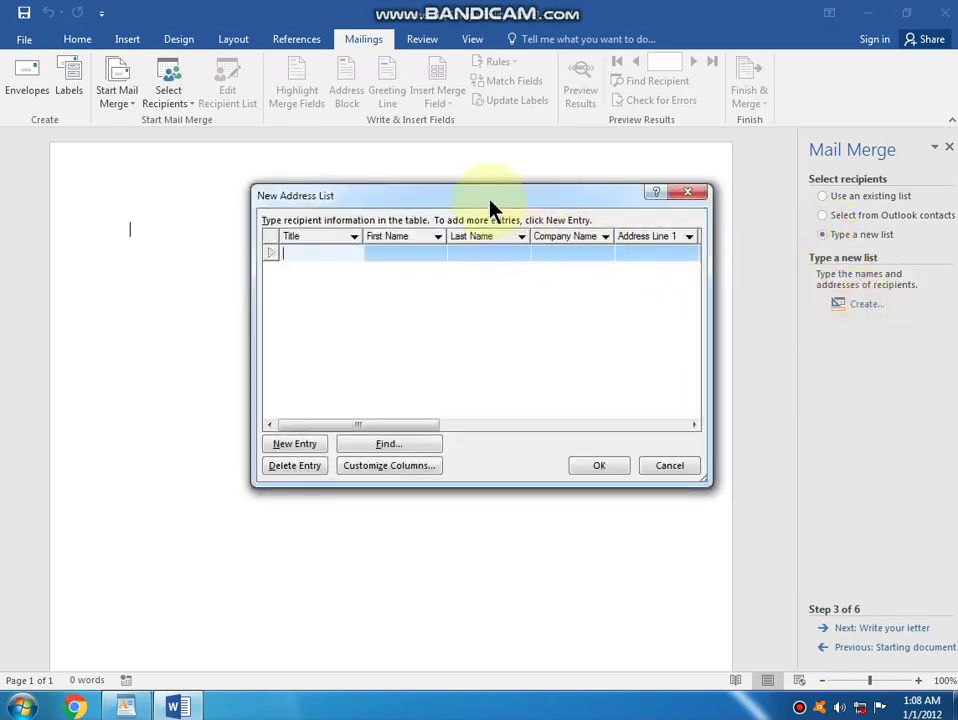
mouse_move(490, 203)
left_mouse_down()
mouse_move(446, 292)
mouse_move(448, 313)
left_mouse_up()
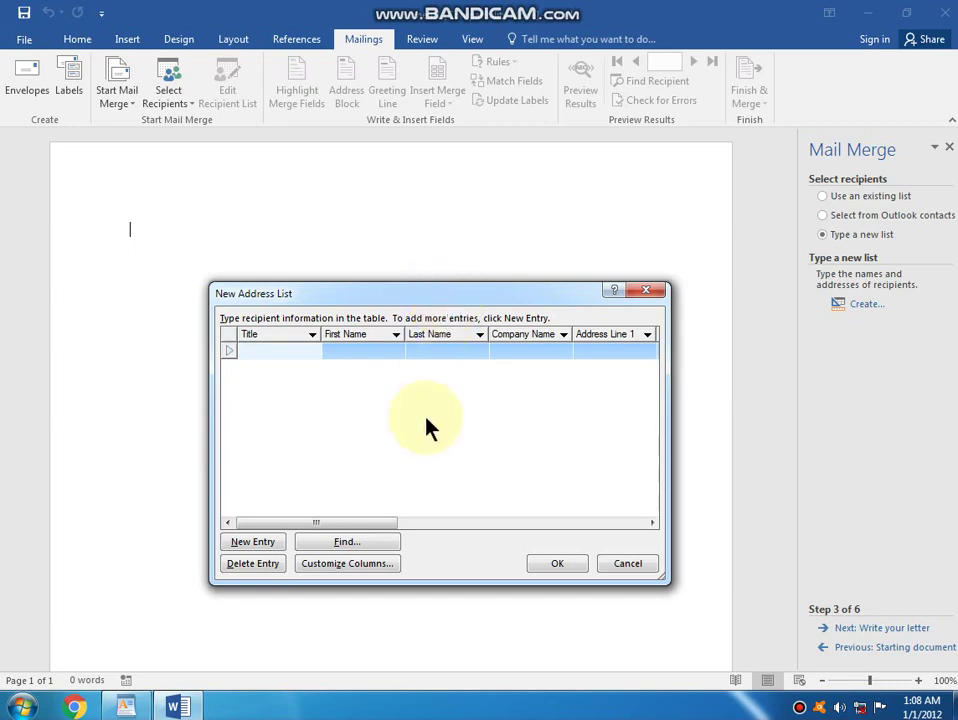
left_click(450, 437)
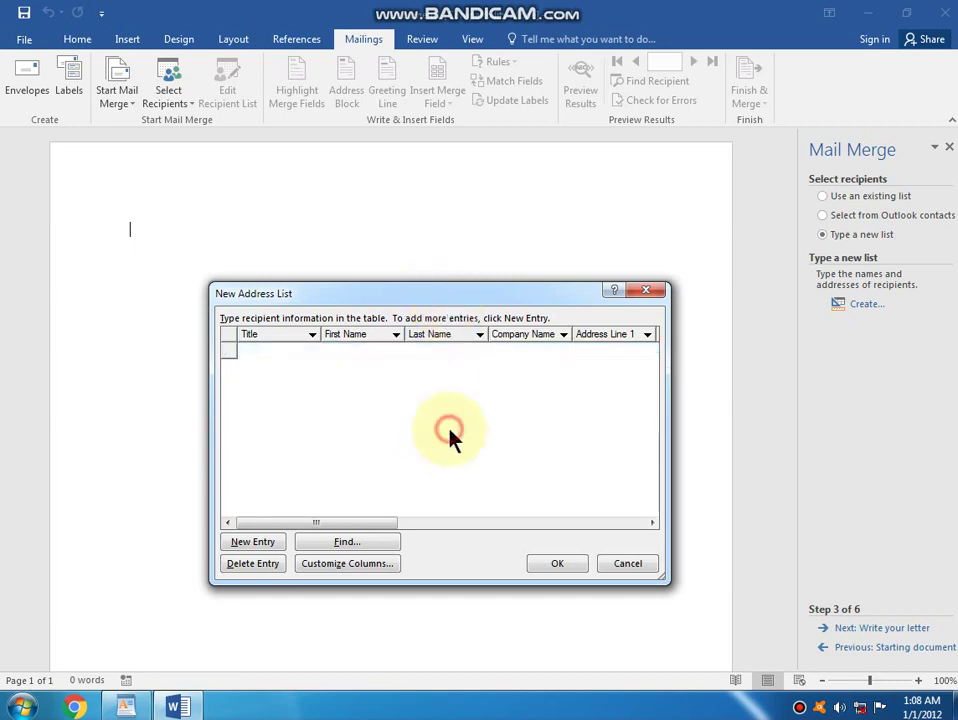
left_click(285, 350)
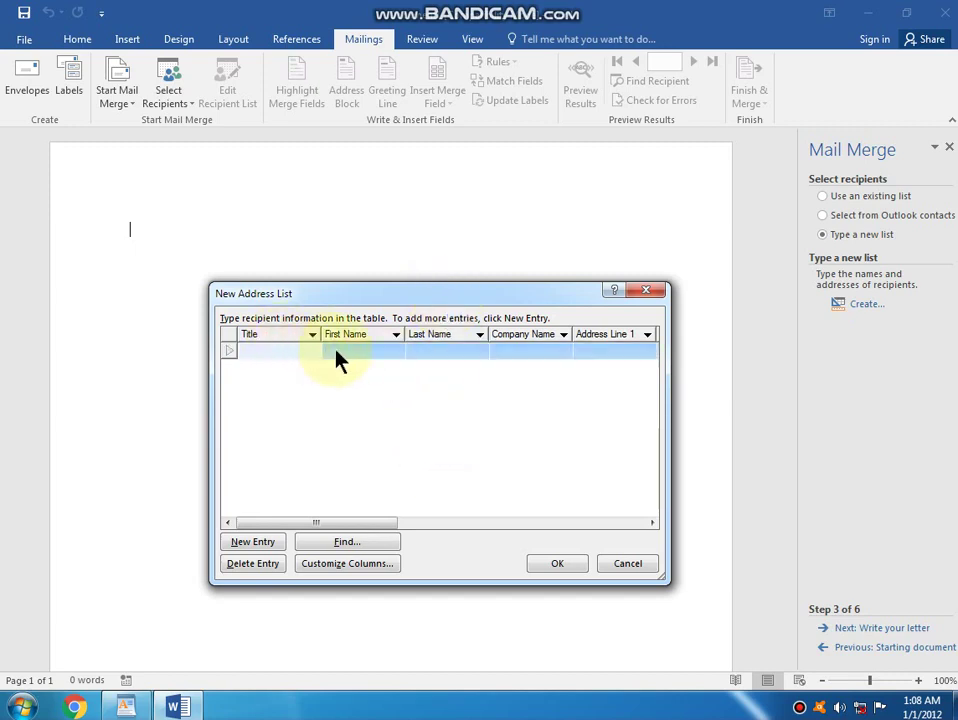
left_click(335, 351)
left_click(438, 352)
left_click(263, 348)
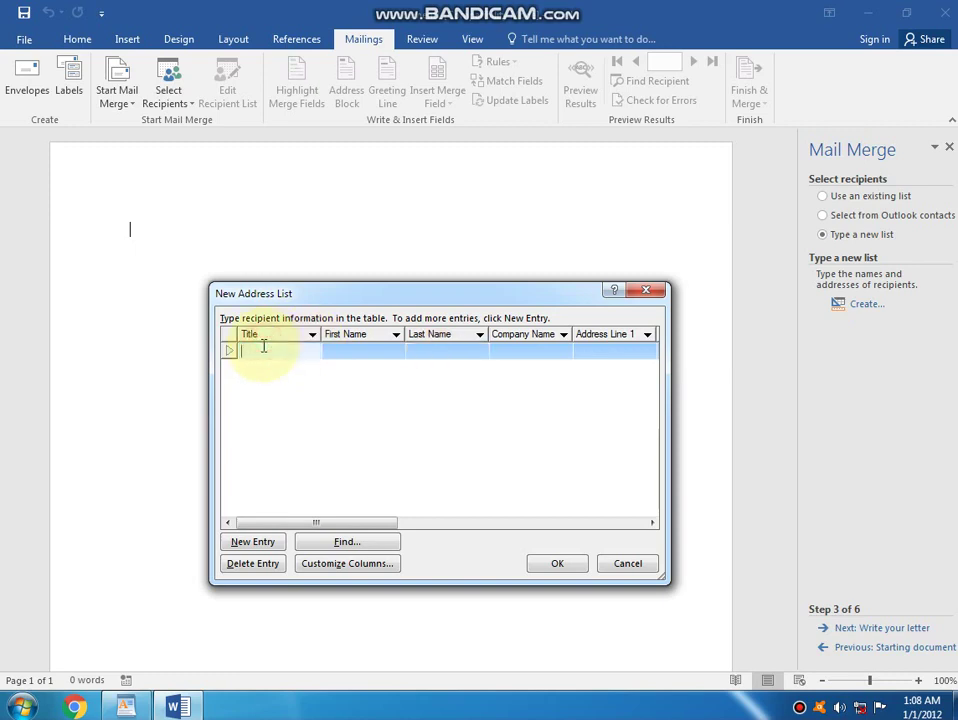
In Customize Address List, delete the Title, Company Name and Address Line 2 fields
left_click(368, 561)
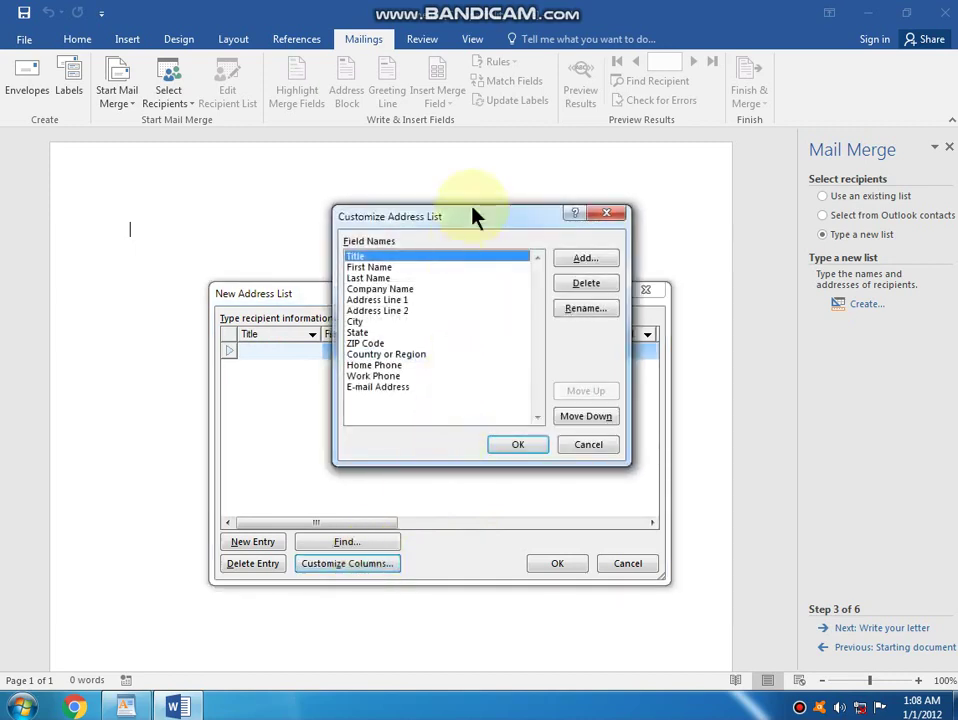
left_click(572, 285)
left_click(455, 398)
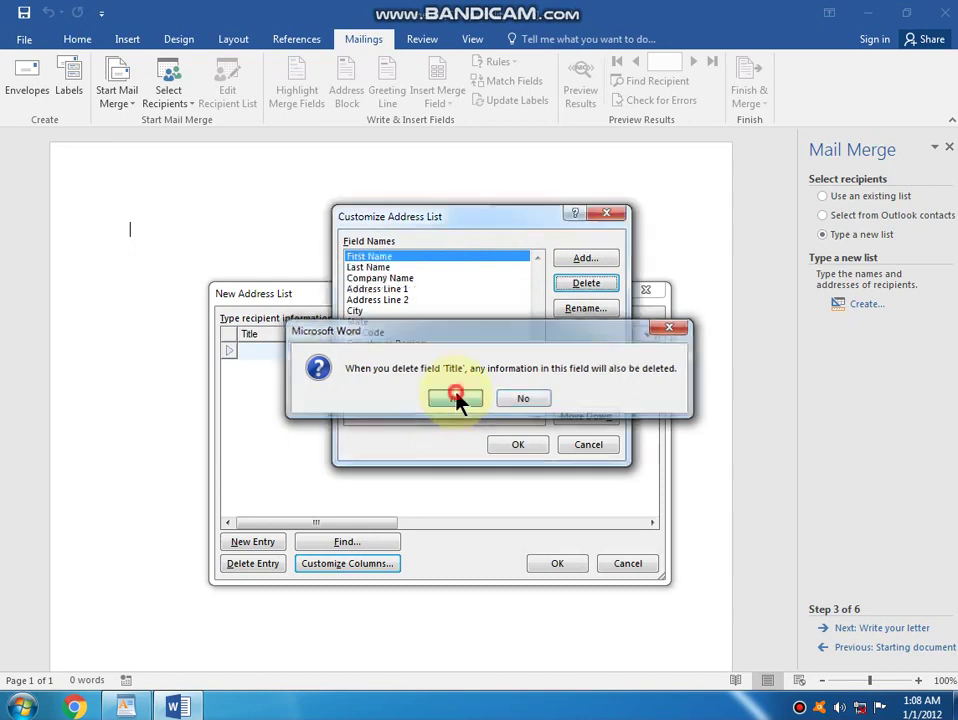
left_click(388, 278)
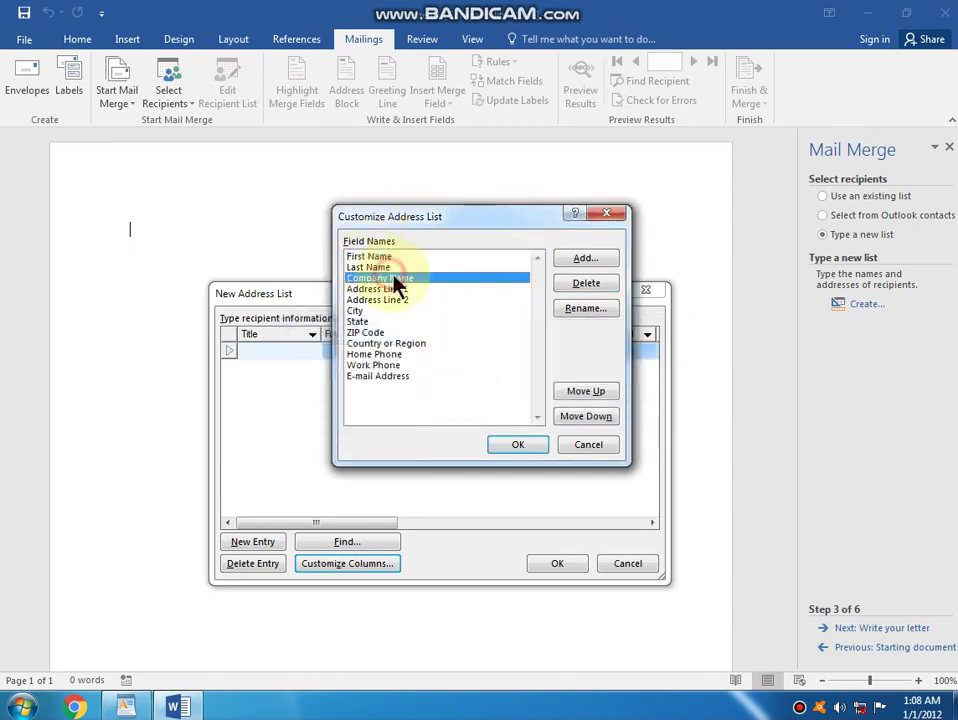
left_click(578, 285)
left_click(460, 400)
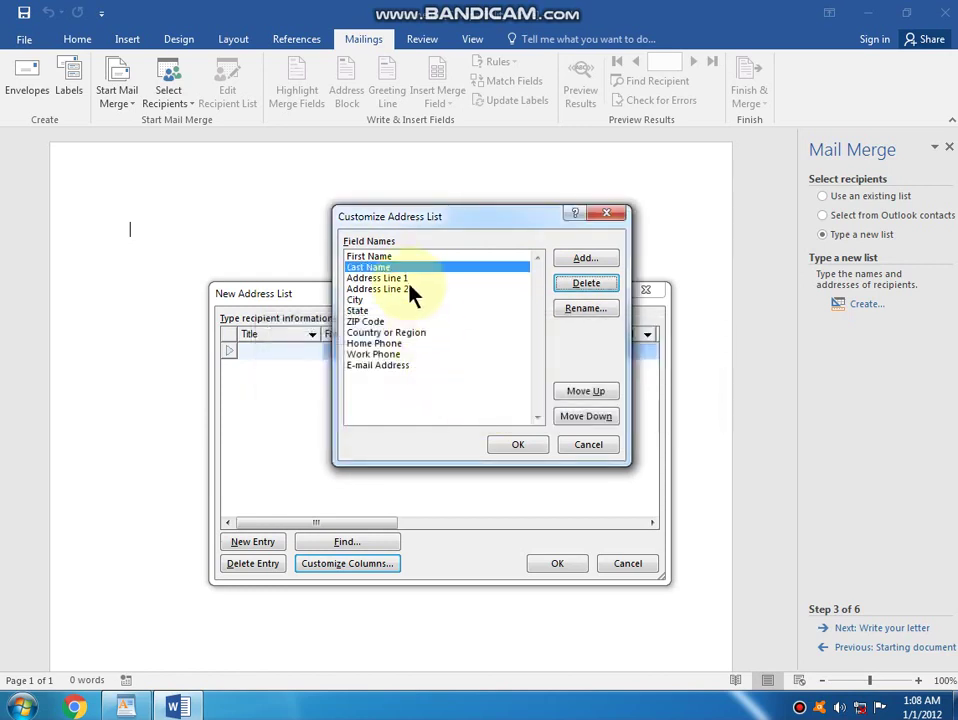
left_click(405, 290)
left_click(580, 286)
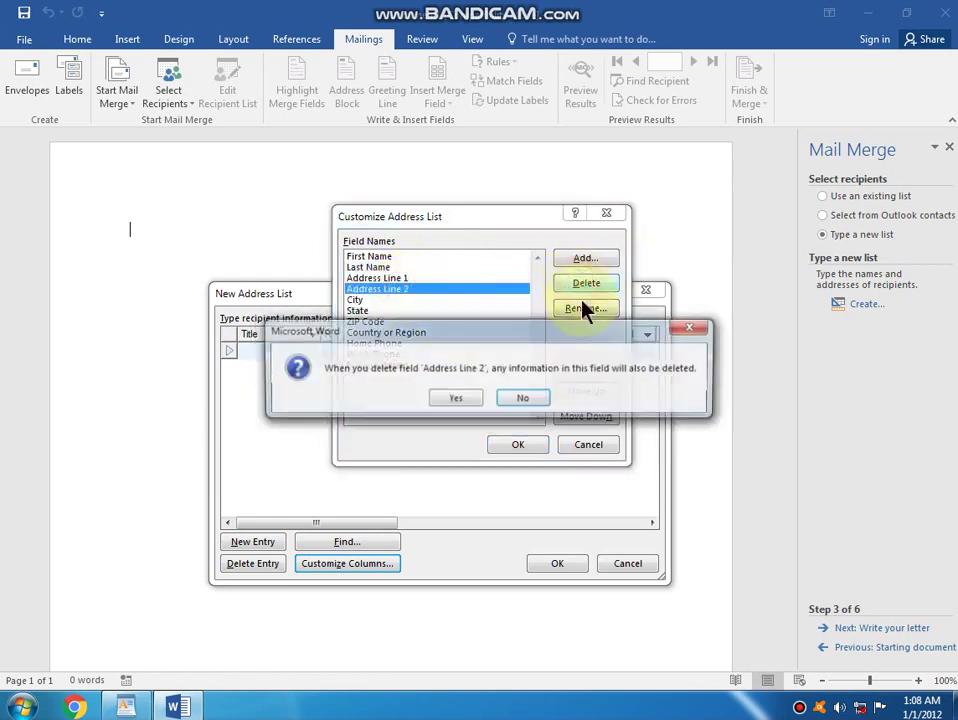
left_click(450, 400)
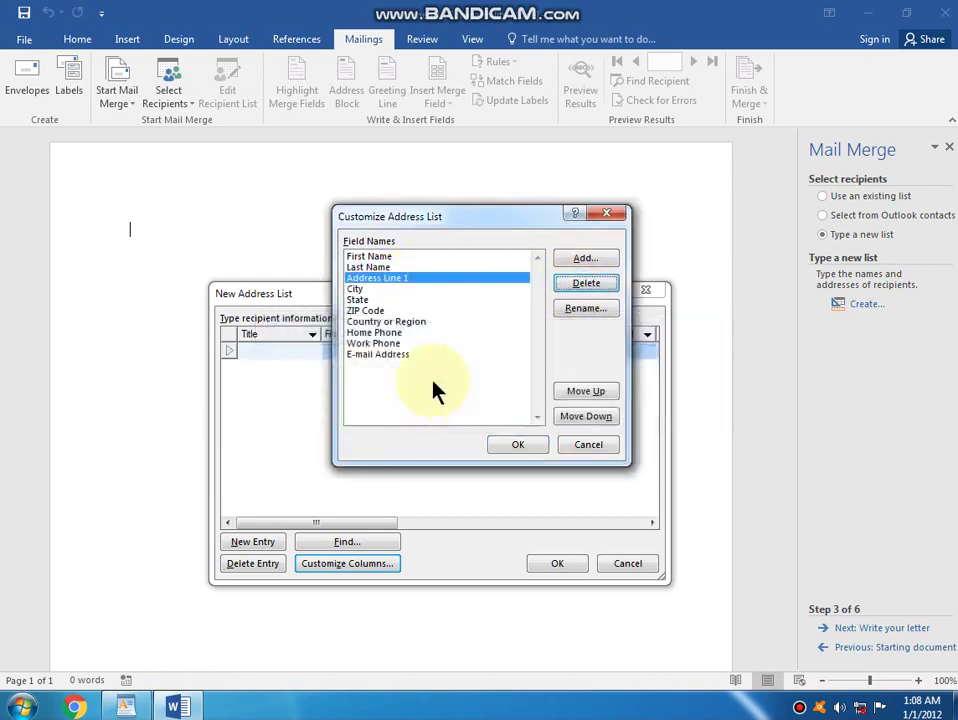
Delete the Home Phone, Work Phone and E-mail Address fields and apply the trimmed list
left_click(368, 293)
left_click(372, 311)
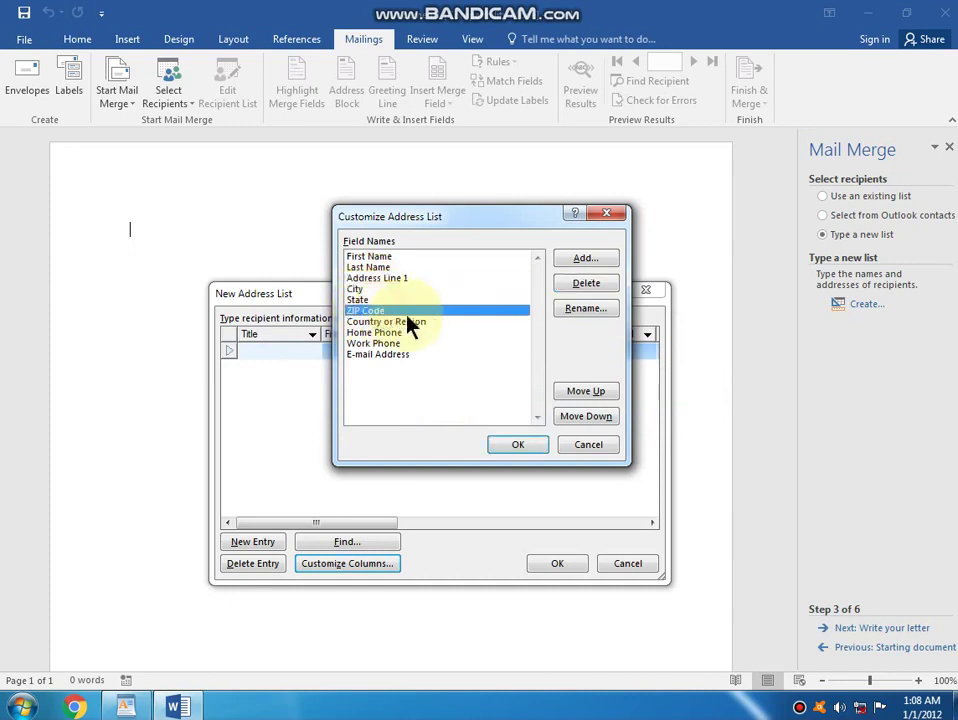
left_click(372, 333)
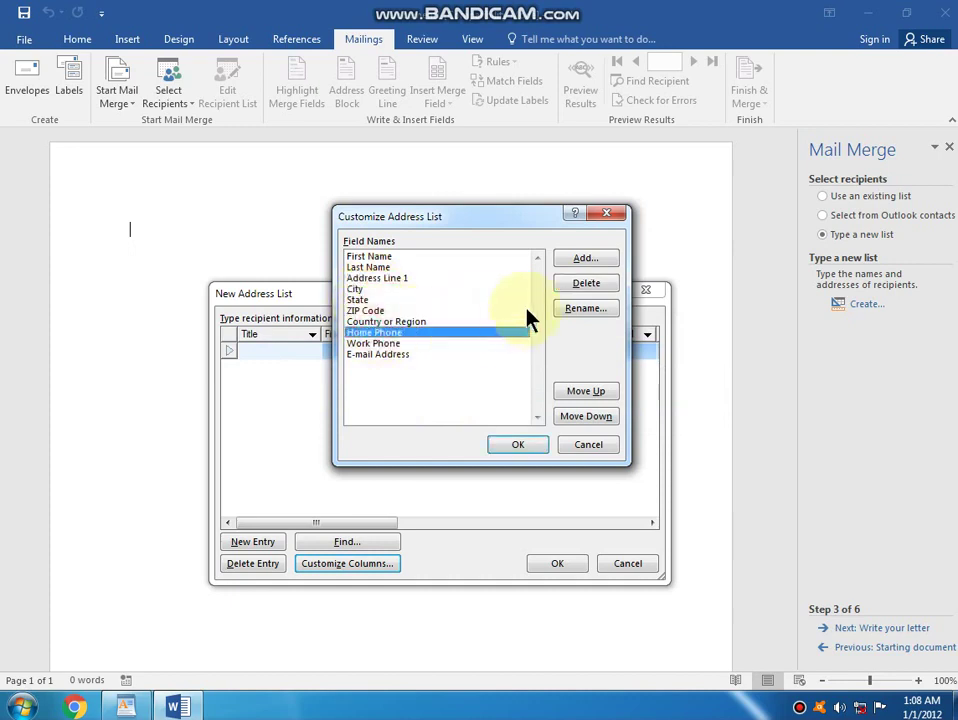
left_click(584, 283)
left_click(452, 398)
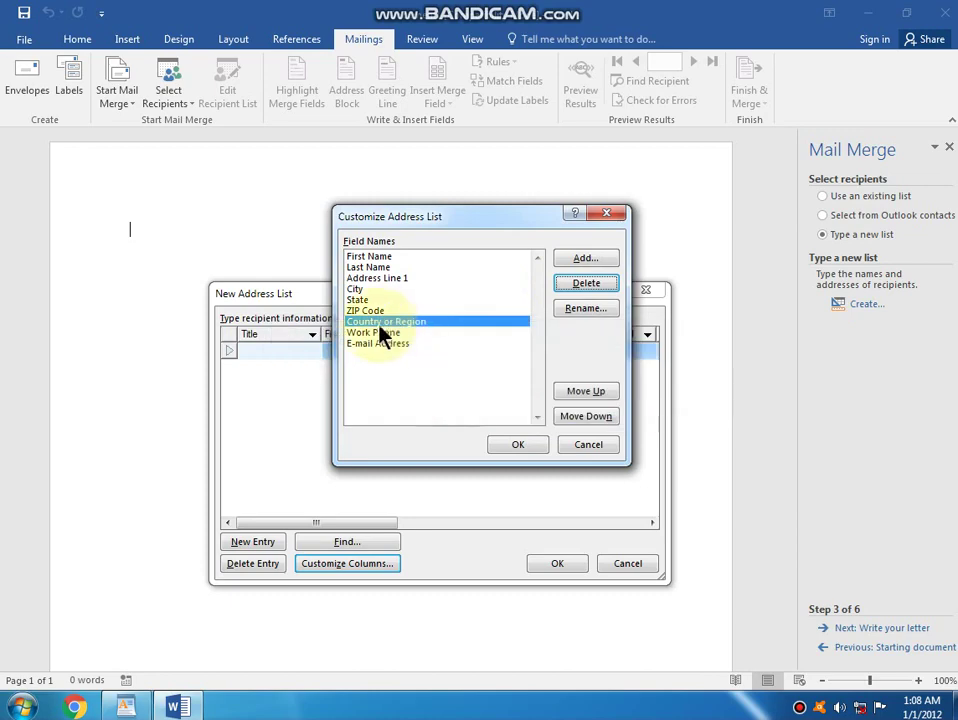
left_click(480, 333)
left_click(588, 284)
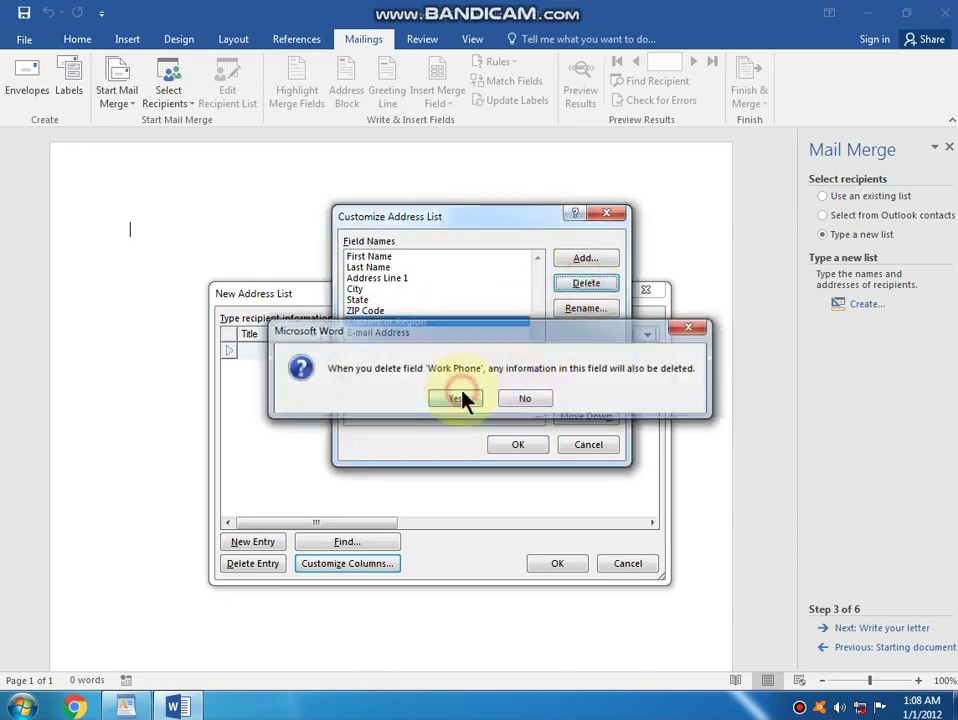
left_click(455, 398)
left_click(445, 332)
left_click(584, 283)
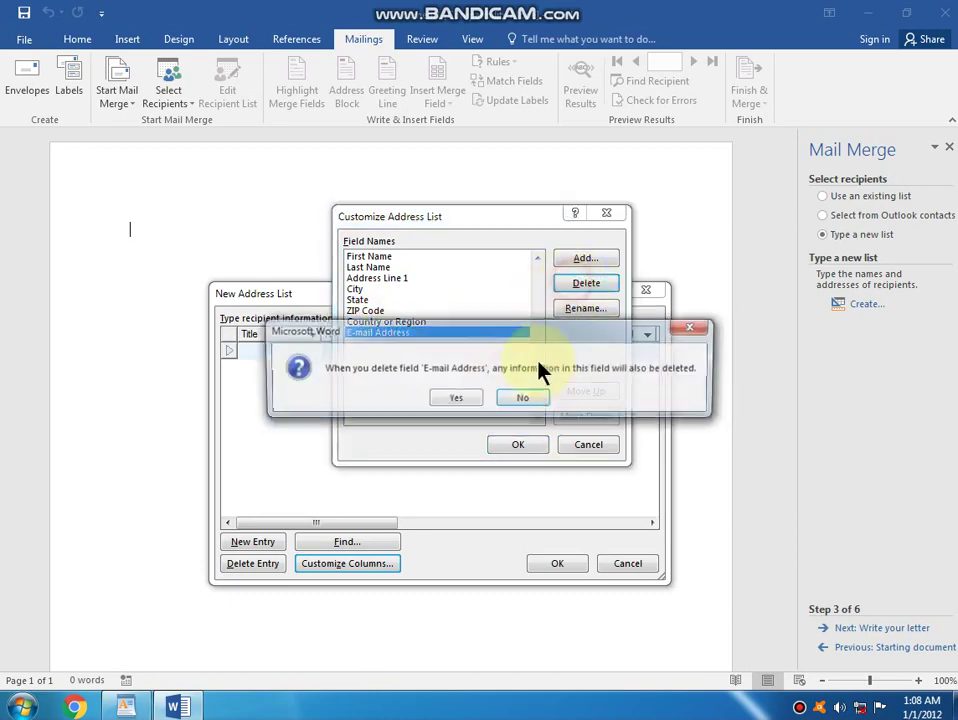
left_click(455, 397)
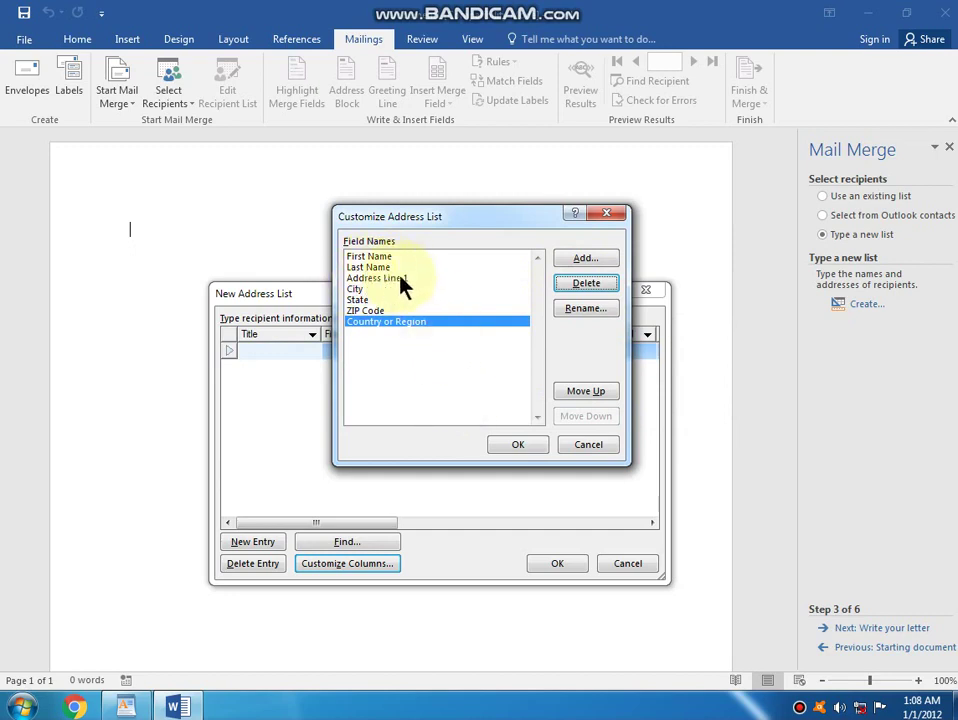
left_click(514, 444)
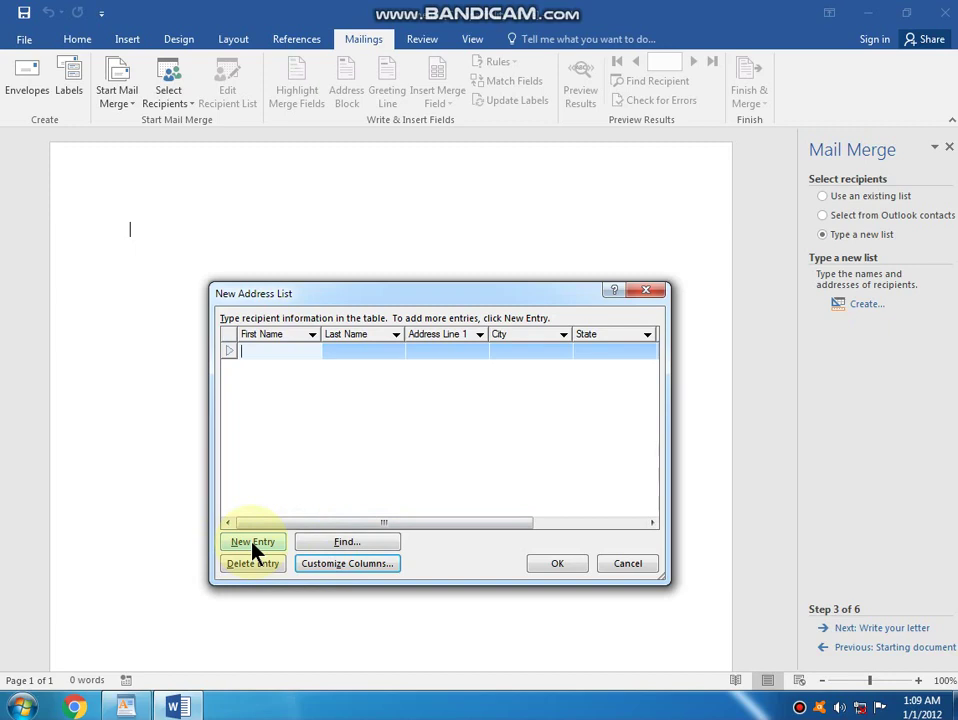
Reopen Customize Columns, cancel renaming First Name, and keep the field list unchanged
left_click(358, 566)
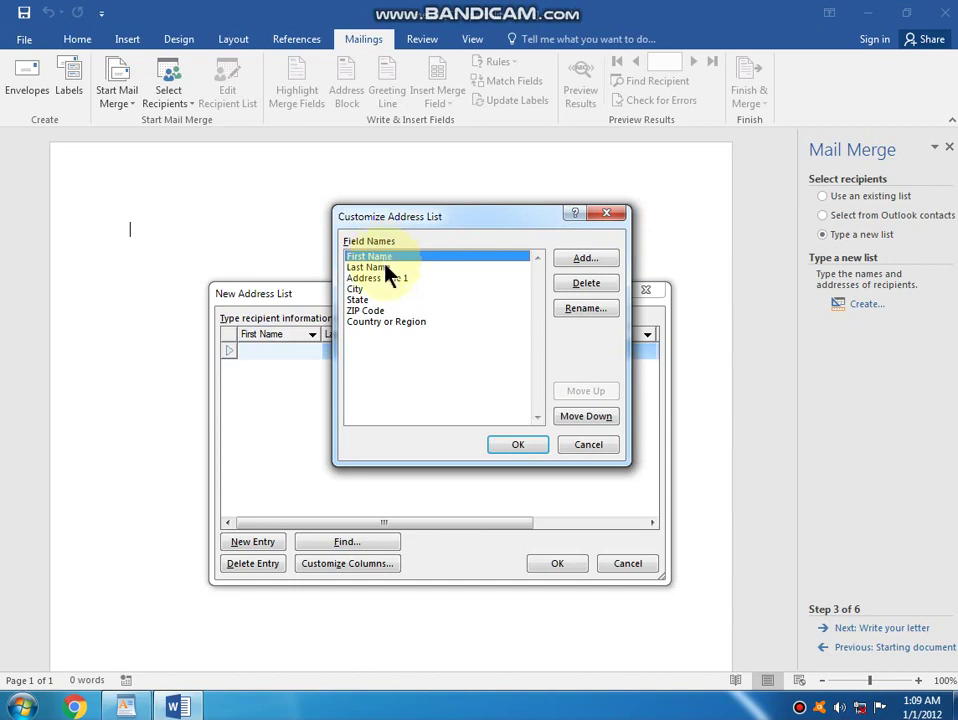
left_click(586, 309)
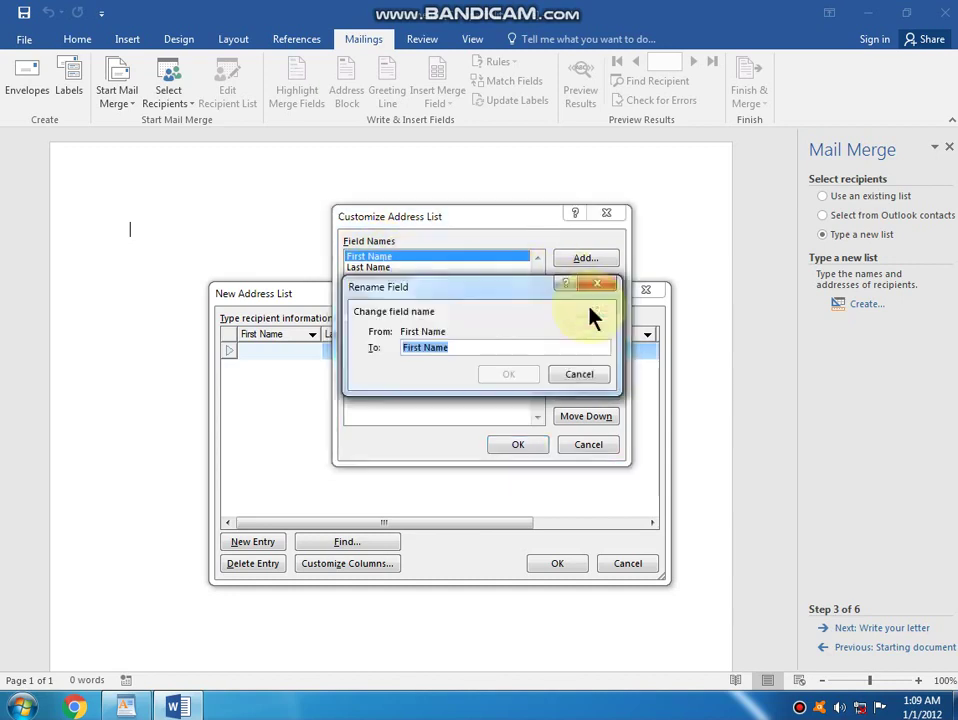
left_click(568, 378)
left_click(516, 444)
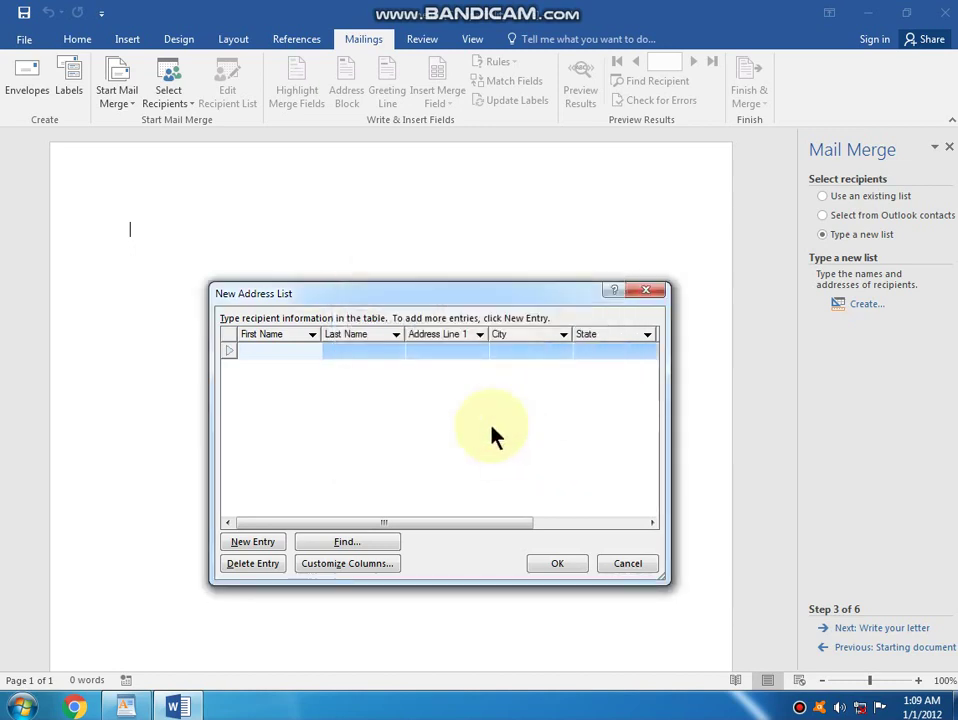
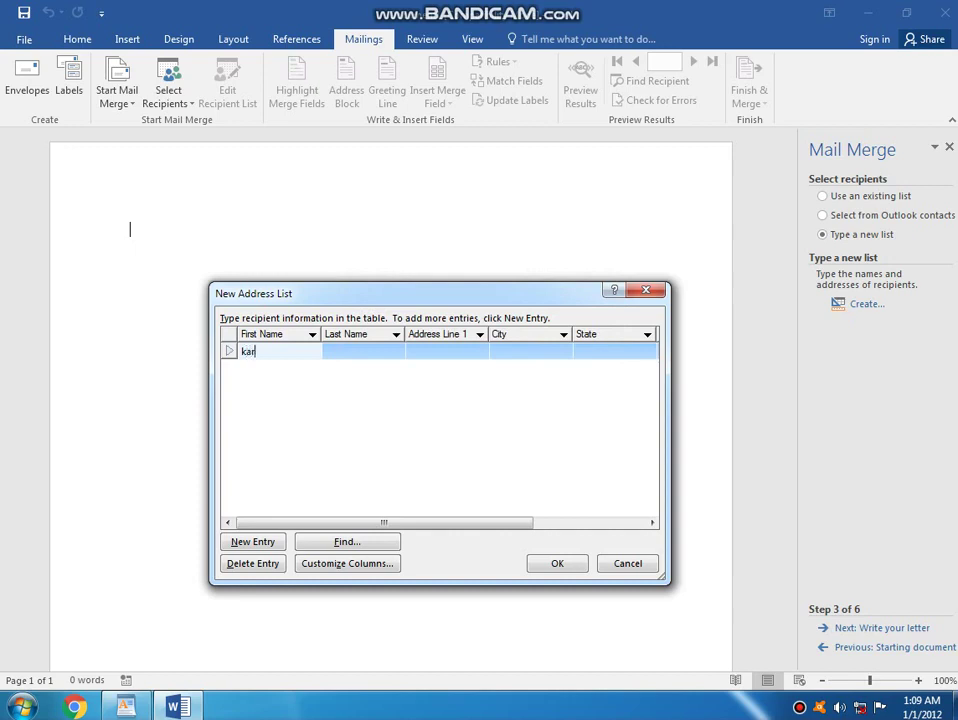
Enter the first recipient's first name, last name and address line
key("Tab")
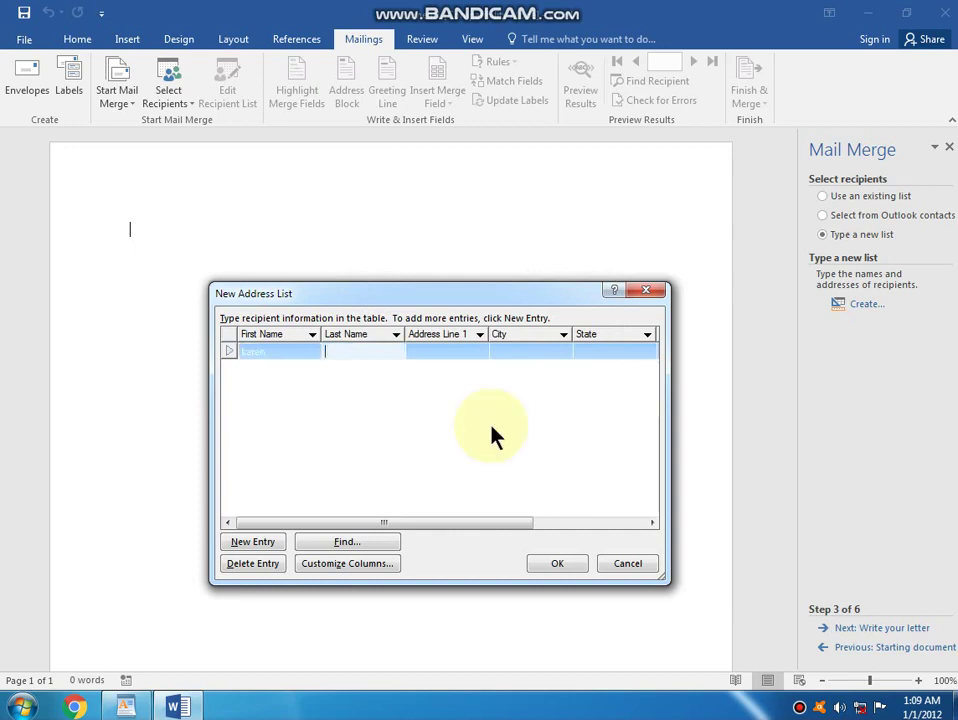
key("Tab")
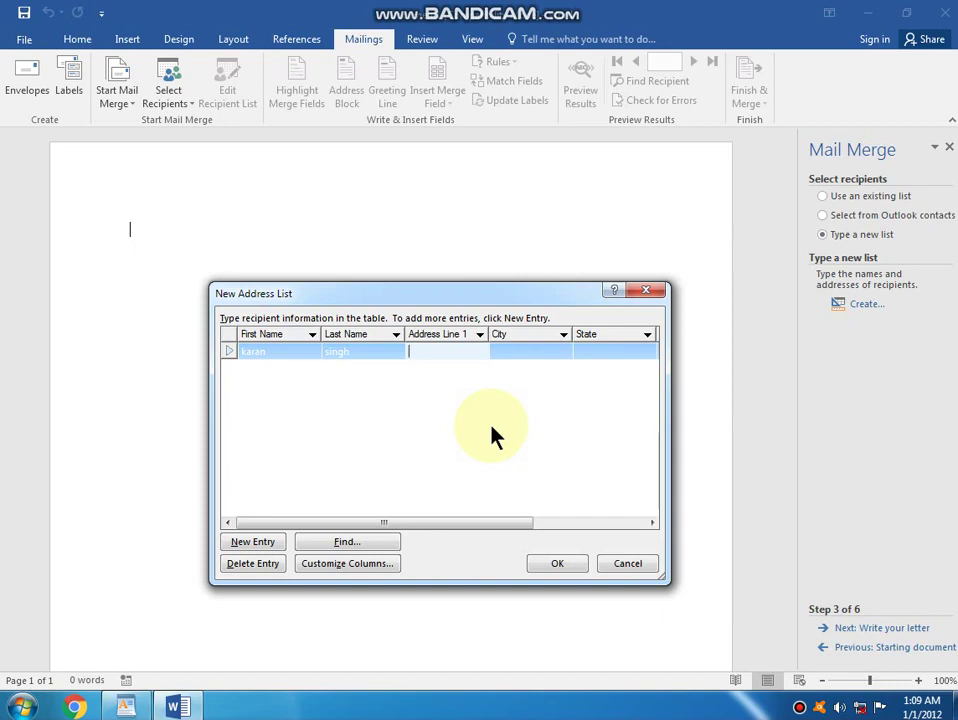
type("kot bg")
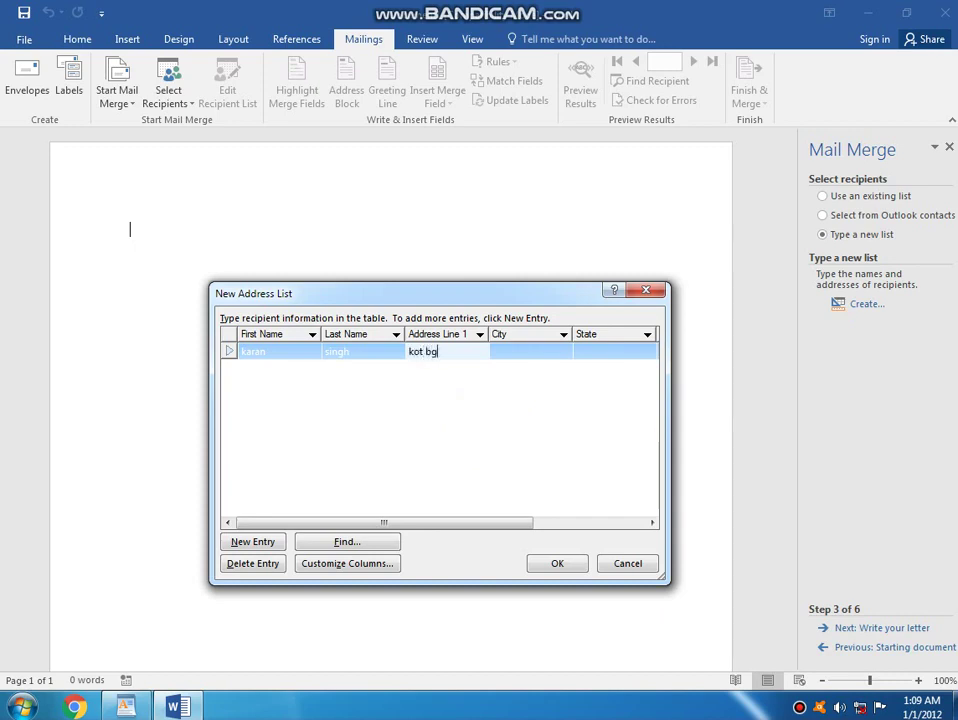
key("BackSpace")
key("Tab")
Fill in the first recipient's city, state, ZIP code and country
type("Ba")
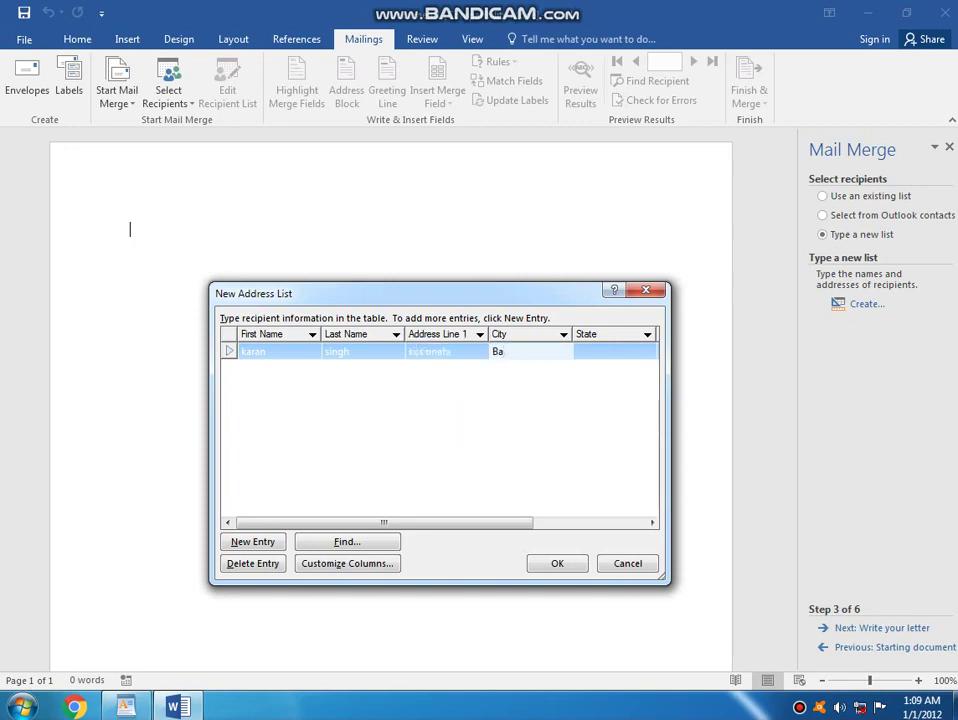
type("thinda")
key("Tab")
type("P")
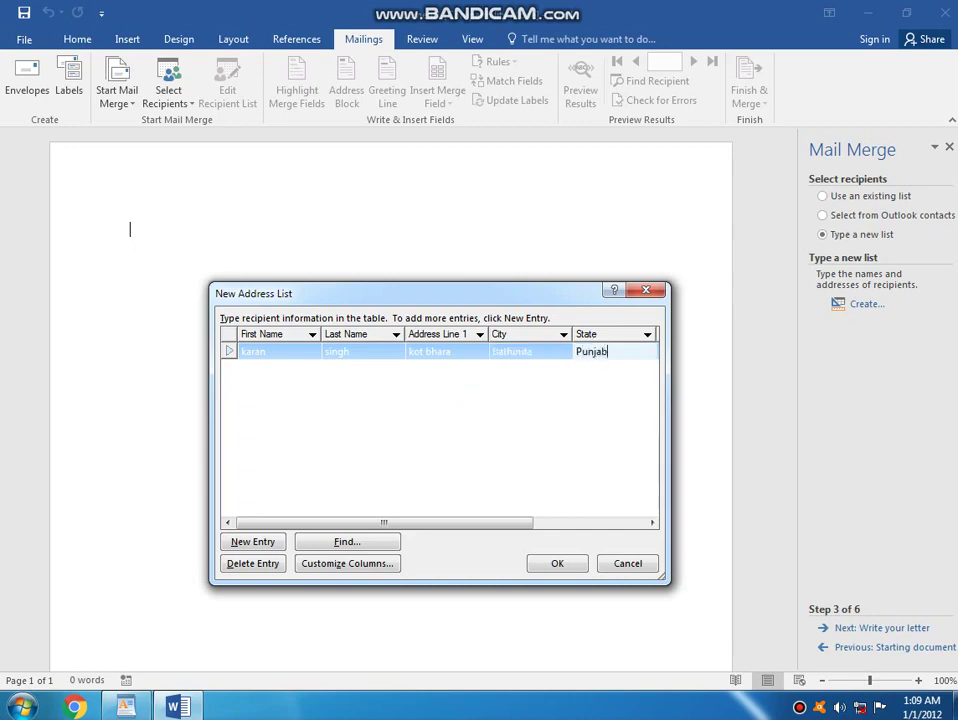
key("Tab")
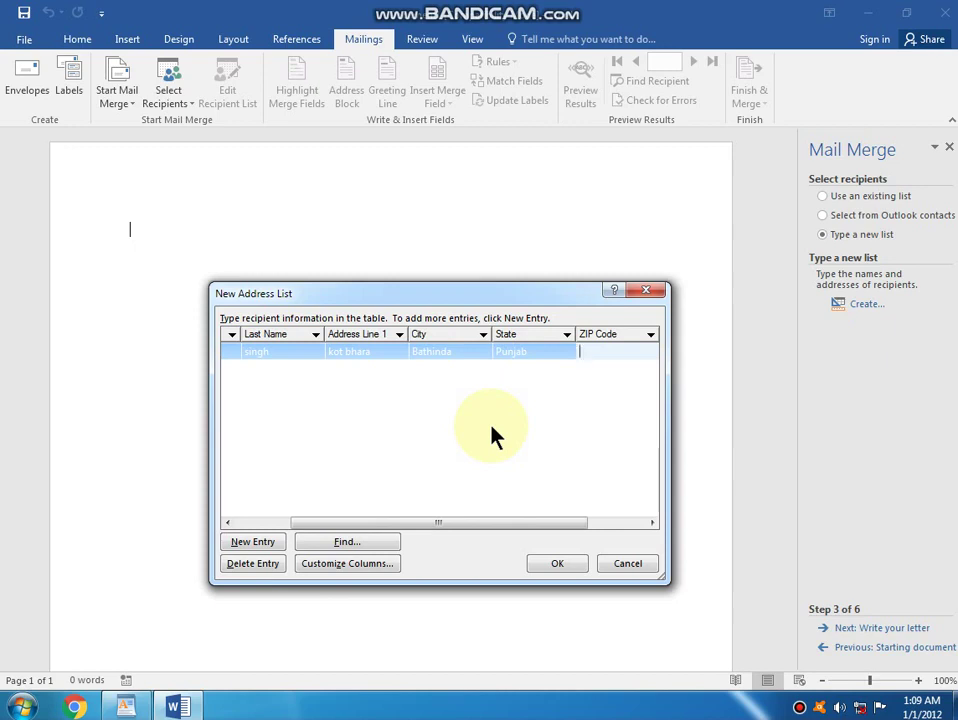
type("151101")
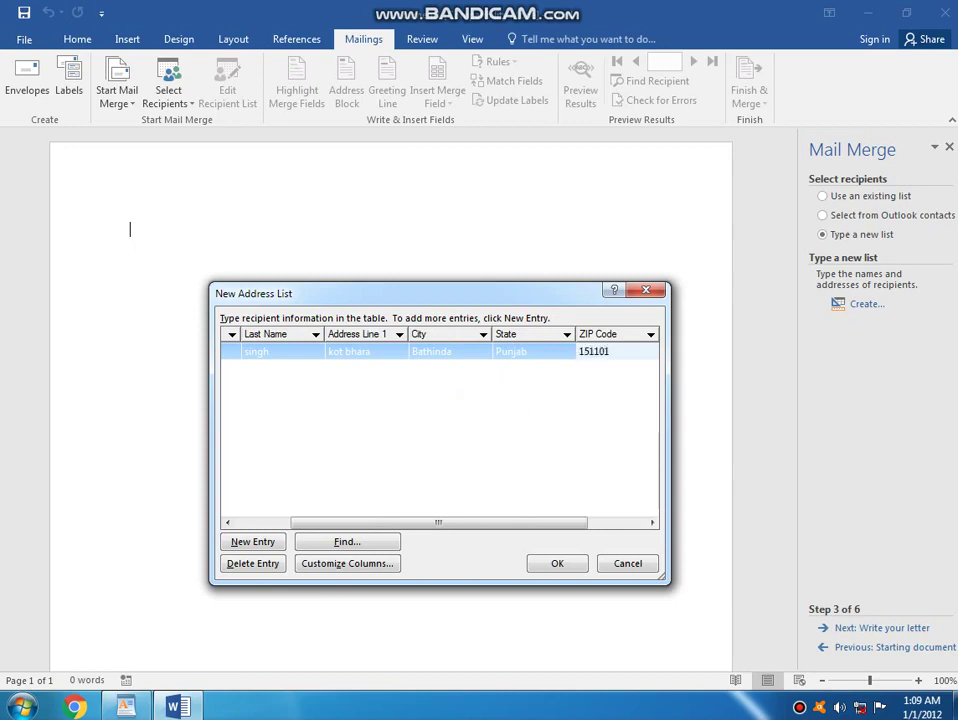
key("Tab")
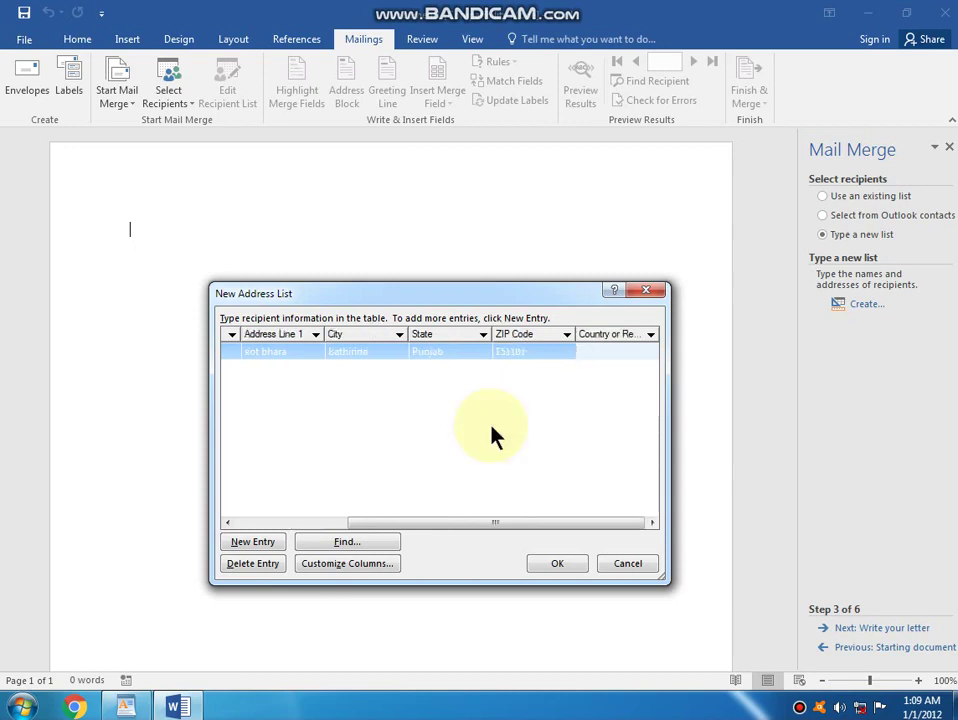
type("india")
left_click(600, 410)
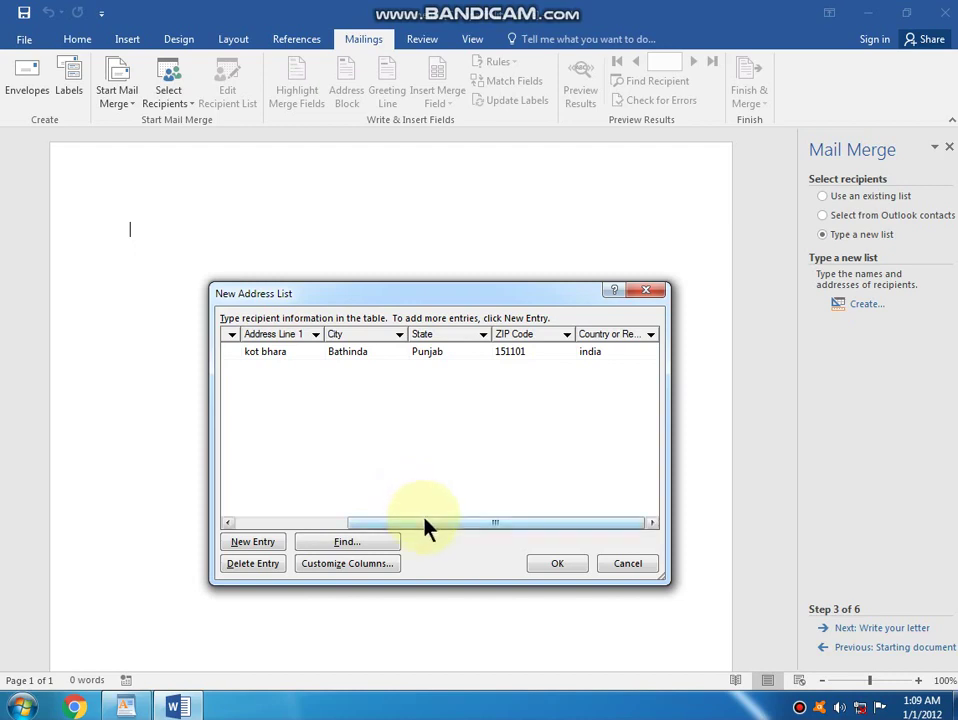
mouse_move(425, 523)
left_mouse_down()
mouse_move(290, 524)
mouse_move(517, 522)
left_mouse_up()
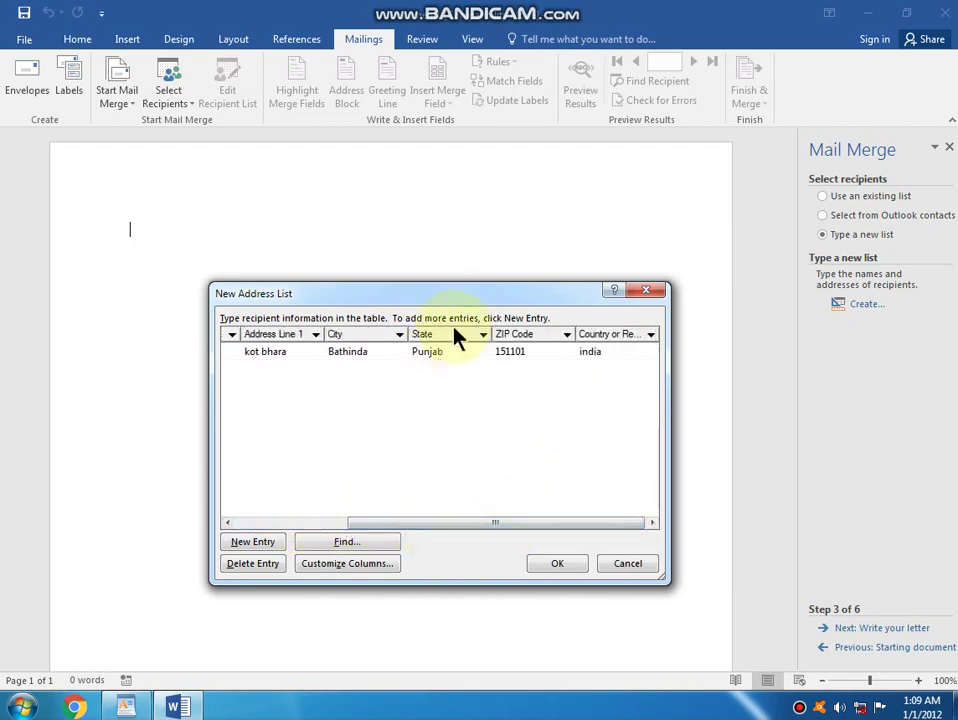
Add a new entry and type the second recipient's first and last name, correcting the first name
left_click(257, 546)
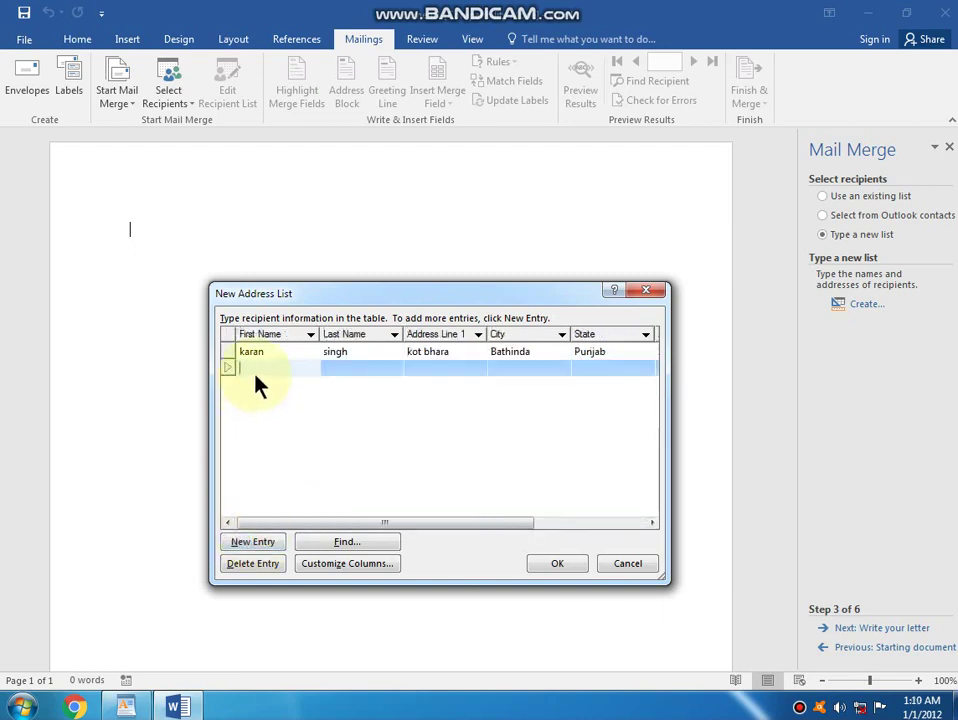
type("R")
type("am")
key("Tab")
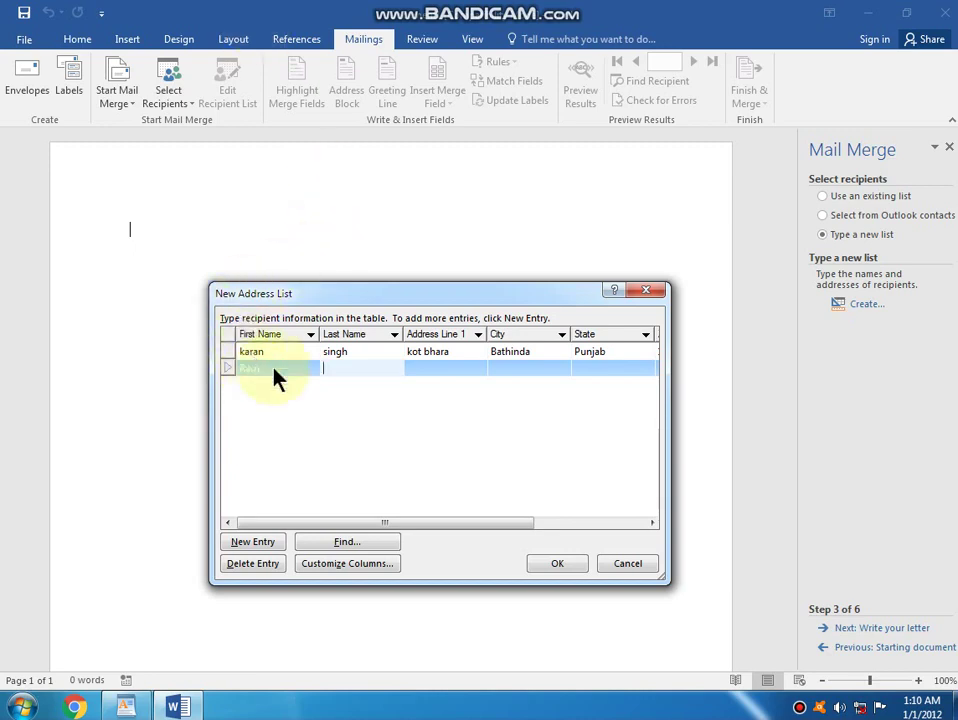
left_click(273, 368)
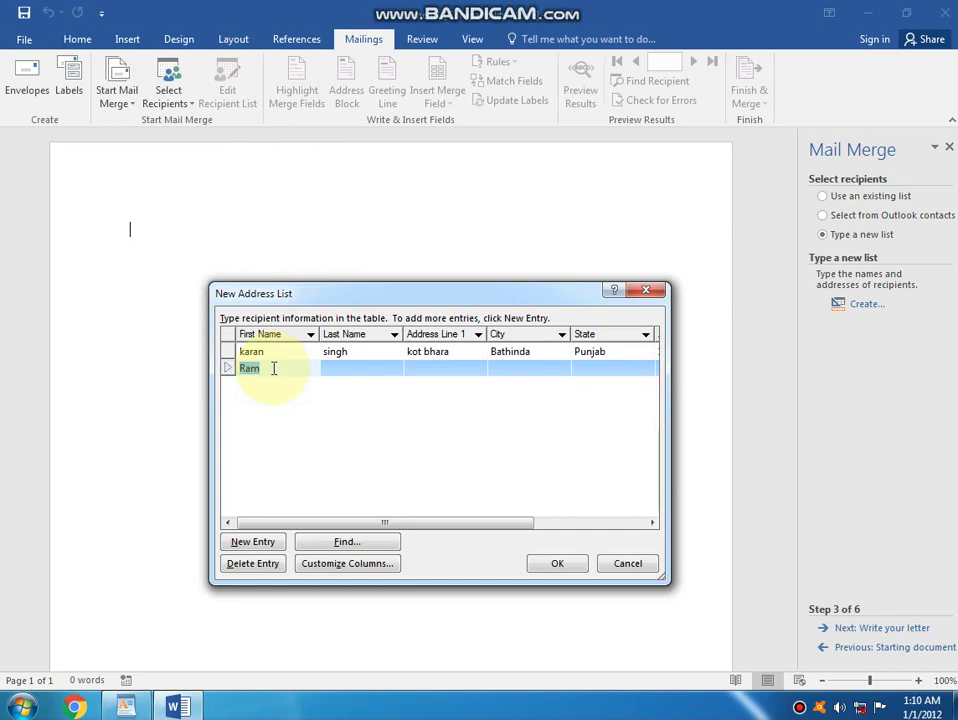
key("Tab")
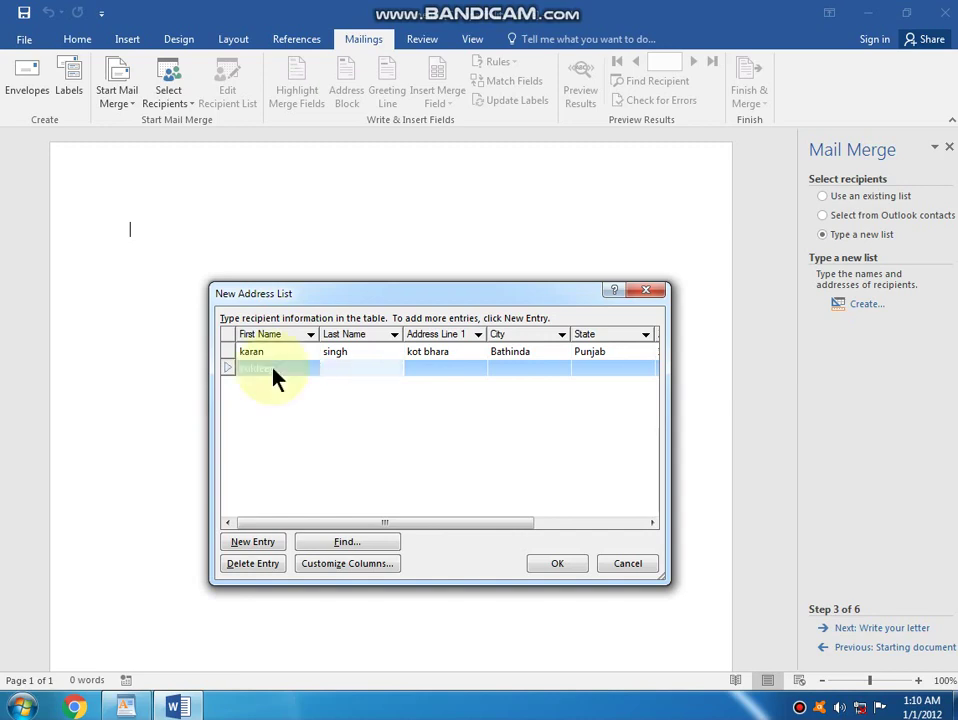
key("Tab")
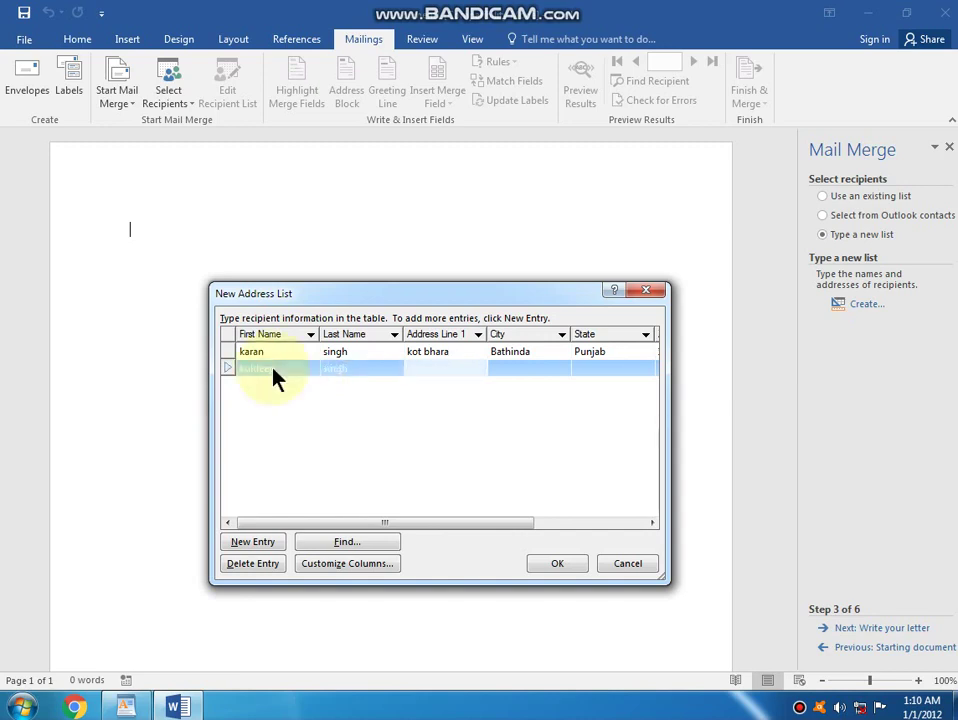
Fill in the second recipient's address, city, state, ZIP and country, then add a third row
type("kot")
type(" fatt")
type("a")
left_click(276, 377)
key("Tab")
type("Ba")
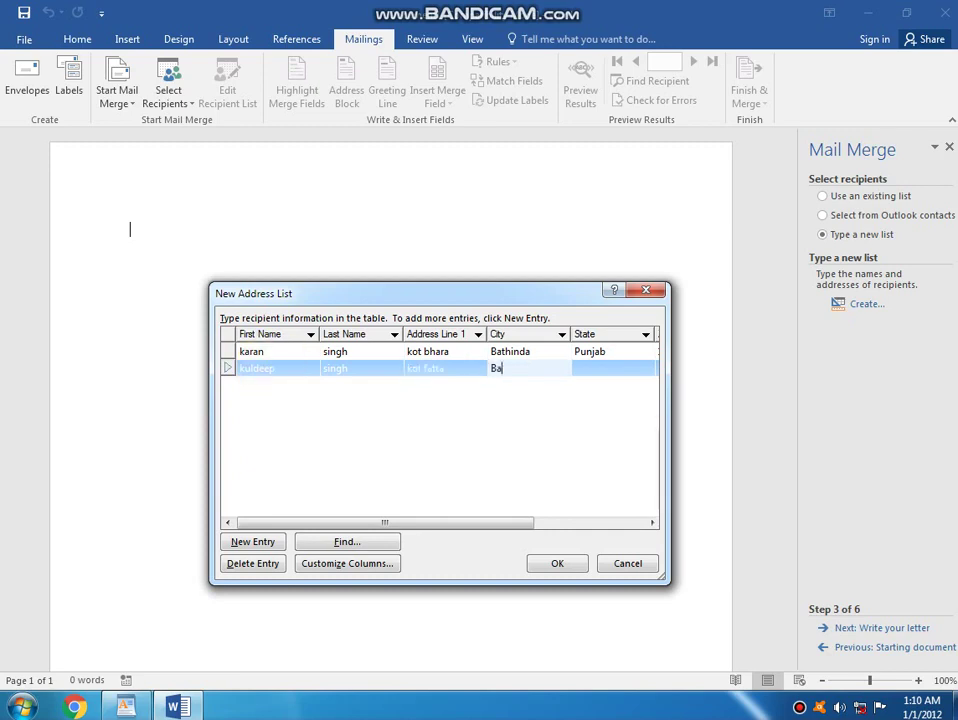
type("hiu")
type("nd")
type("a")
key("Tab")
type("P")
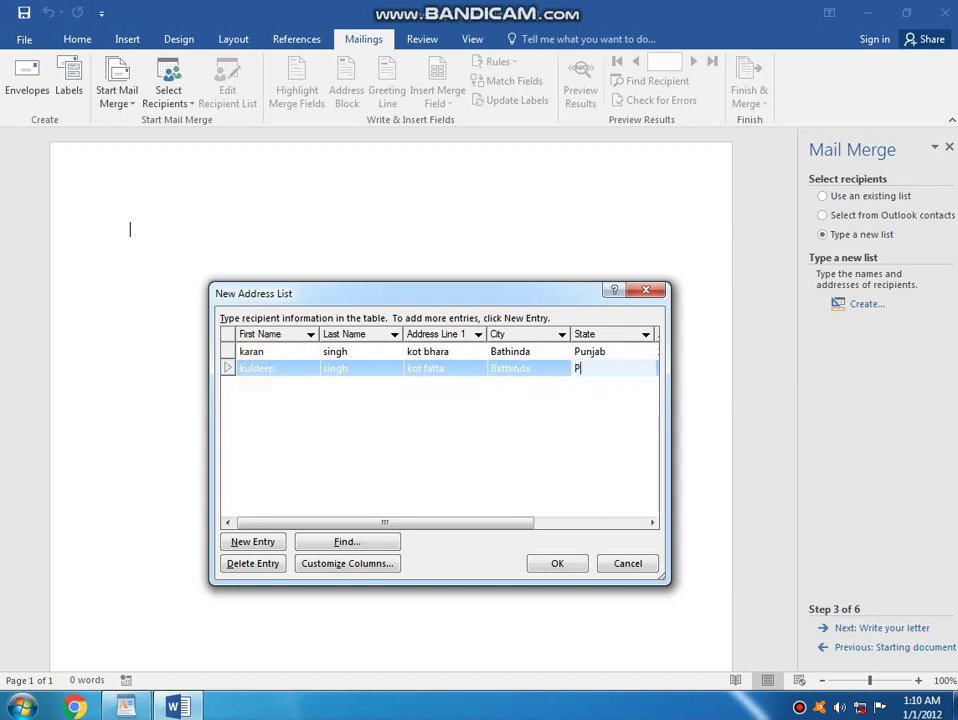
type("unjab")
key("Tab")
type("15")
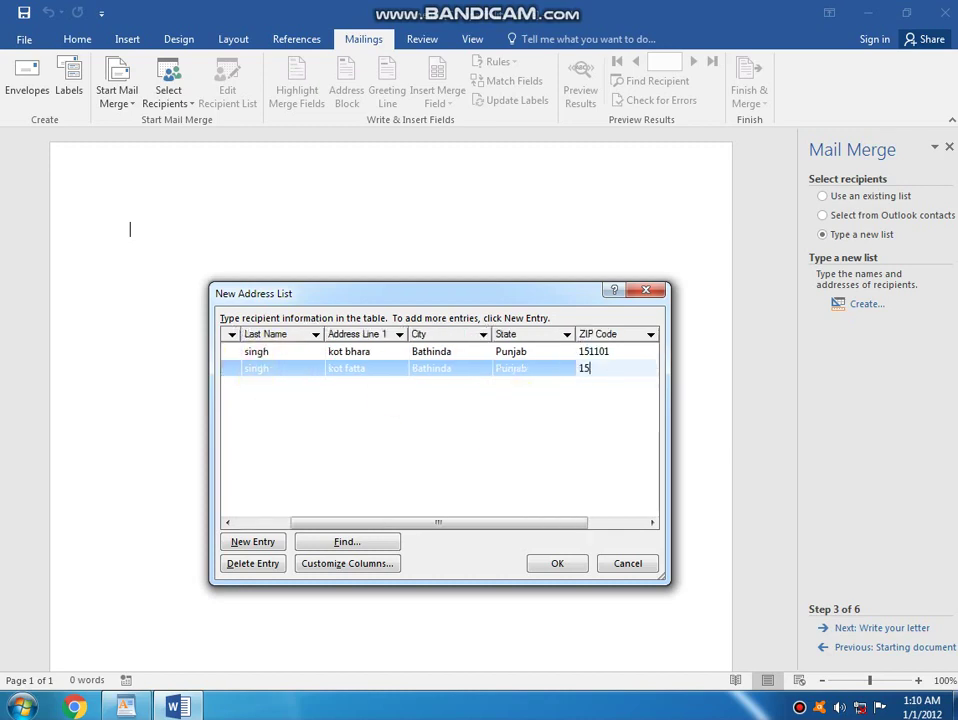
type("1001")
key("Tab")
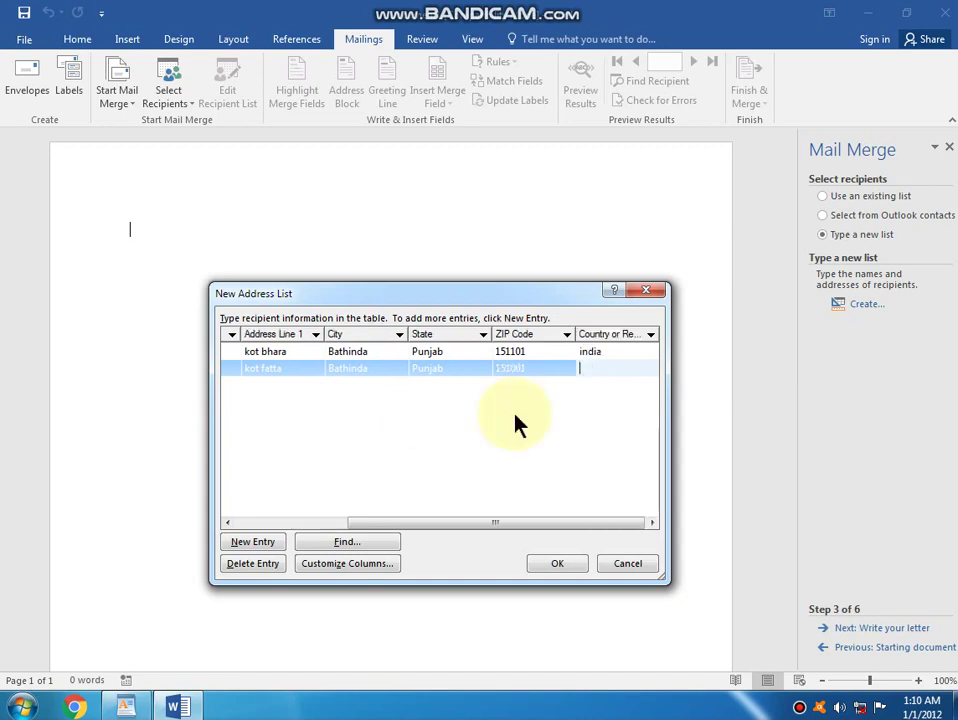
type("i")
type("ndia")
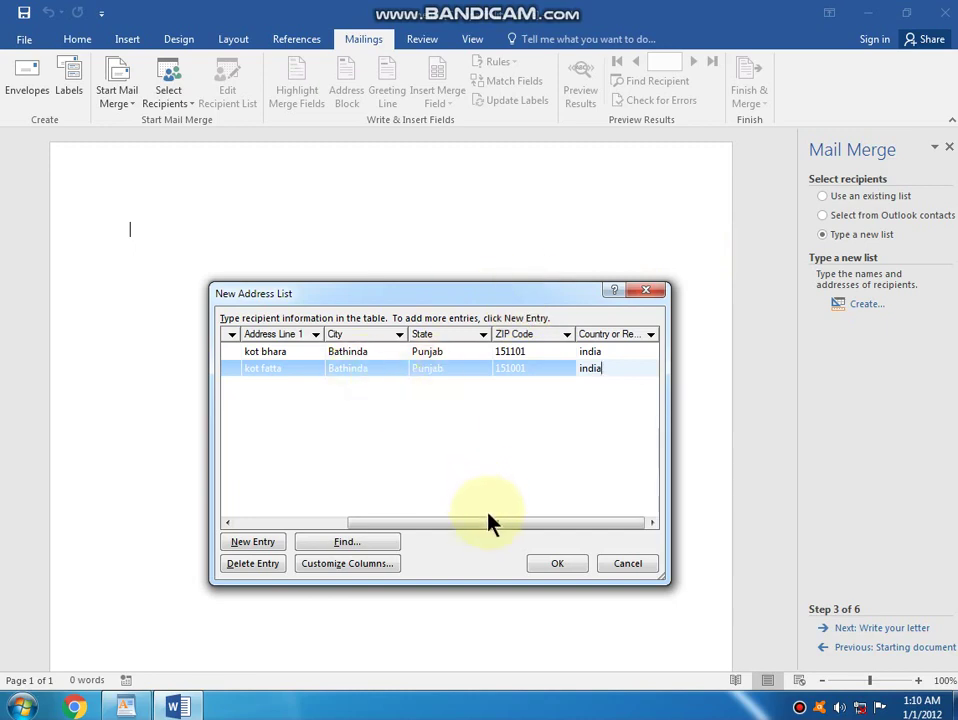
left_click_drag(490, 522, 336, 537)
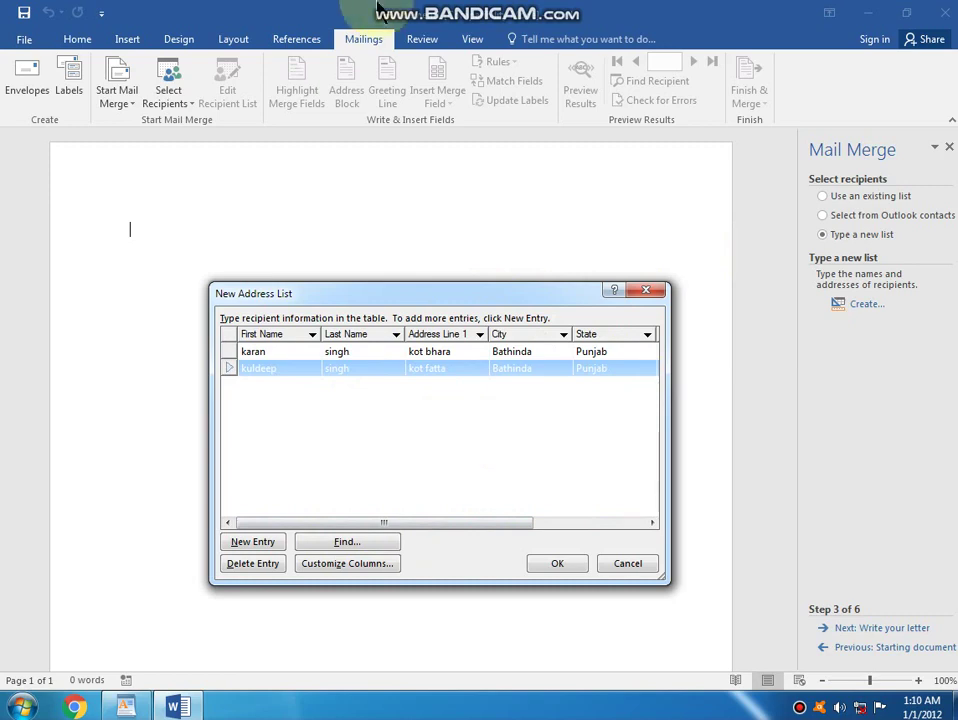
left_click(250, 542)
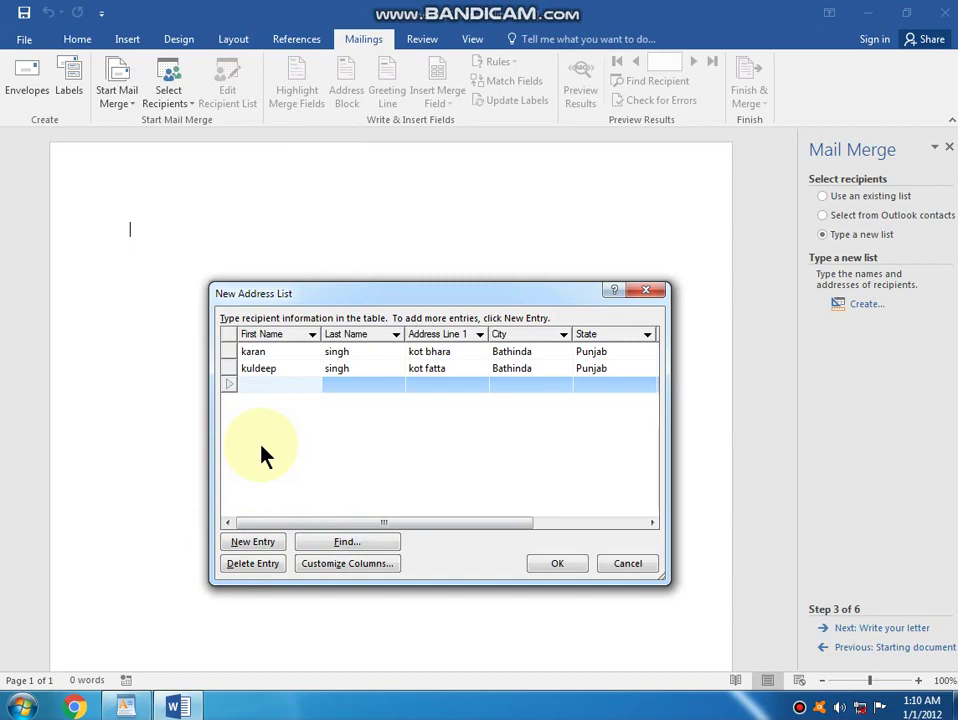
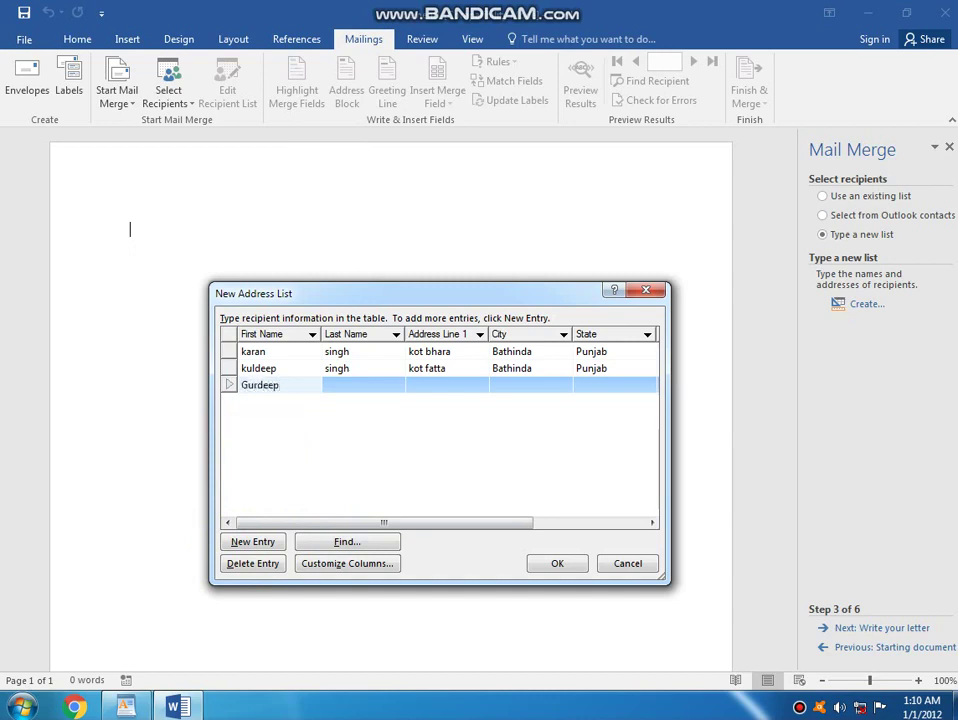
Enter the third recipient's first name, last name and address line
key("Tab")
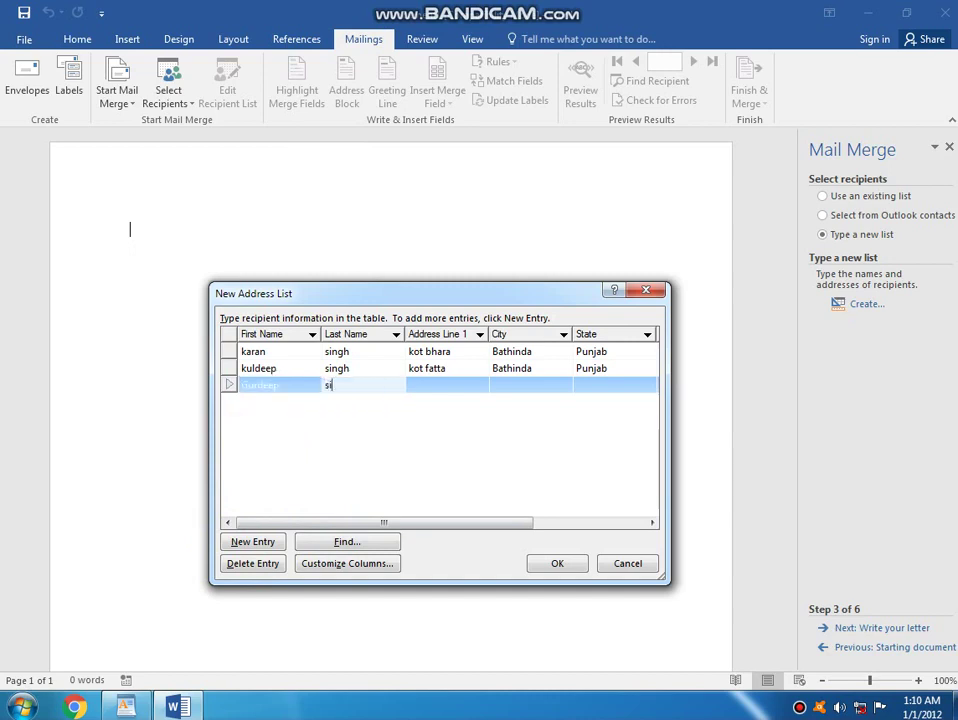
left_click(265, 455)
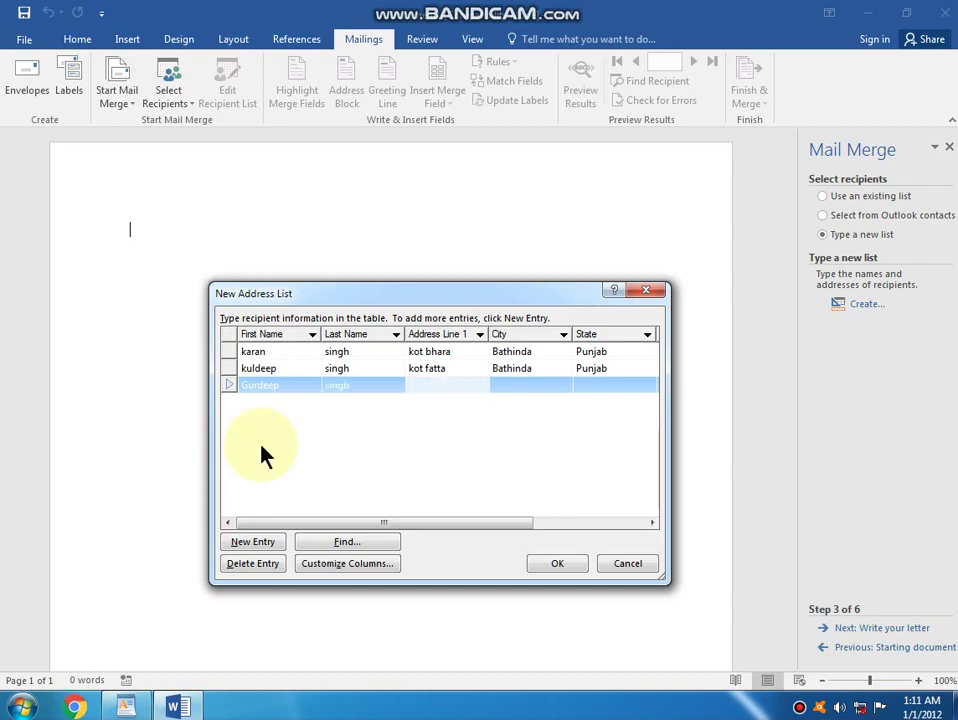
type("kot fa")
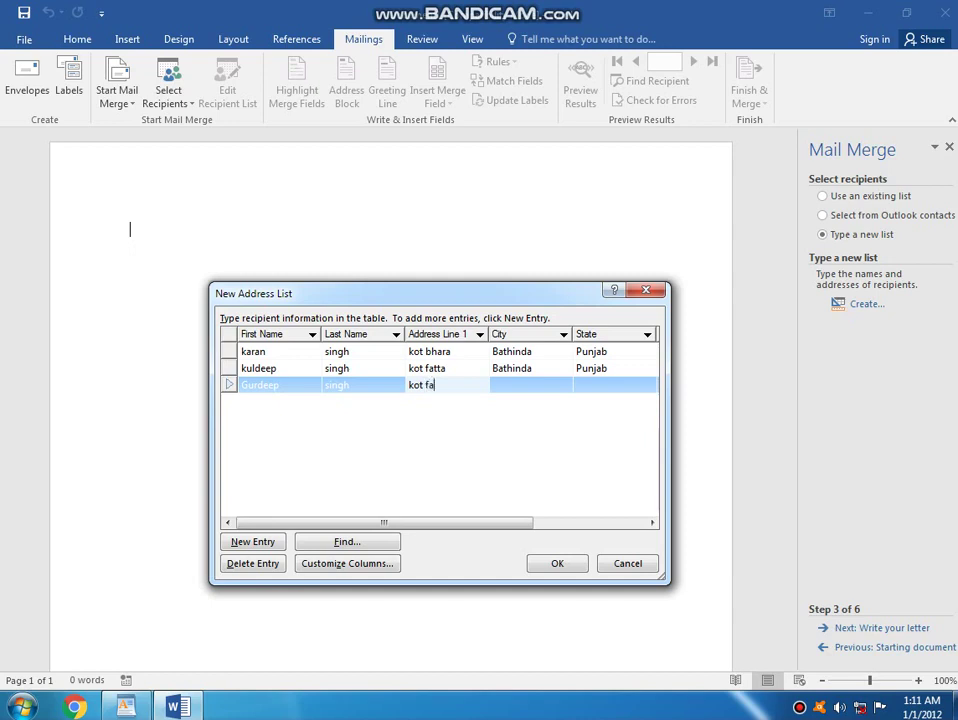
type("tta")
Fill in the third recipient's city, state, ZIP code and country
key("Tab")
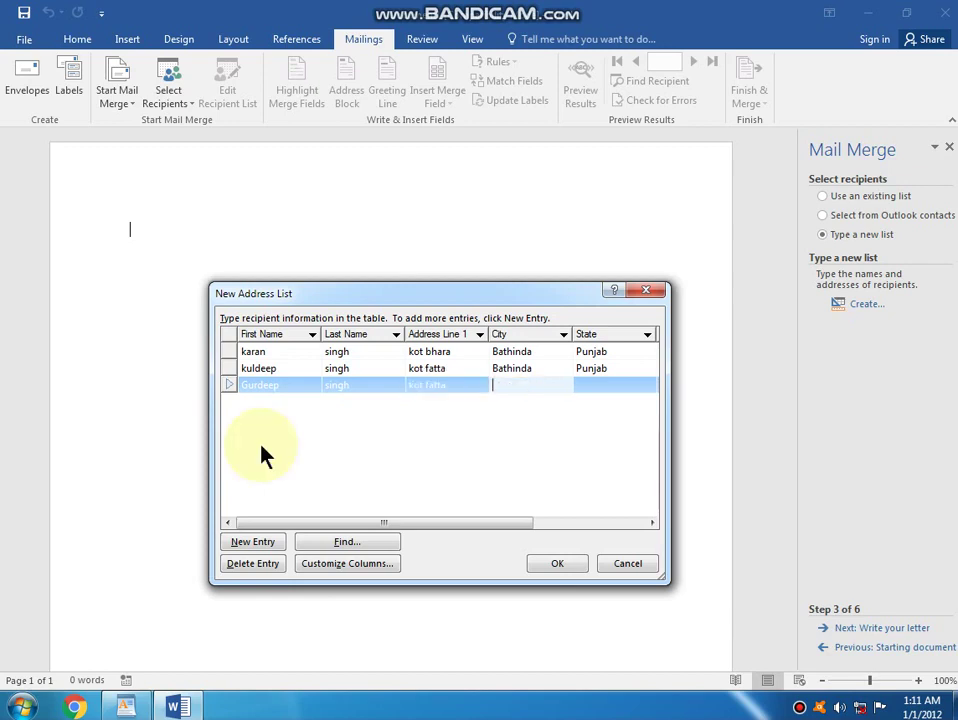
type("Bath")
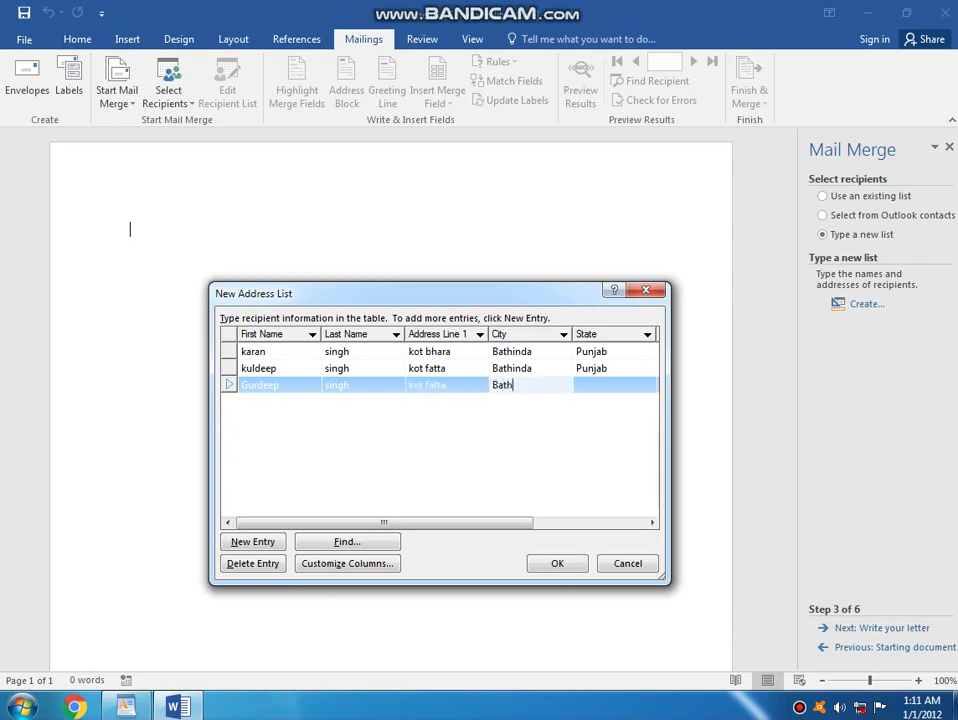
type("inda")
key("Tab")
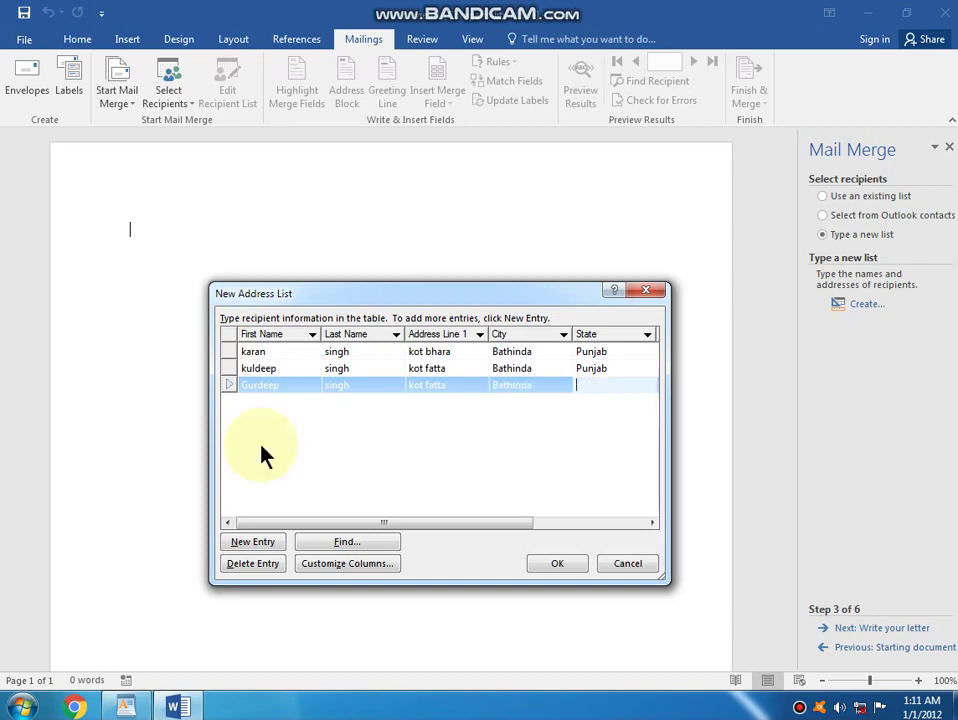
type("Pu")
type("njab")
key("Tab")
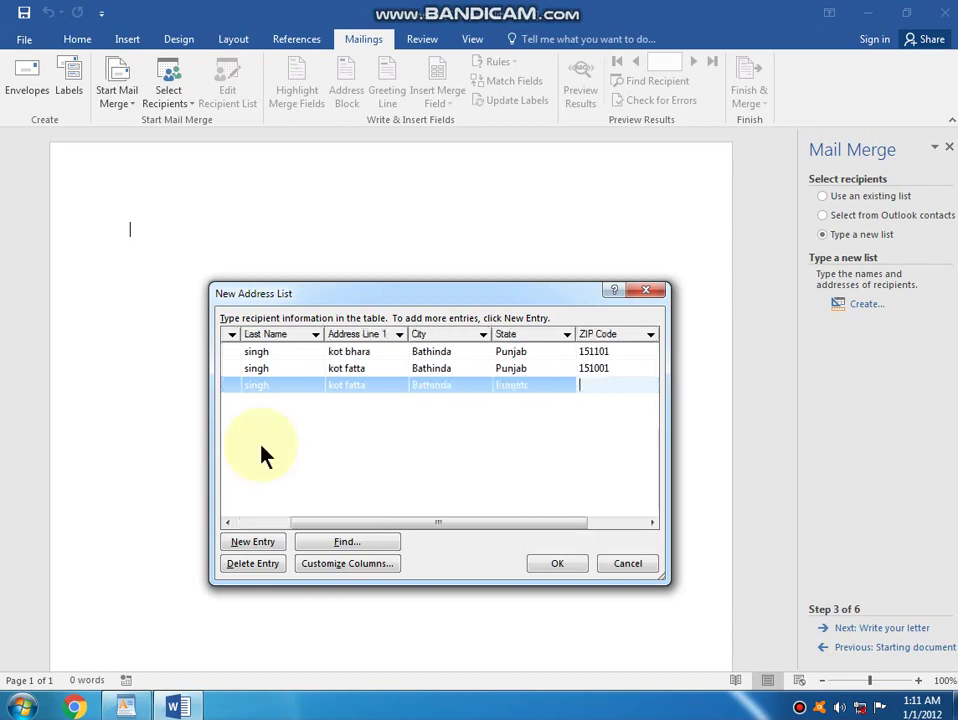
type("151")
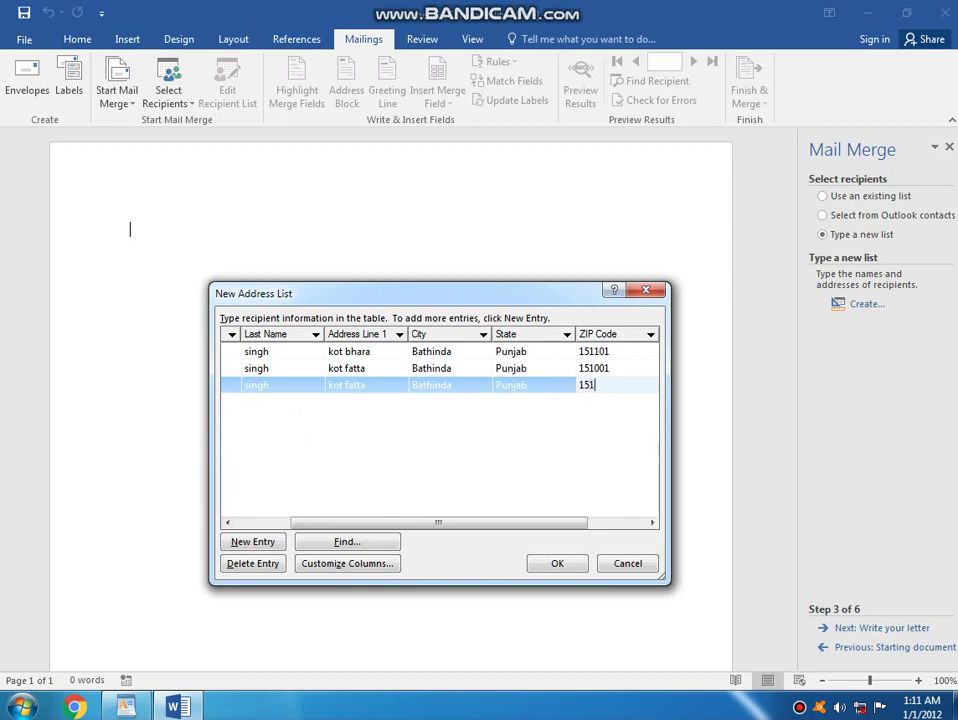
type("001")
key("Tab")
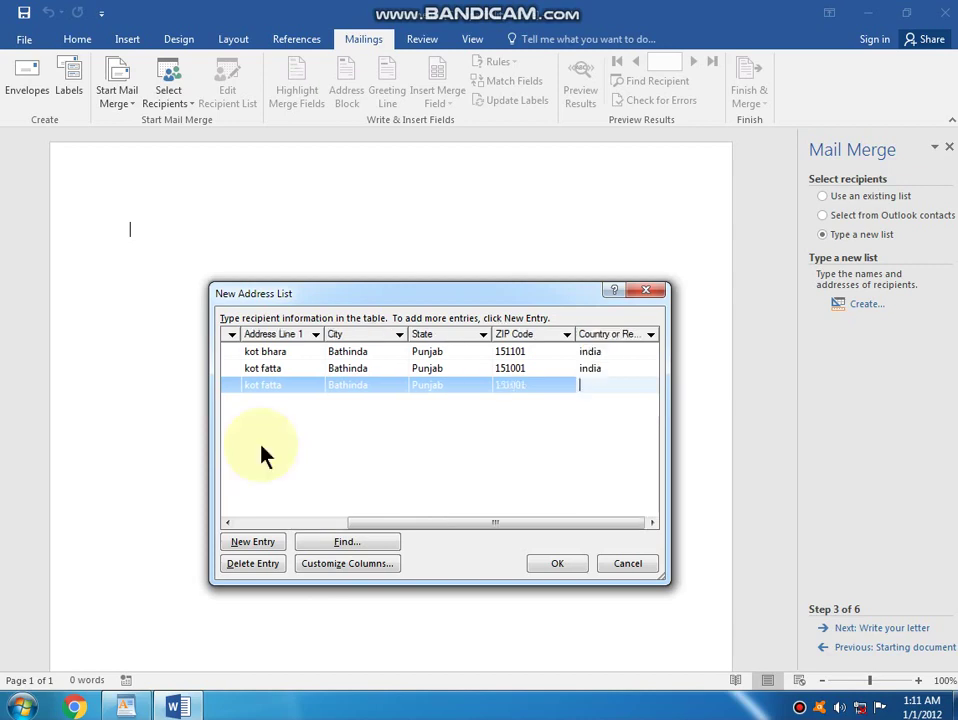
type("in")
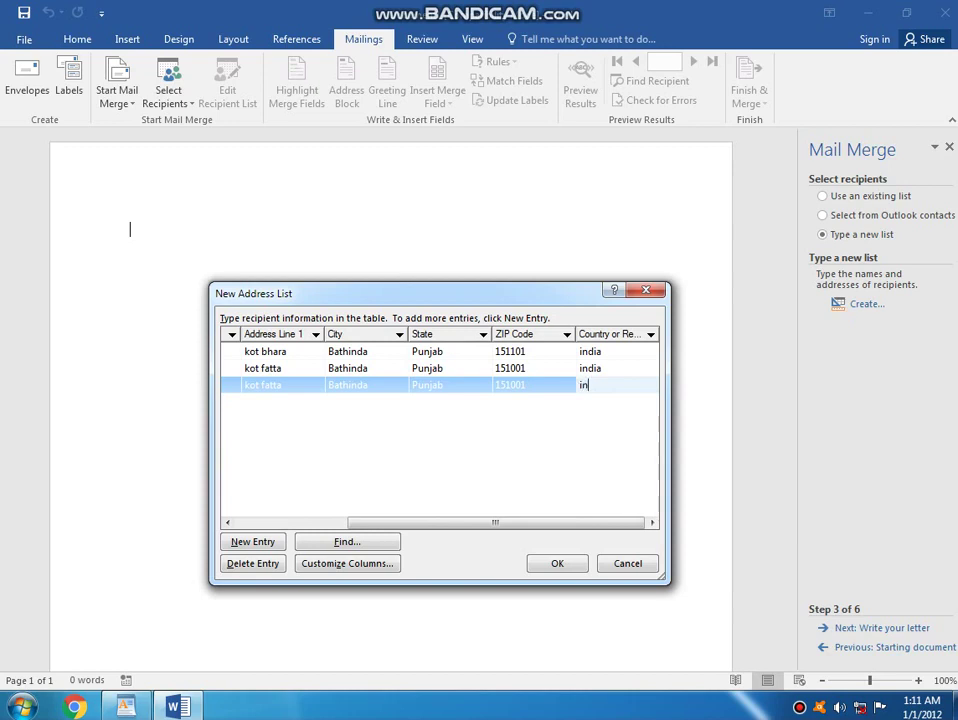
type("dia")
Save the recipient list as 'address' on Local Disk (D:)
left_click(562, 565)
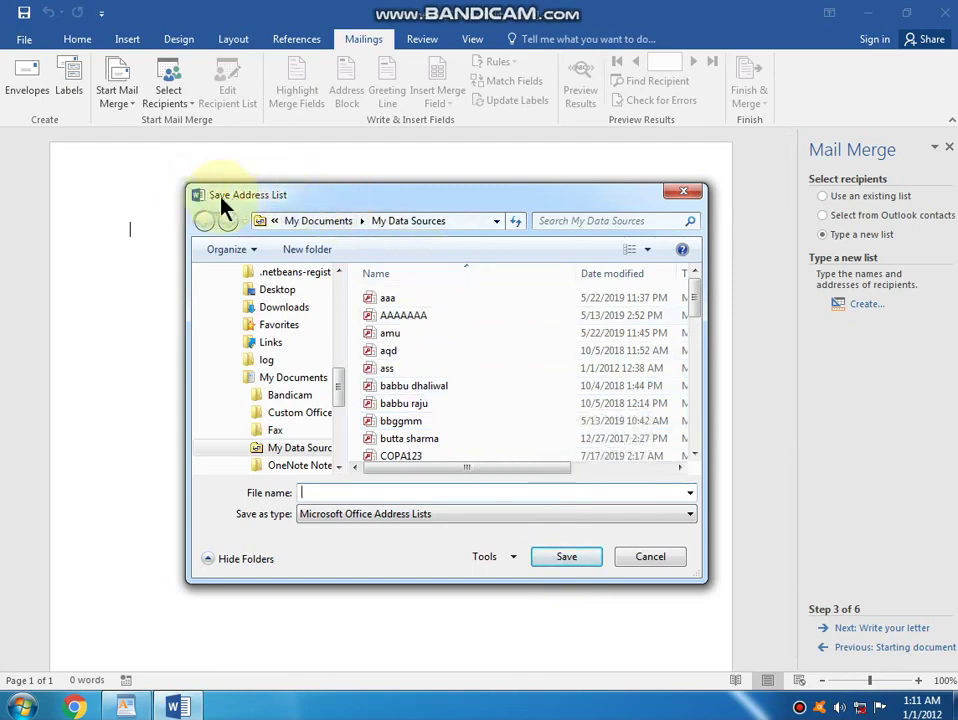
mouse_move(299, 412)
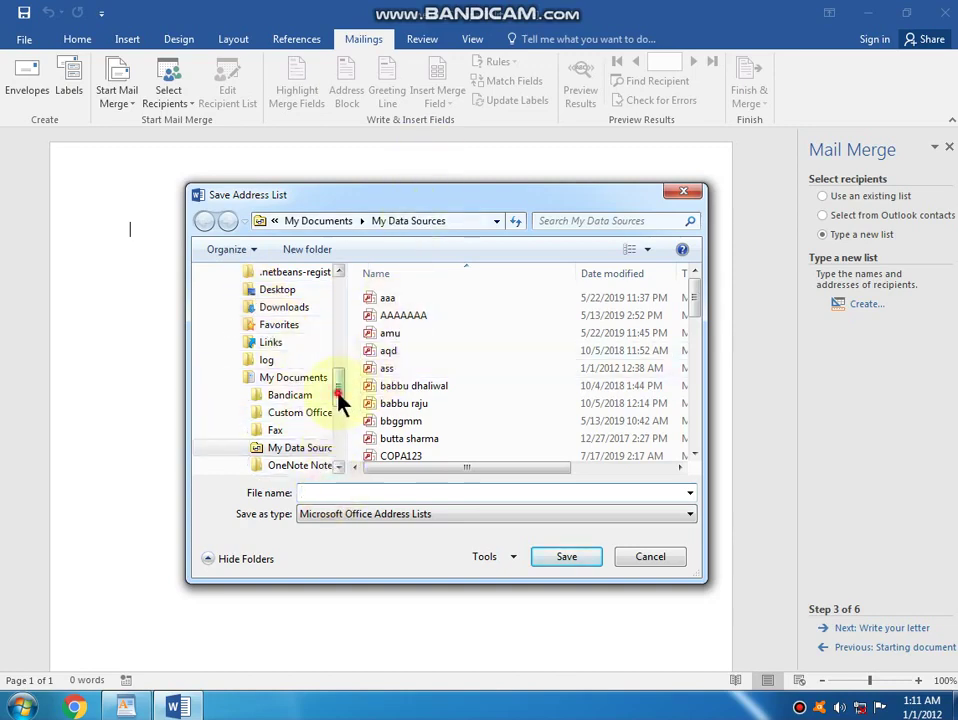
mouse_move(339, 388)
left_mouse_down()
mouse_move(348, 365)
mouse_move(344, 416)
mouse_move(321, 440)
left_mouse_up()
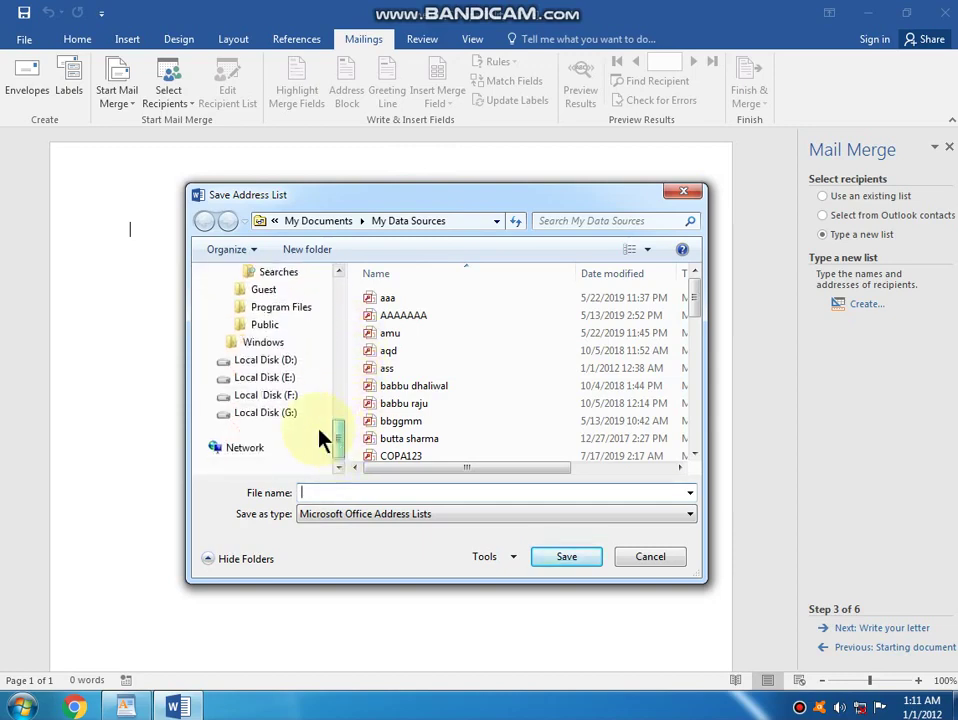
left_click(288, 378)
left_click(348, 490)
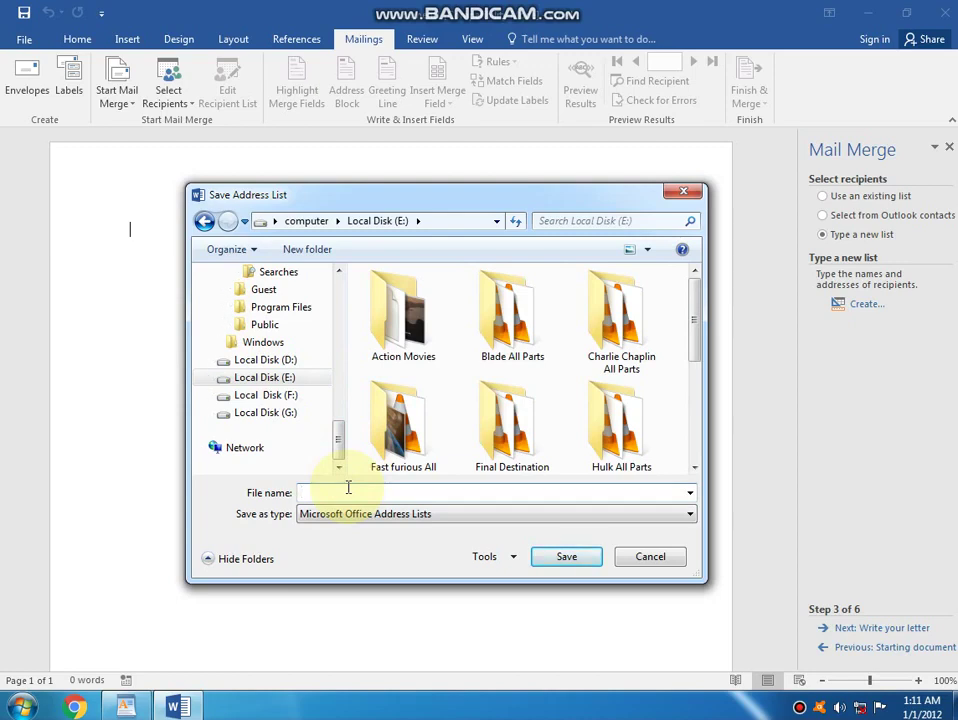
left_click(284, 398)
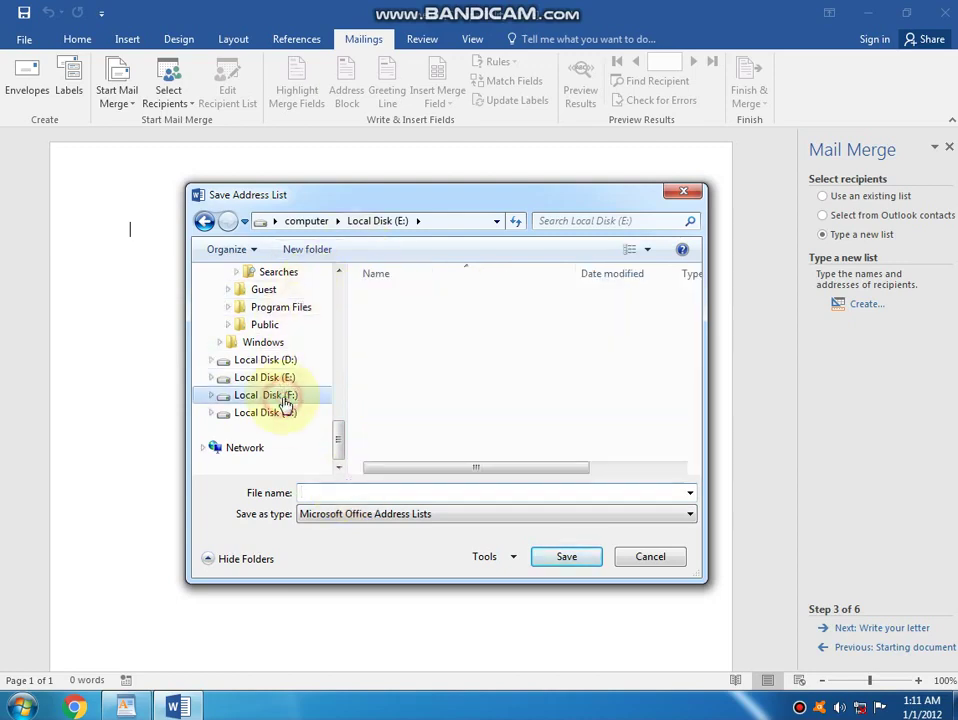
left_click(268, 362)
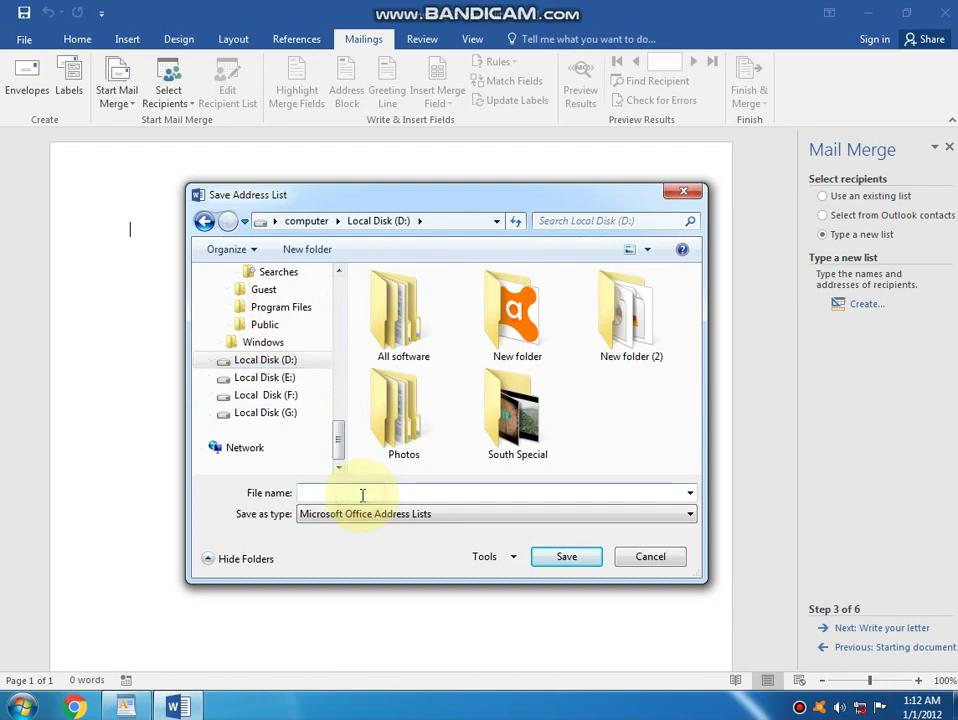
type("a")
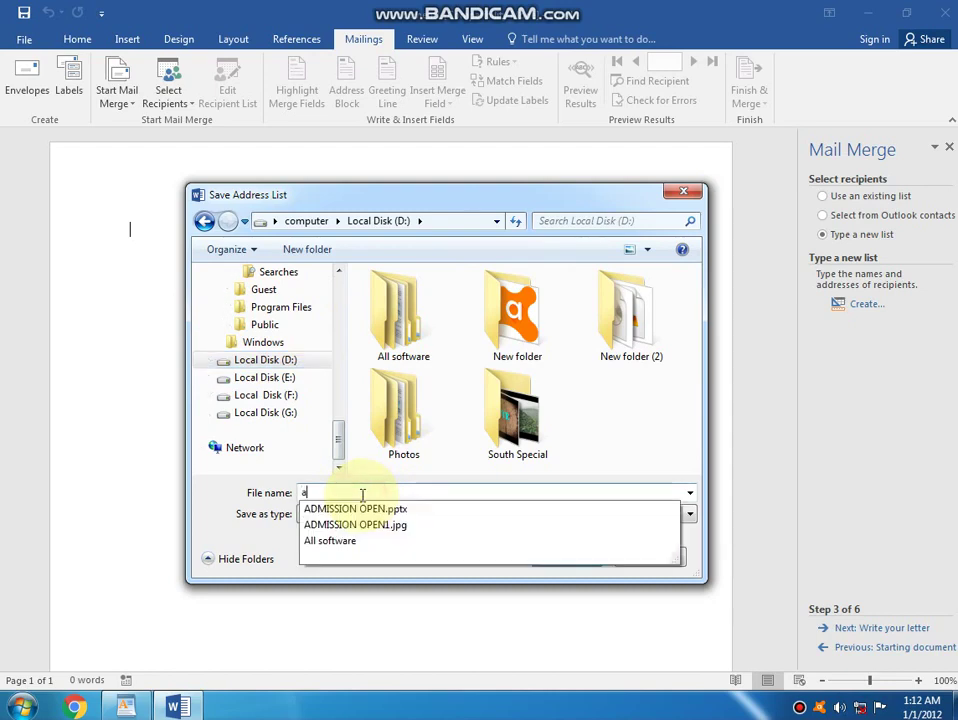
type("ddr")
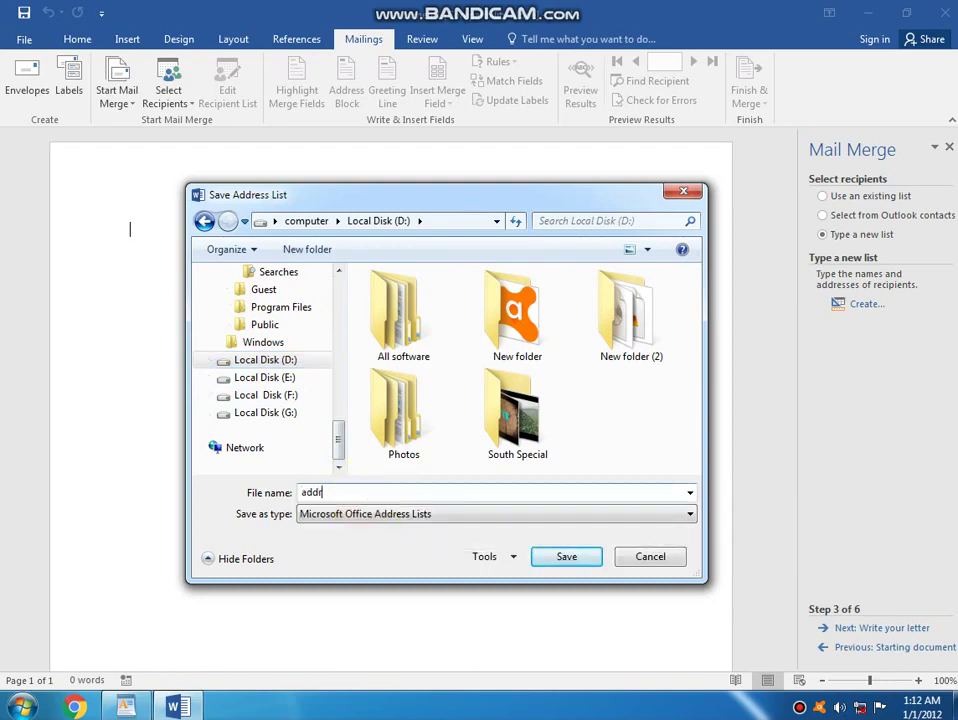
type("ess")
left_click(567, 557)
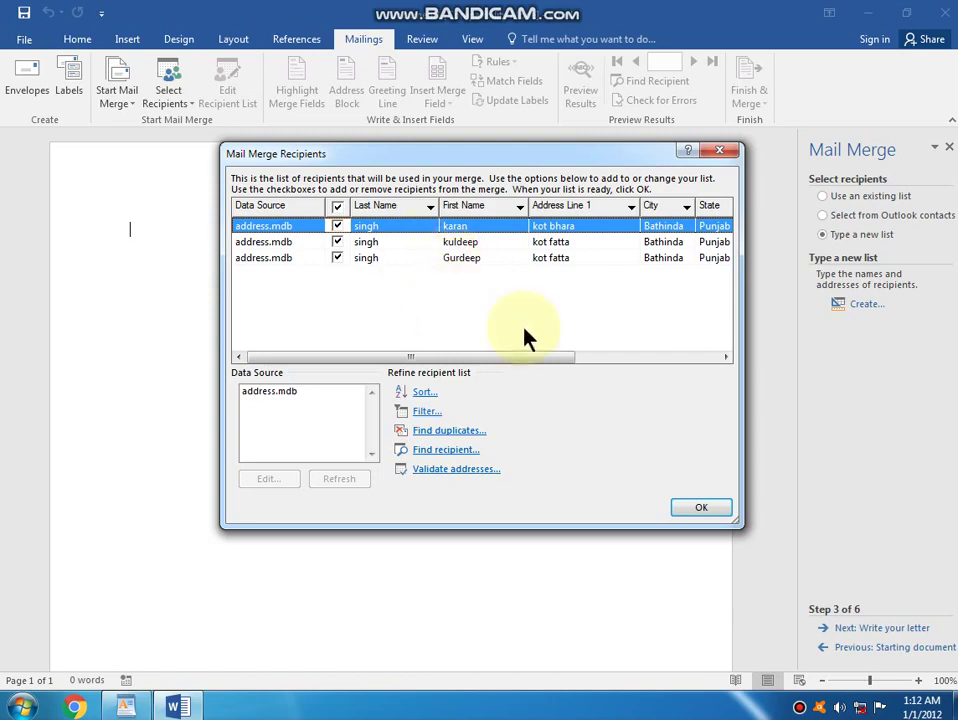
Keep all three recipients with no filter applied and advance the wizard to Write your letter
left_click(702, 507)
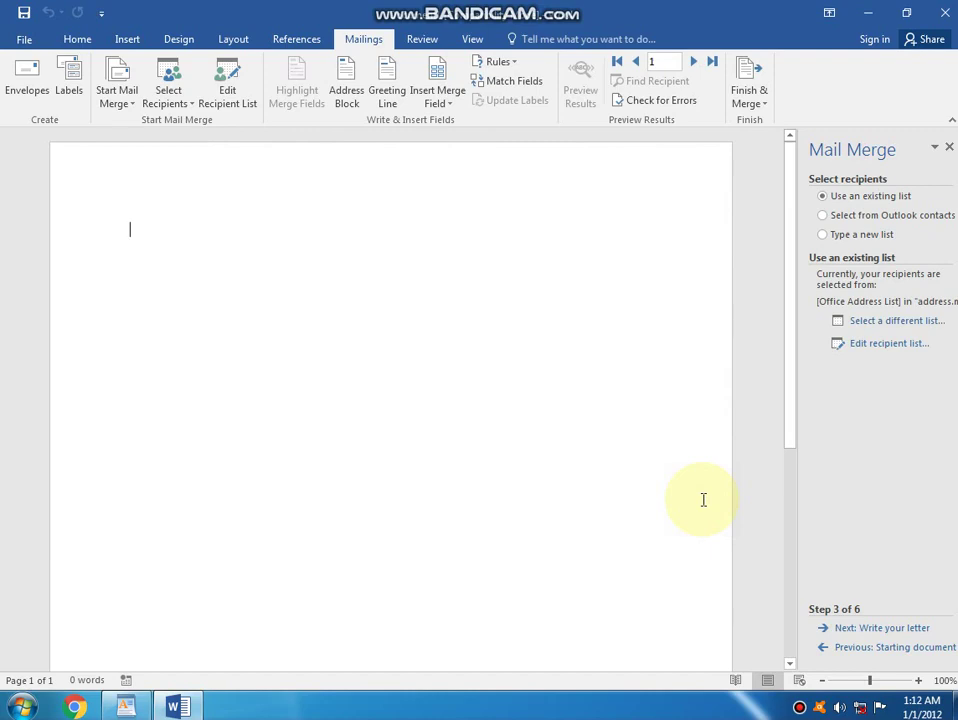
left_click(896, 345)
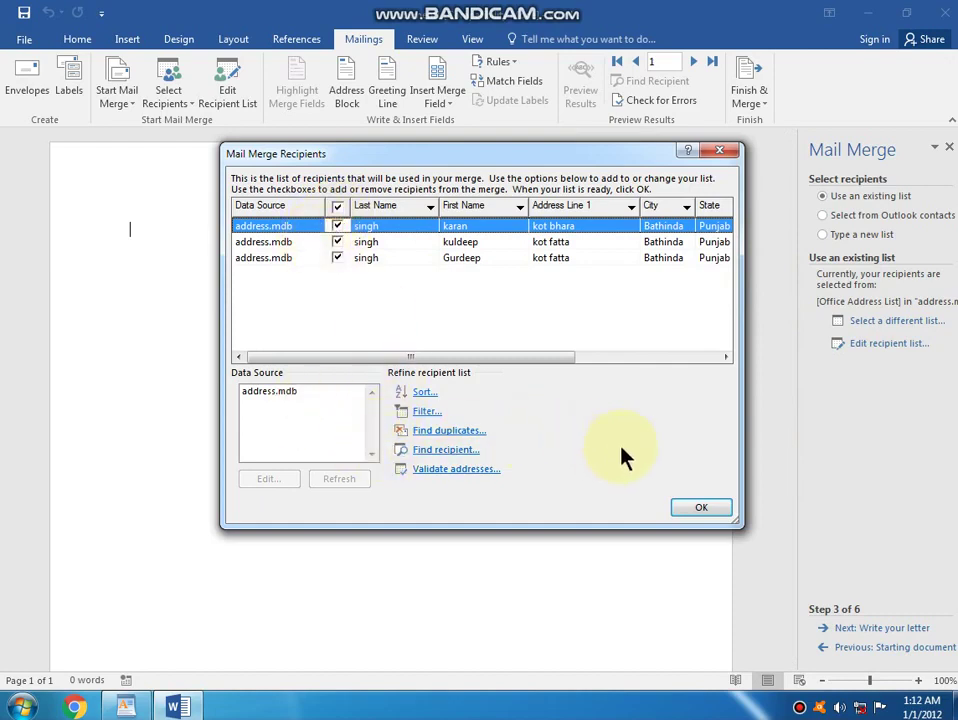
left_click(427, 412)
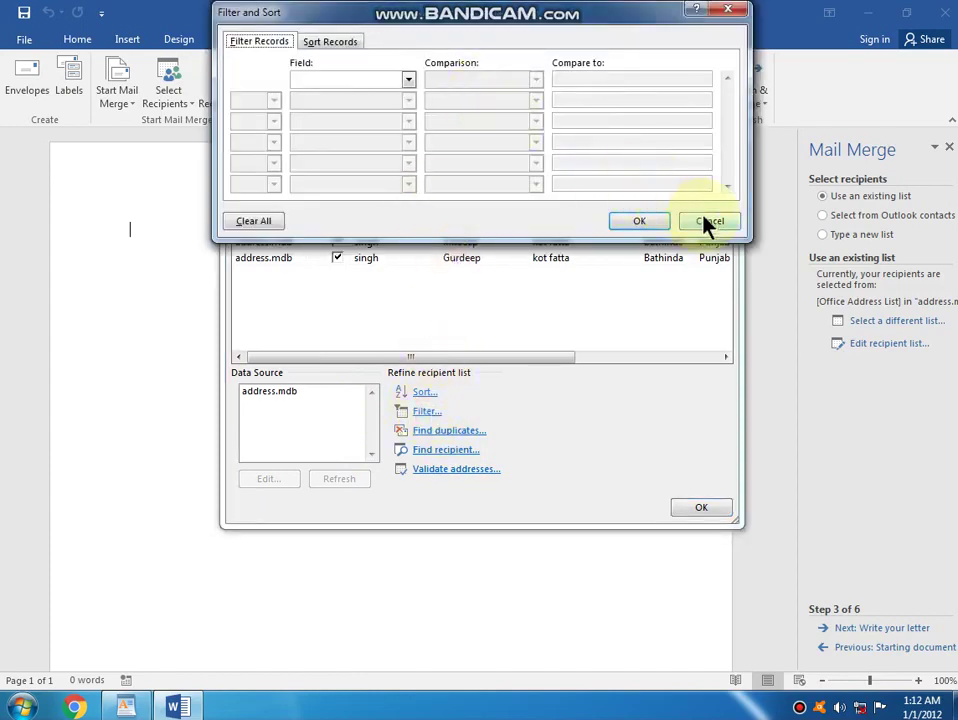
left_click(705, 222)
left_click(701, 507)
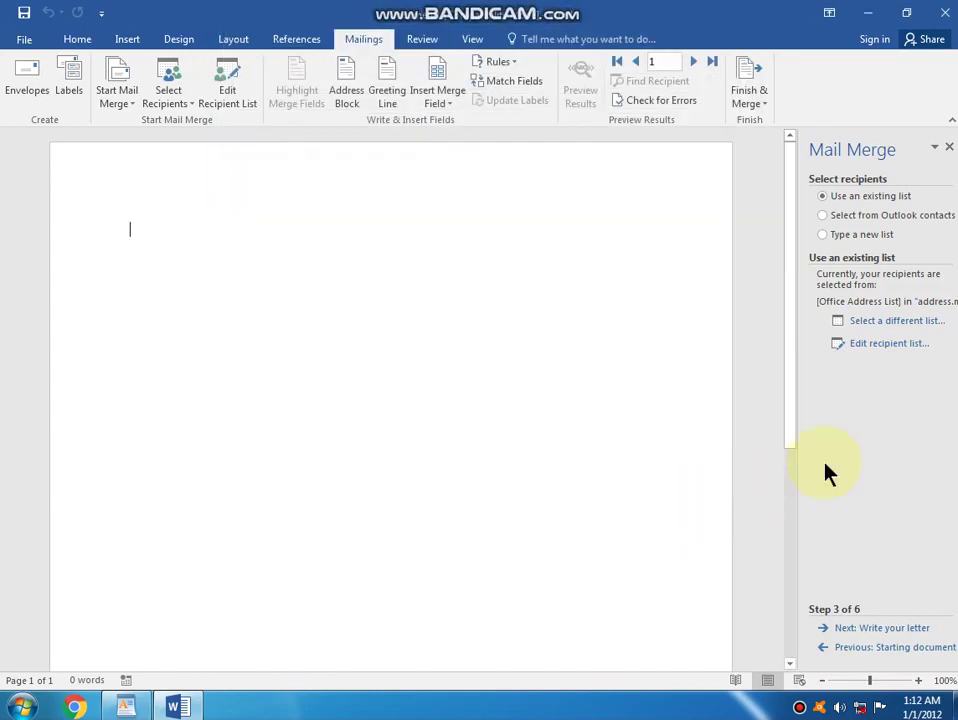
left_click(897, 630)
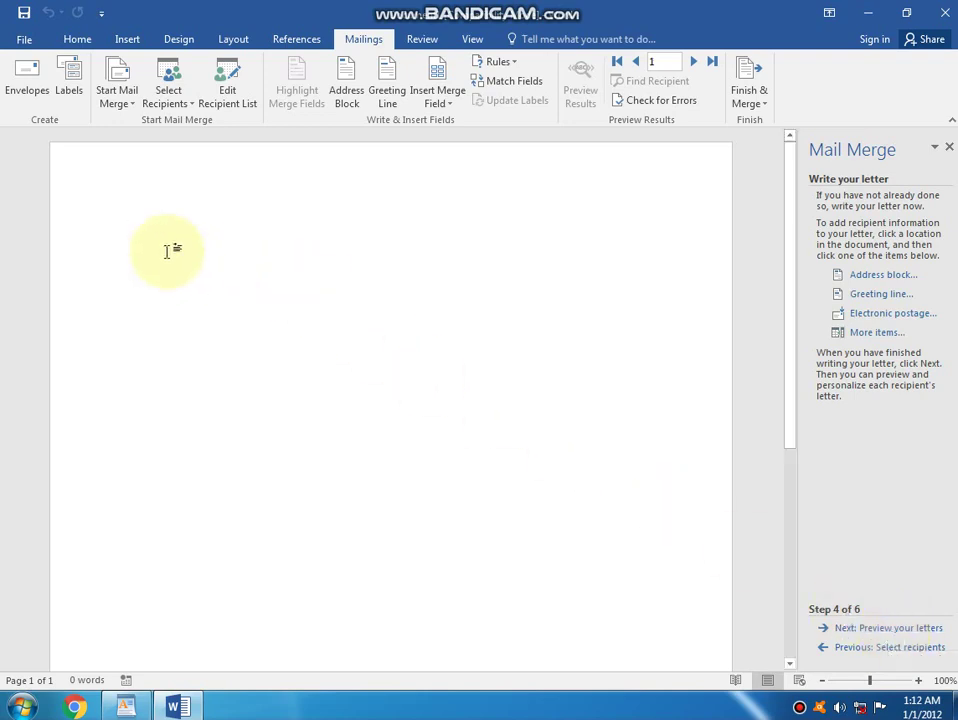
Begin the letter with 'To' on its own first line
type("to")
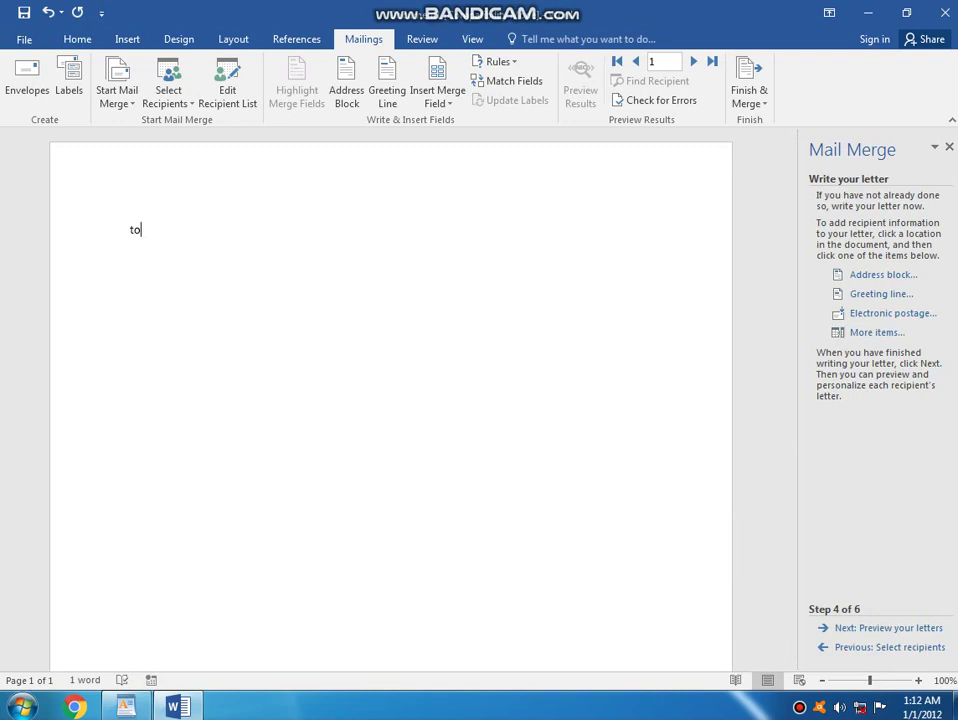
key("Return")
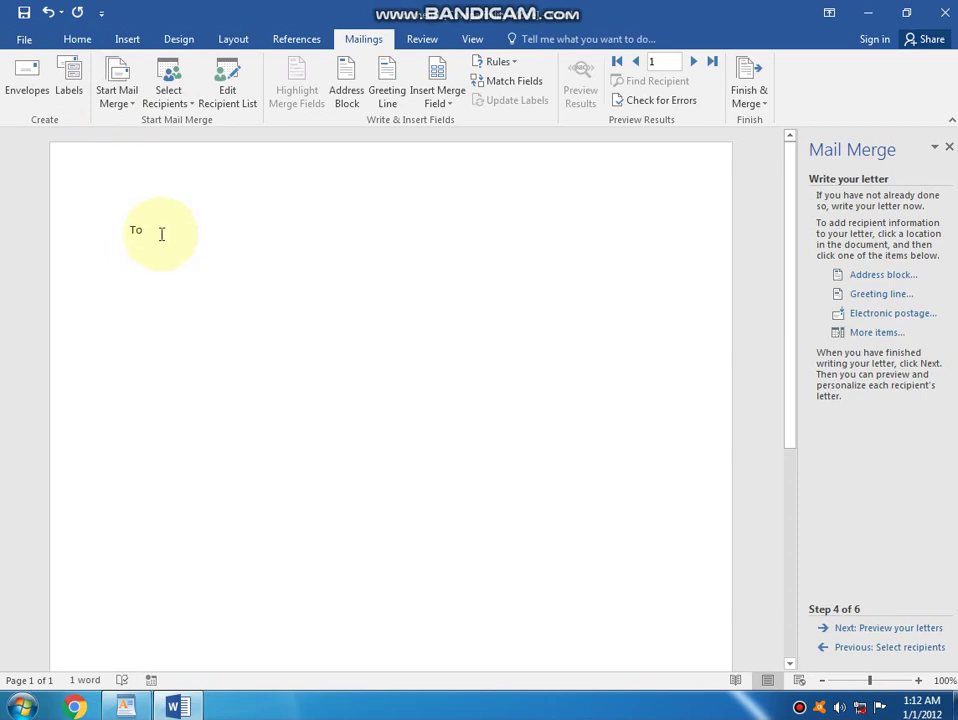
Insert an address block in Josh Randall Jr. format, omitting India, without destination-based formatting
left_click(878, 275)
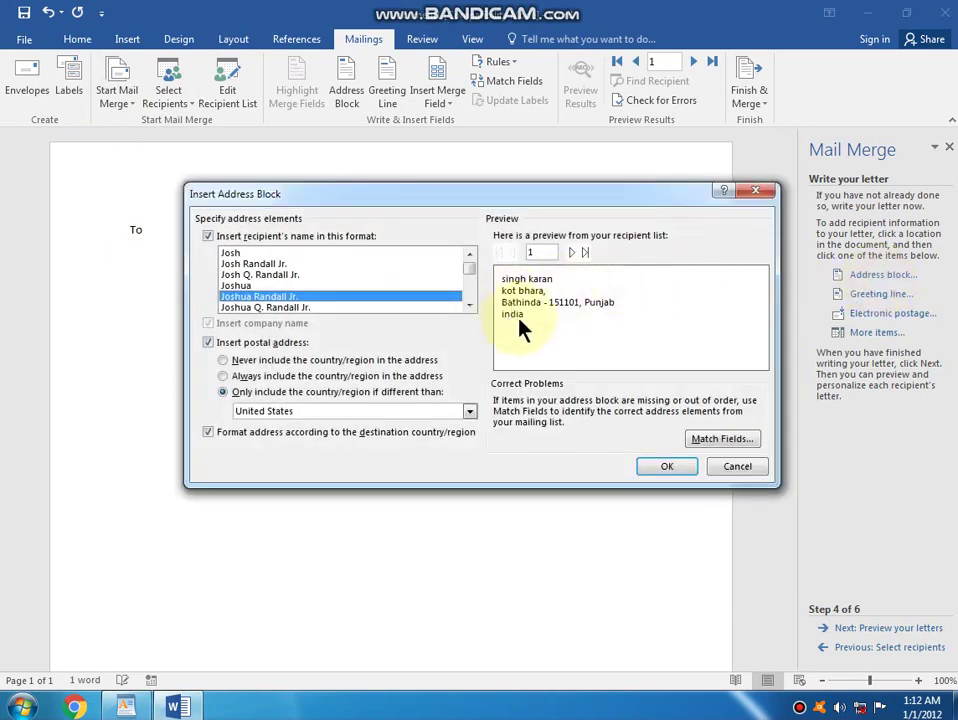
left_click(233, 254)
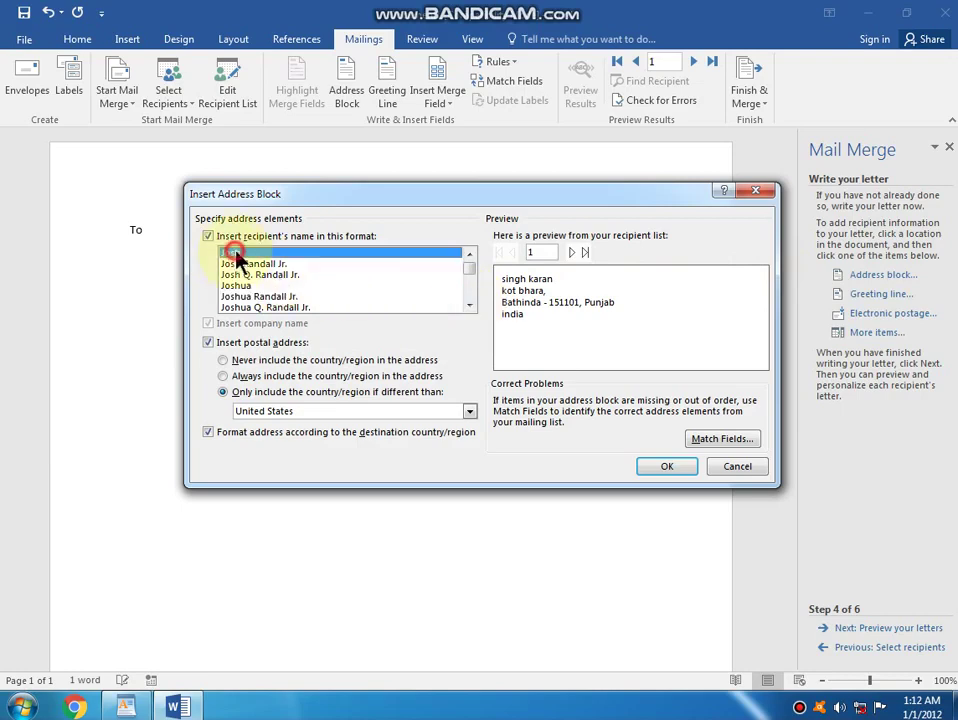
left_click(469, 410)
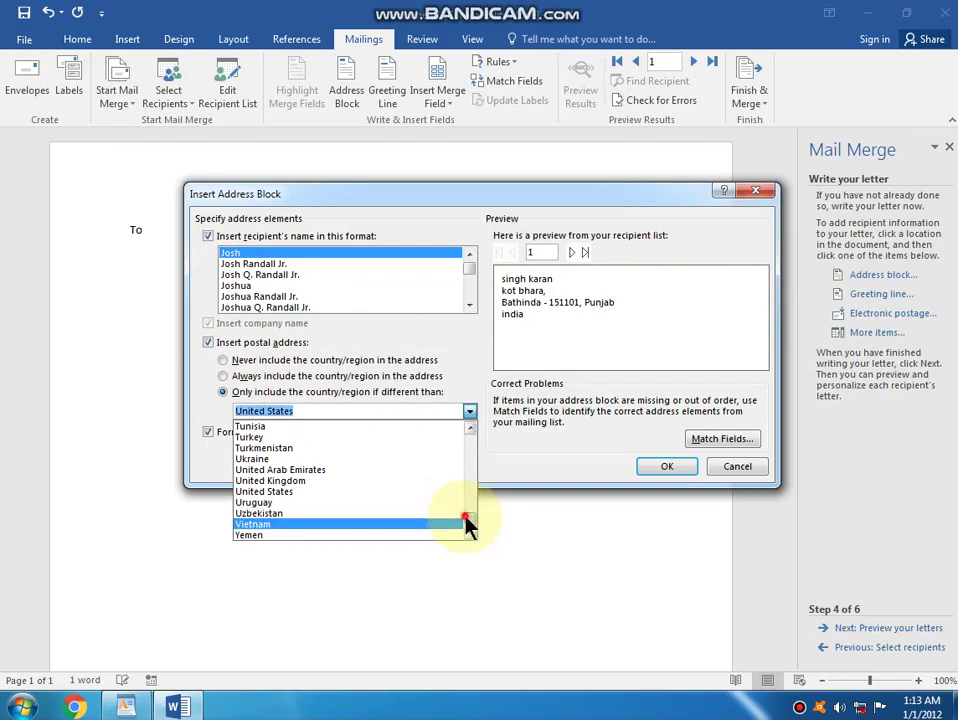
left_click_drag(466, 520, 476, 470)
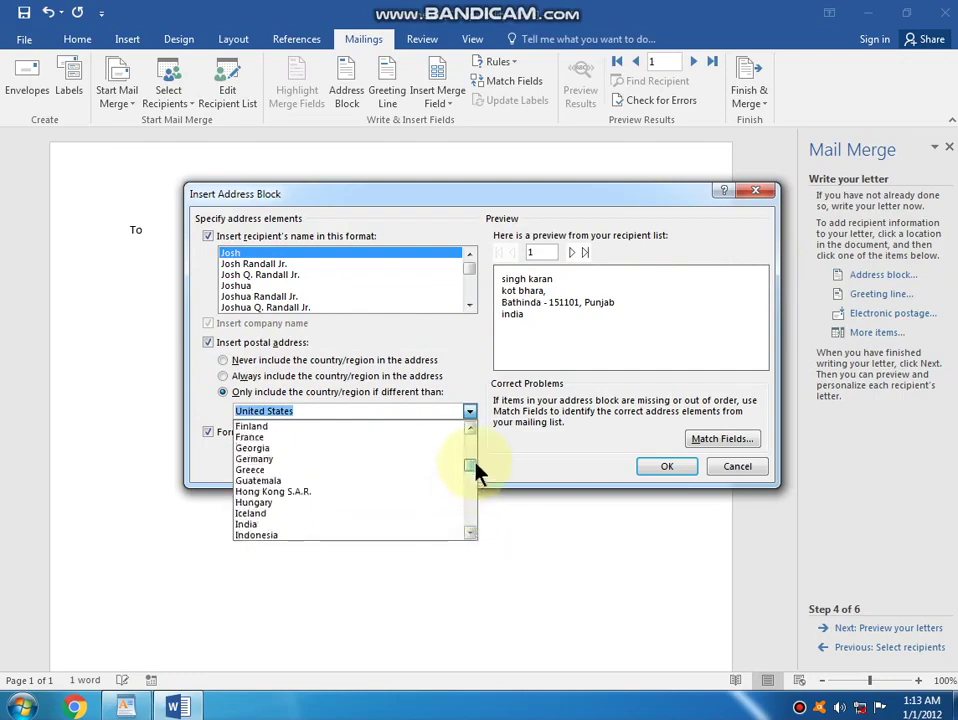
left_click(256, 524)
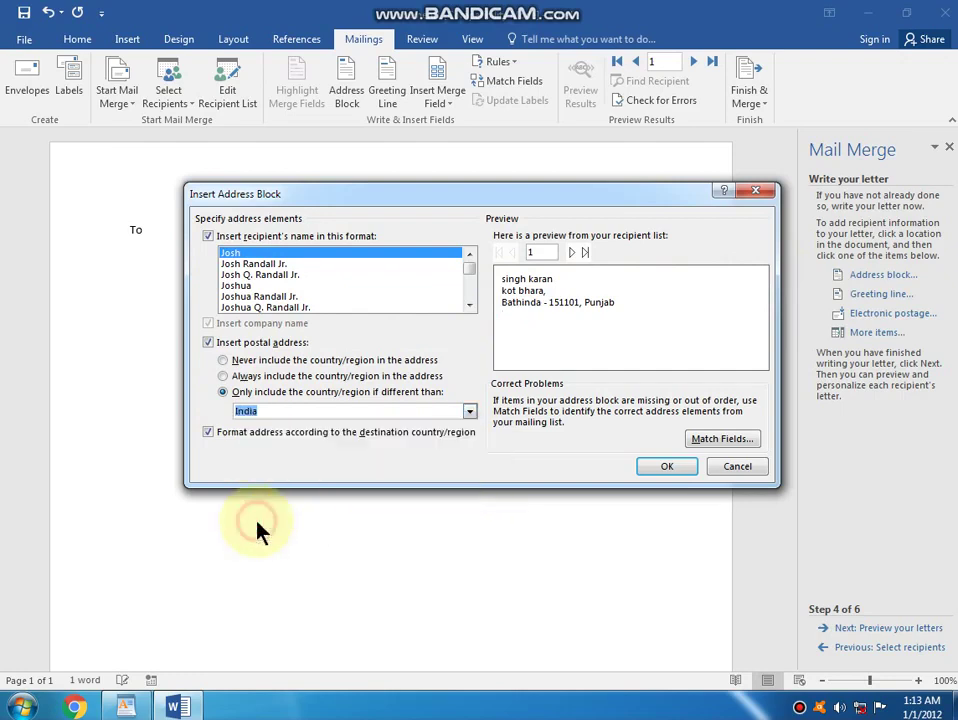
left_click(267, 298)
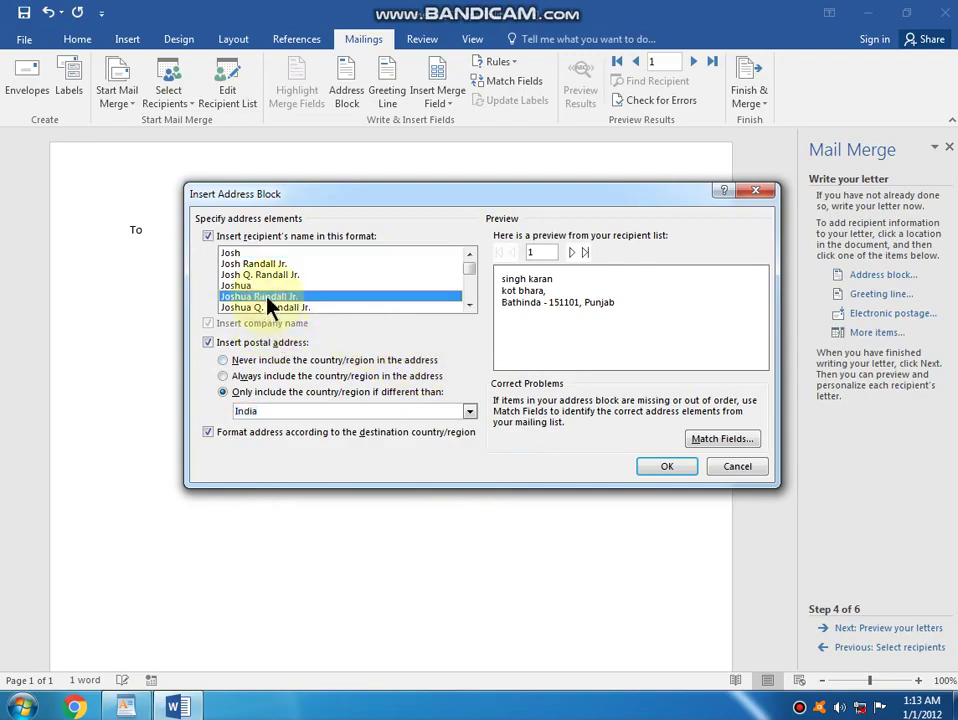
left_click(268, 308)
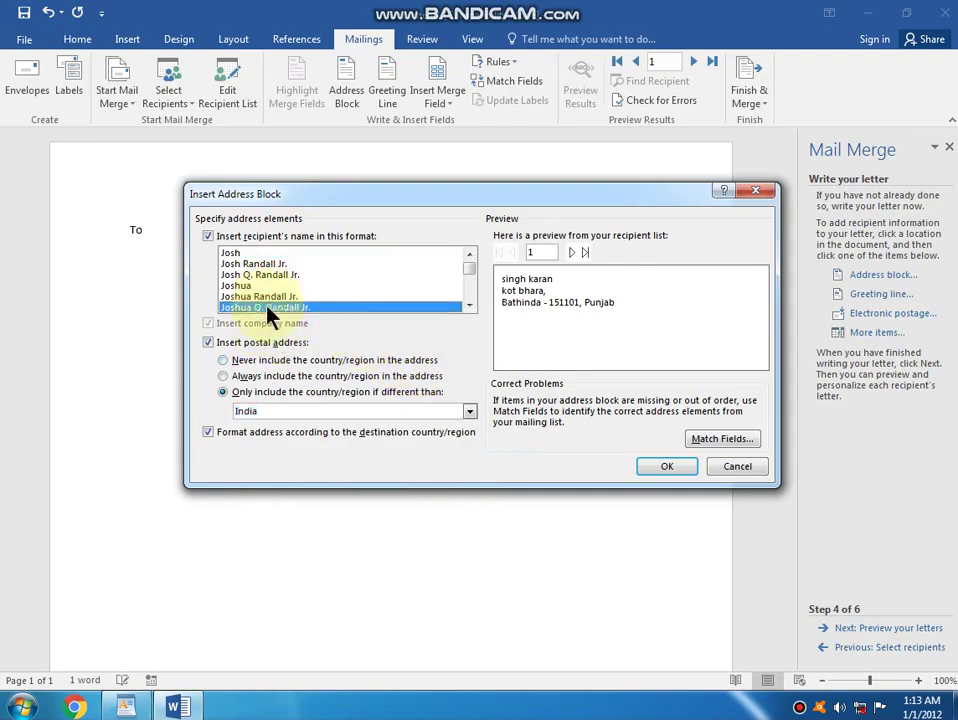
left_click(246, 275)
left_click(248, 264)
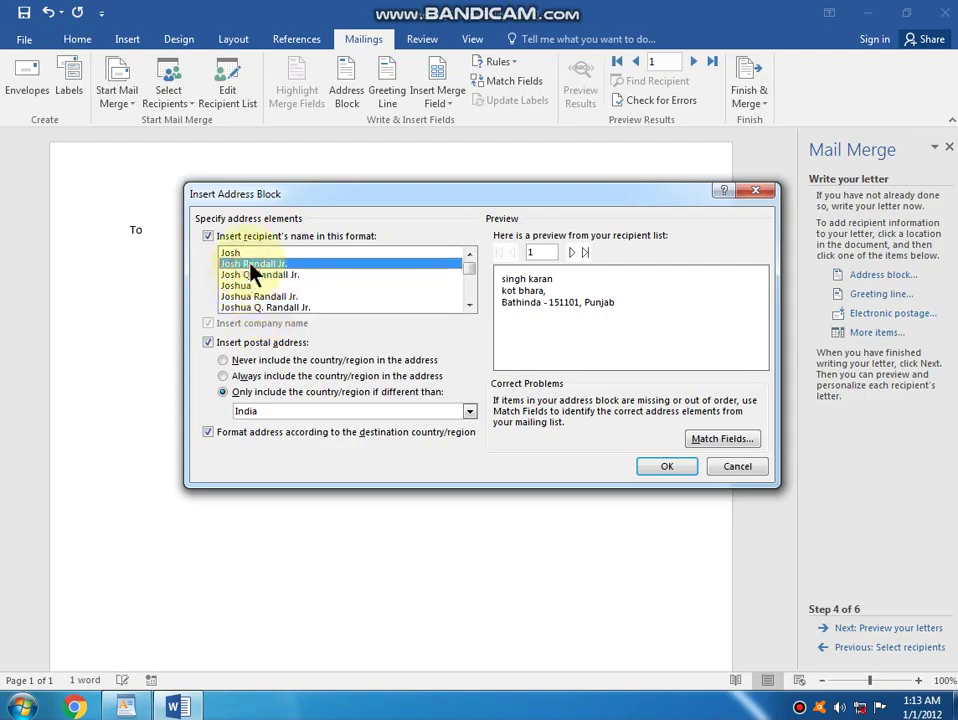
left_click(208, 432)
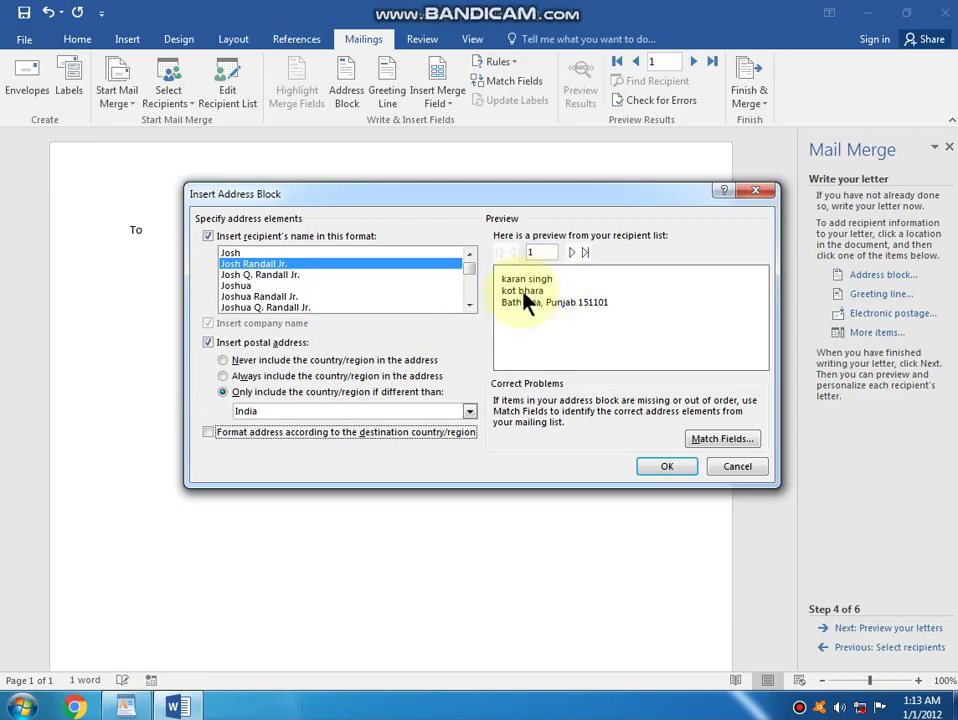
left_click(666, 466)
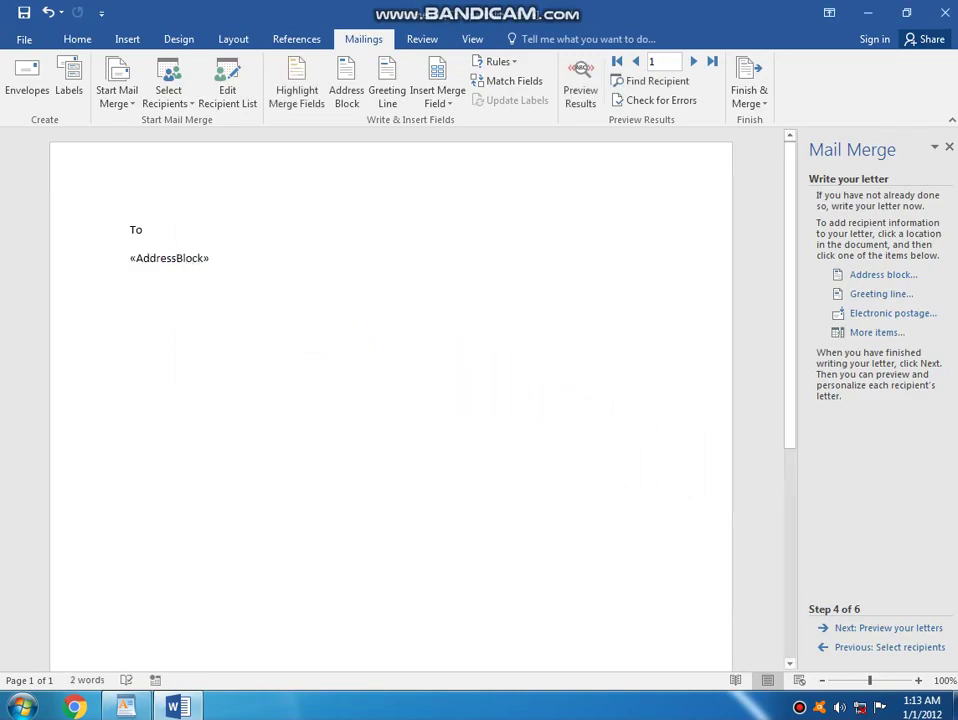
Type the 'Respected Sir,' greeting and a '<message>' placeholder line, then select it
type("R")
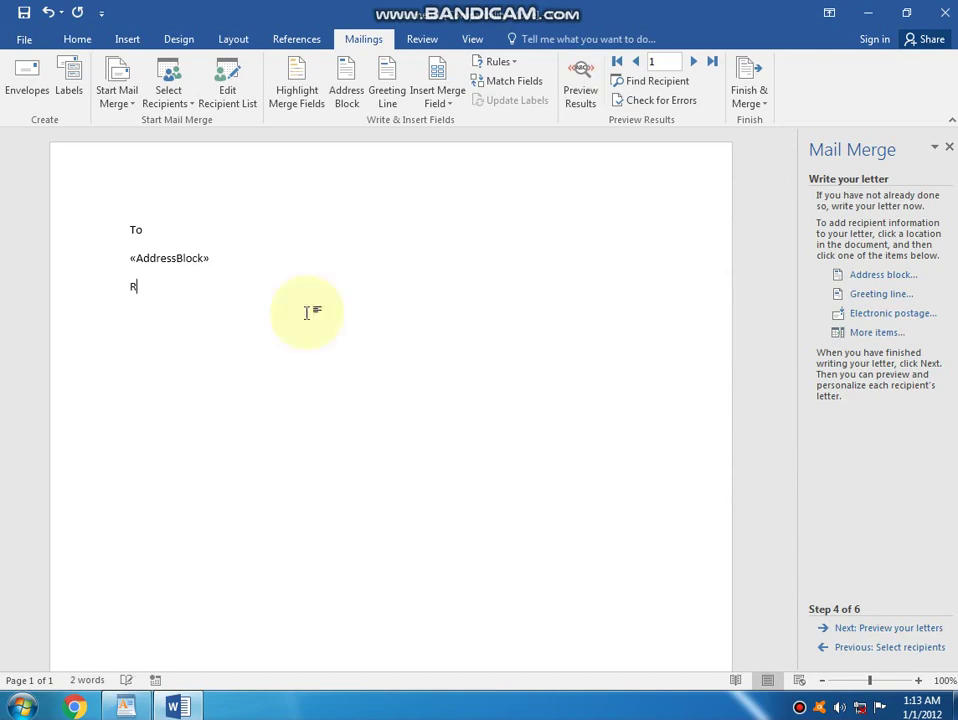
type("espect")
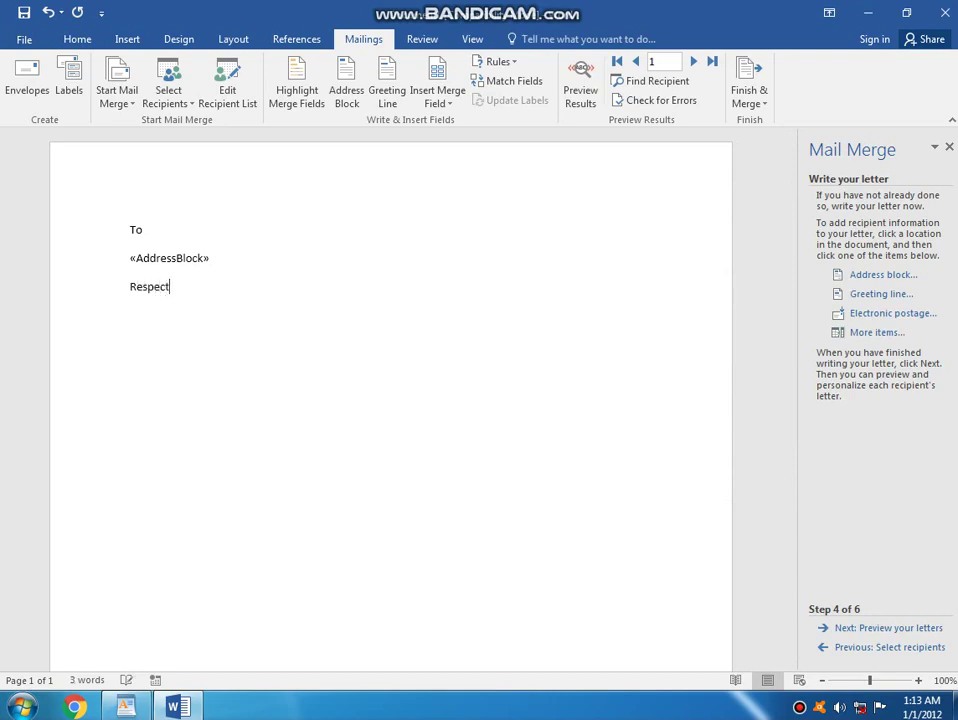
type("Sir,")
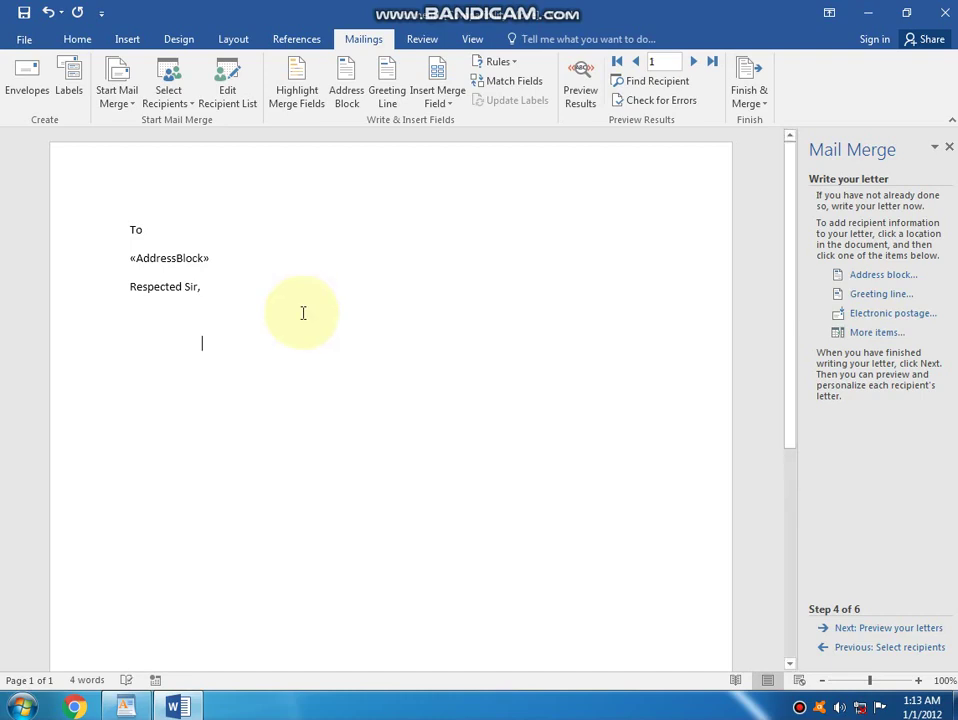
mouse_move(170, 258)
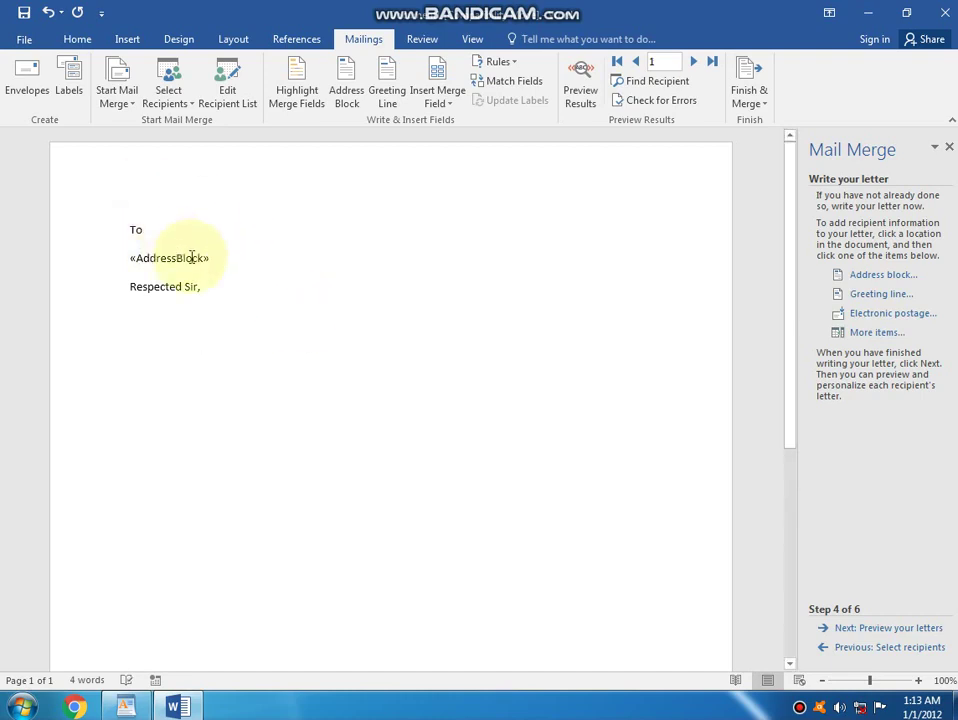
type("<message>")
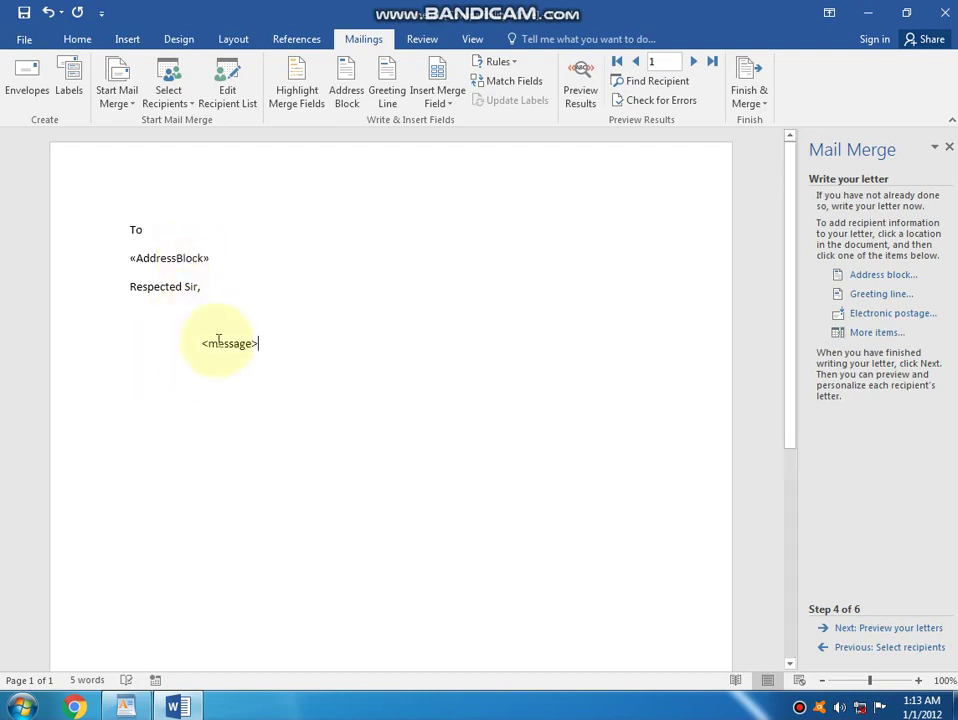
left_click_drag(195, 340, 280, 357)
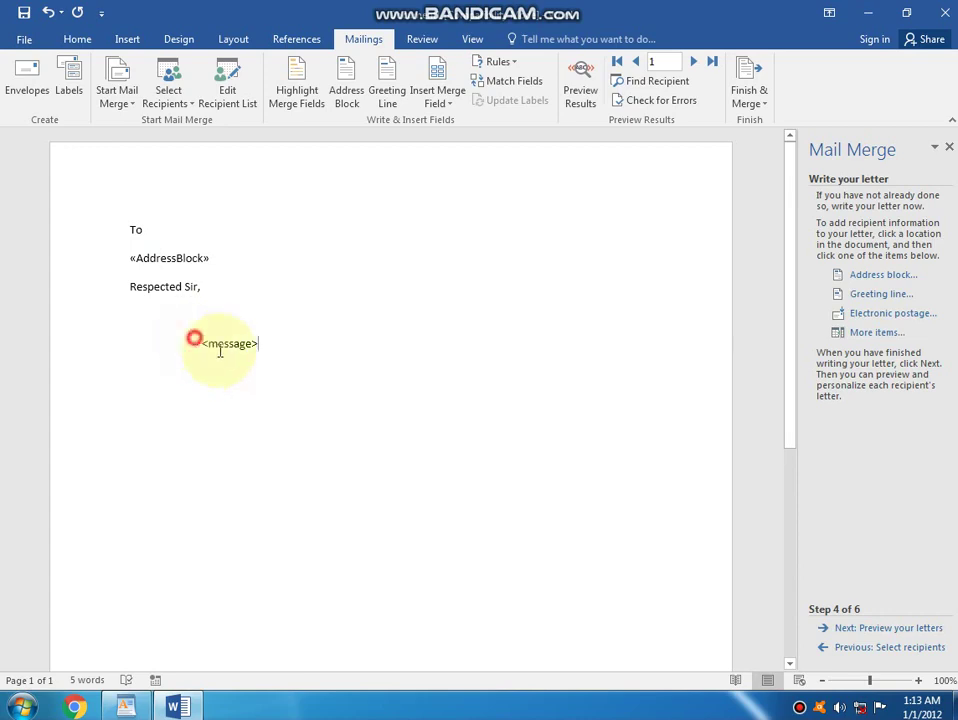
Resize the selected <message> placeholder to 28 pt
left_click(79, 42)
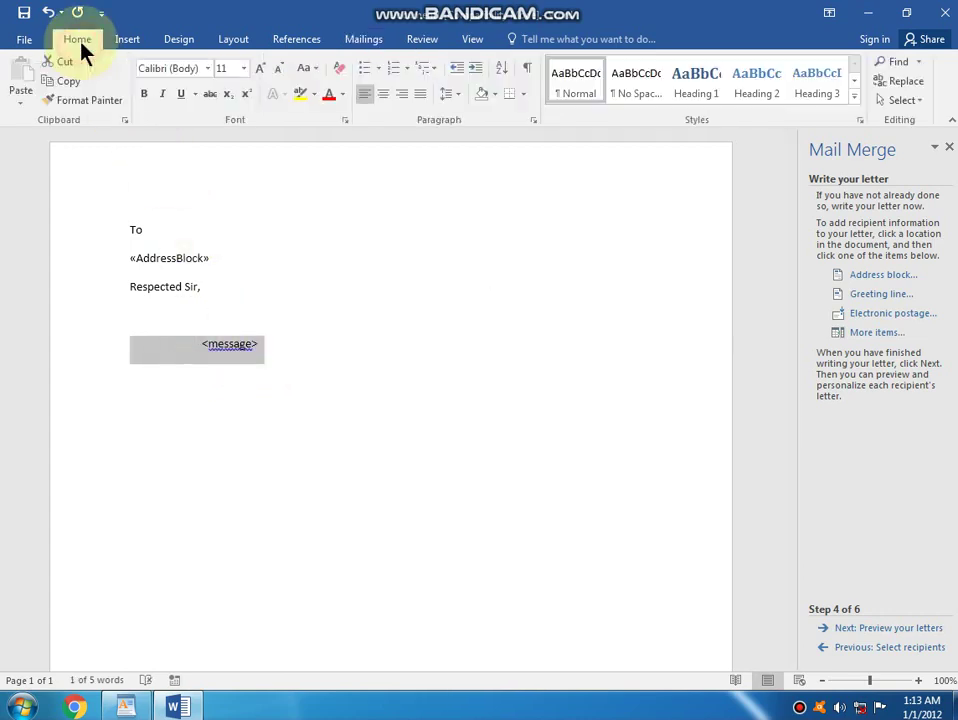
left_click(268, 71)
left_click(268, 71)
left_click(268, 71)
left_click(268, 71)
left_click(268, 71)
left_click(268, 71)
left_click(268, 71)
left_click(268, 71)
left_click(269, 71)
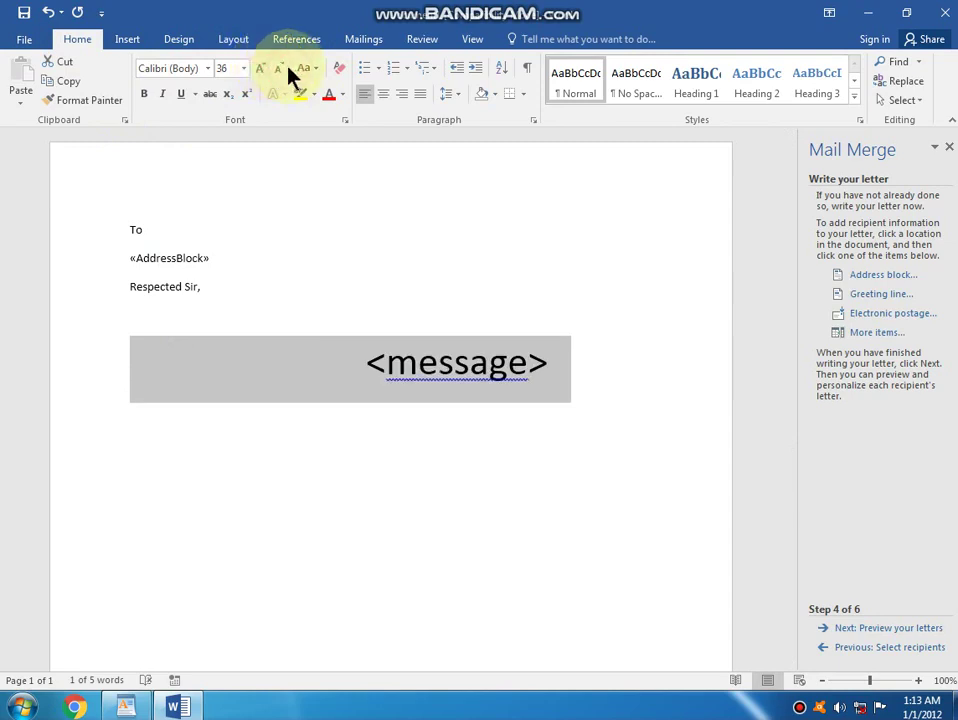
left_click(282, 70)
Add 14 pt blank lines below the message, indented for the closing
left_click(505, 357)
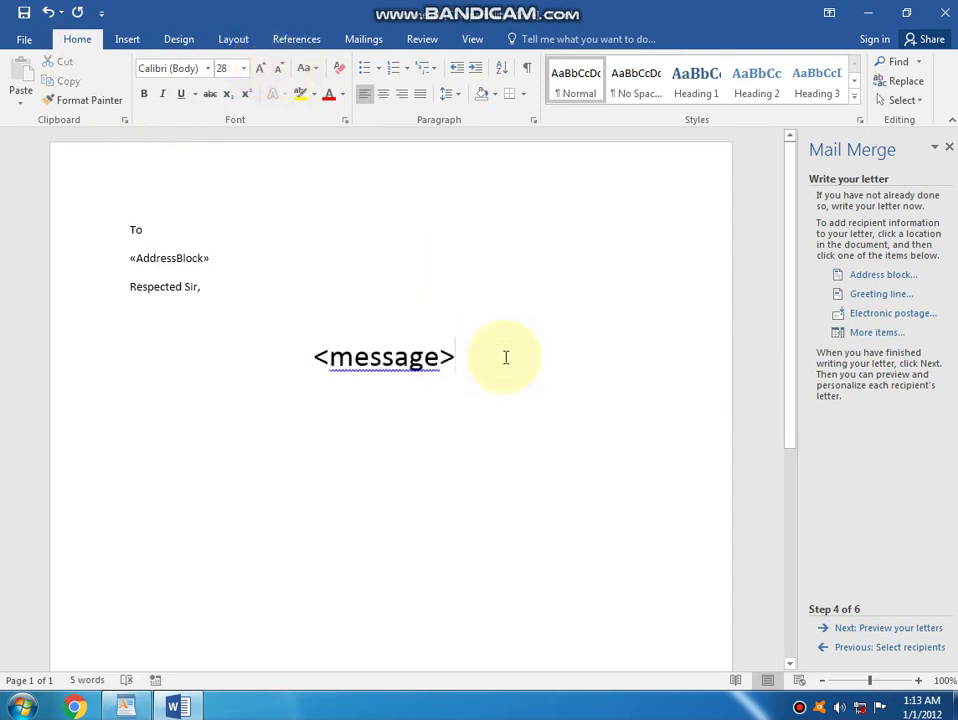
key("Return")
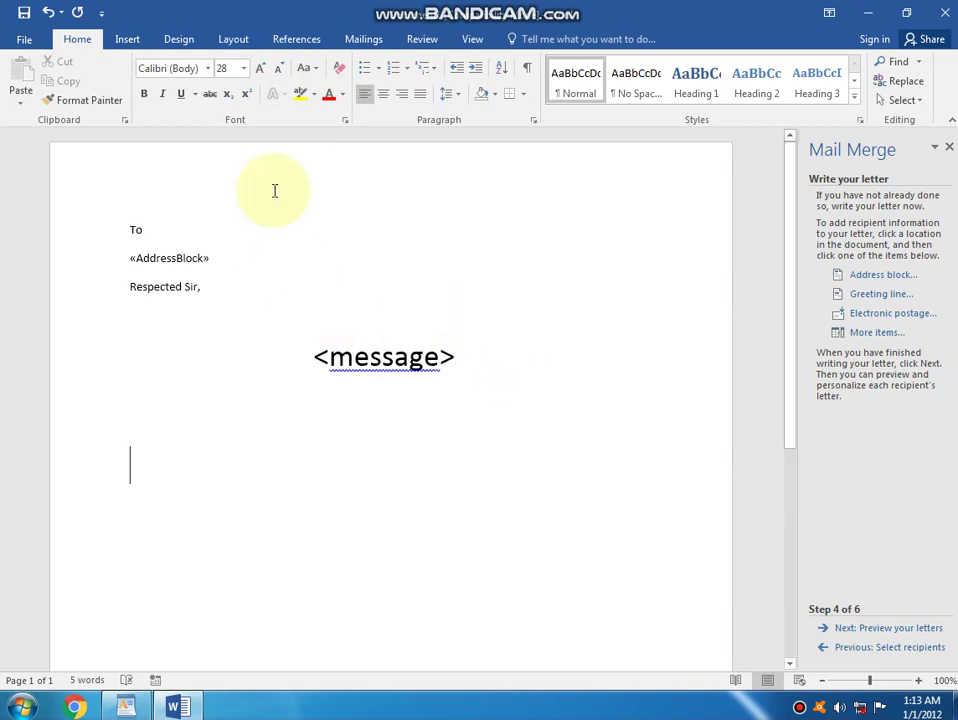
left_click(279, 70)
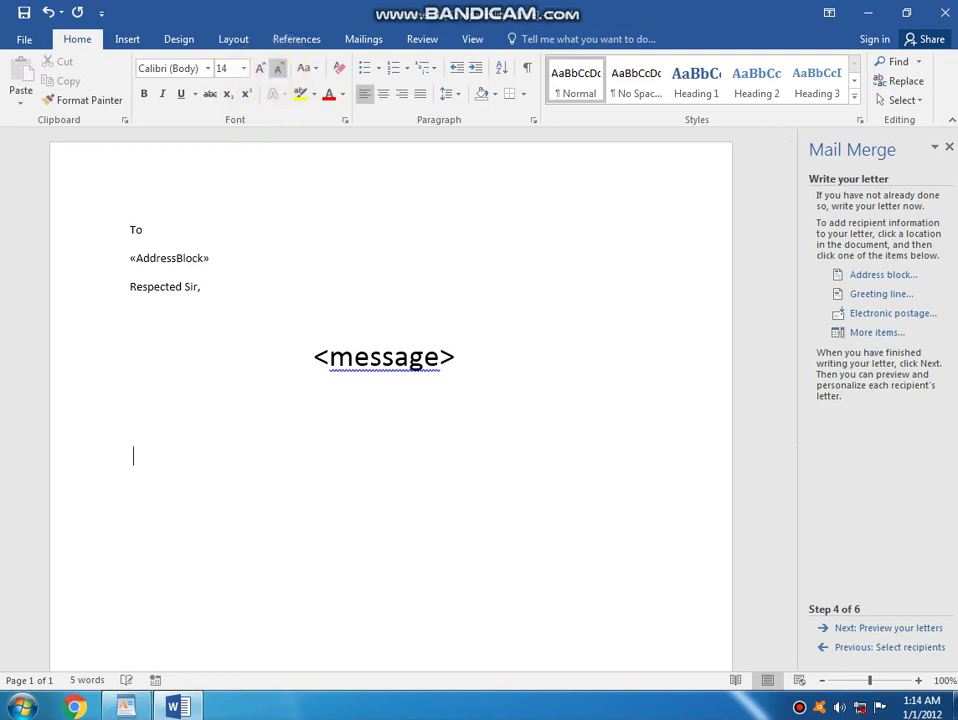
left_click(462, 443)
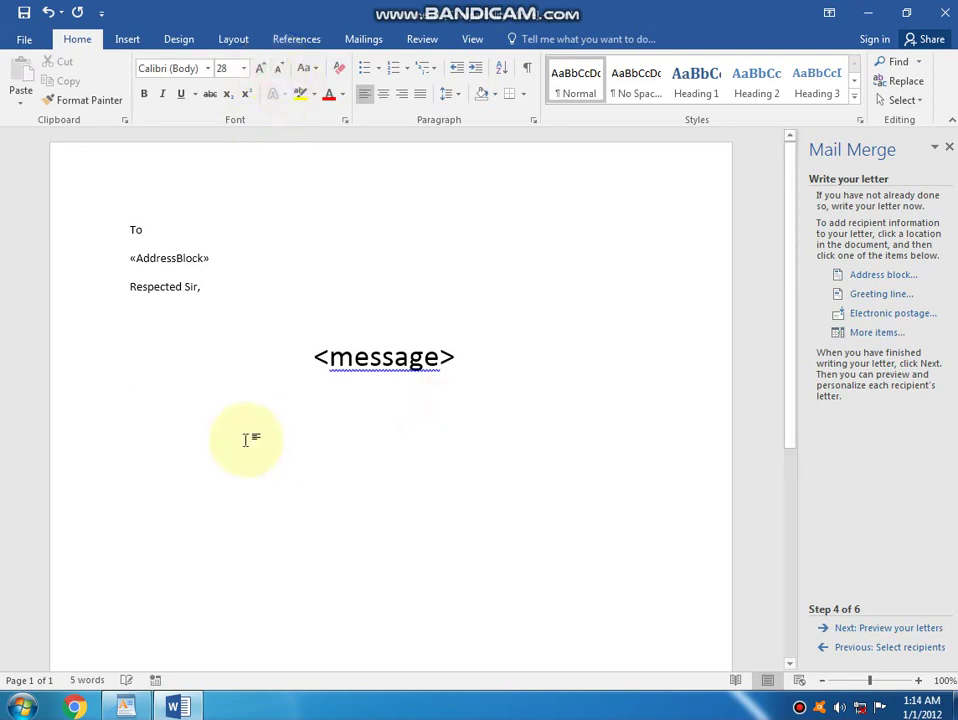
key("Return")
key("Return")
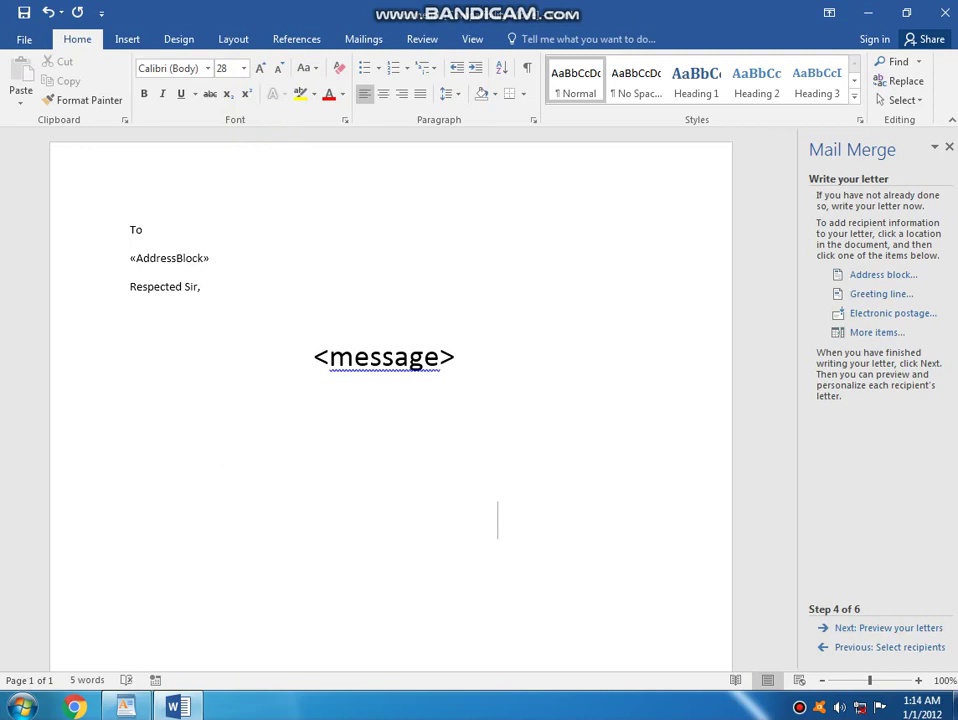
key("BackSpace")
Write a 14 pt 'With regards' closing with the sender's signature line beneath it
triple_click(276, 70)
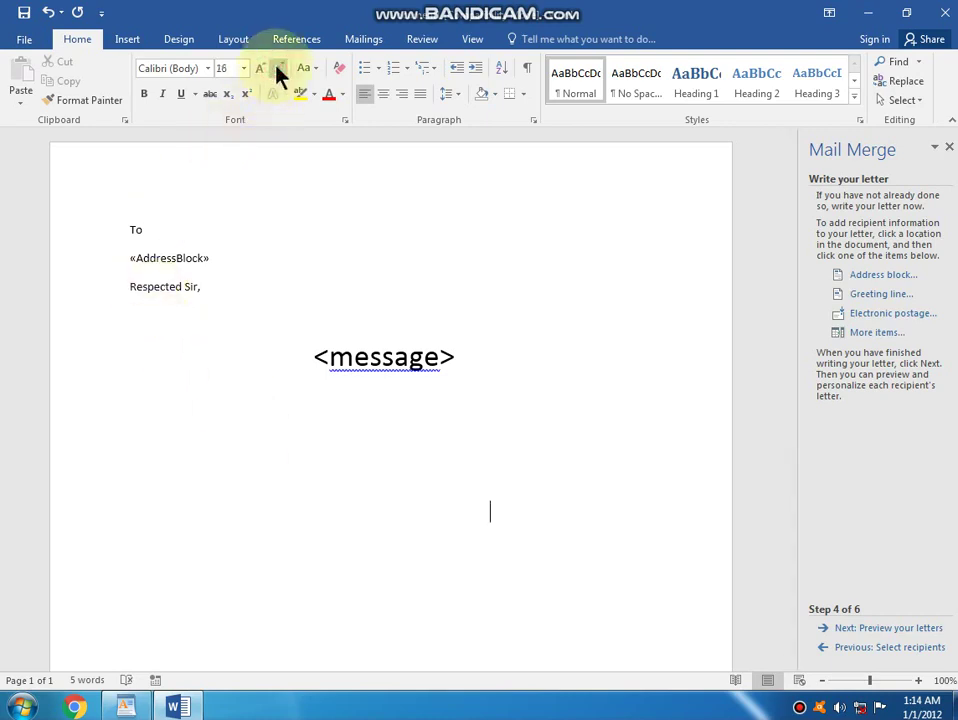
left_click(277, 72)
type("w")
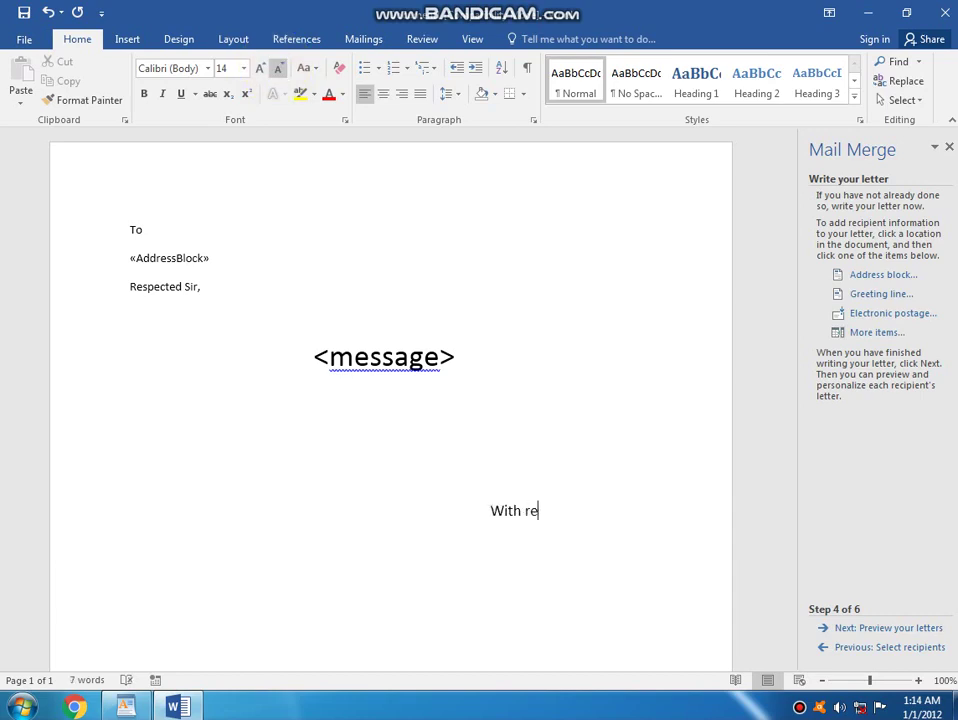
type(" ga")
type("Babab")
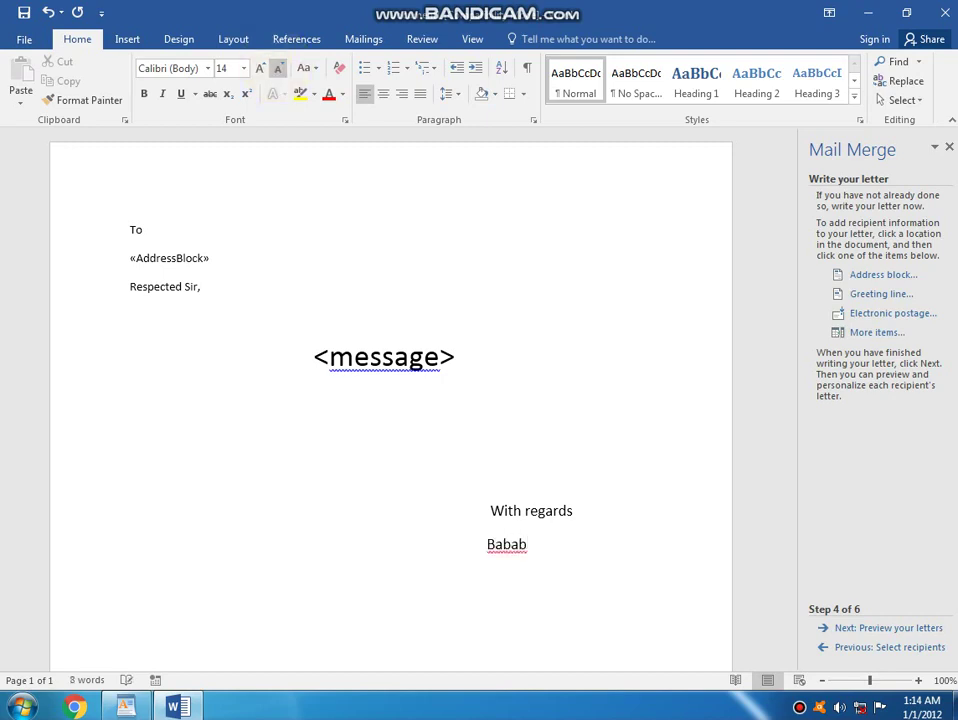
key("BackSpace")
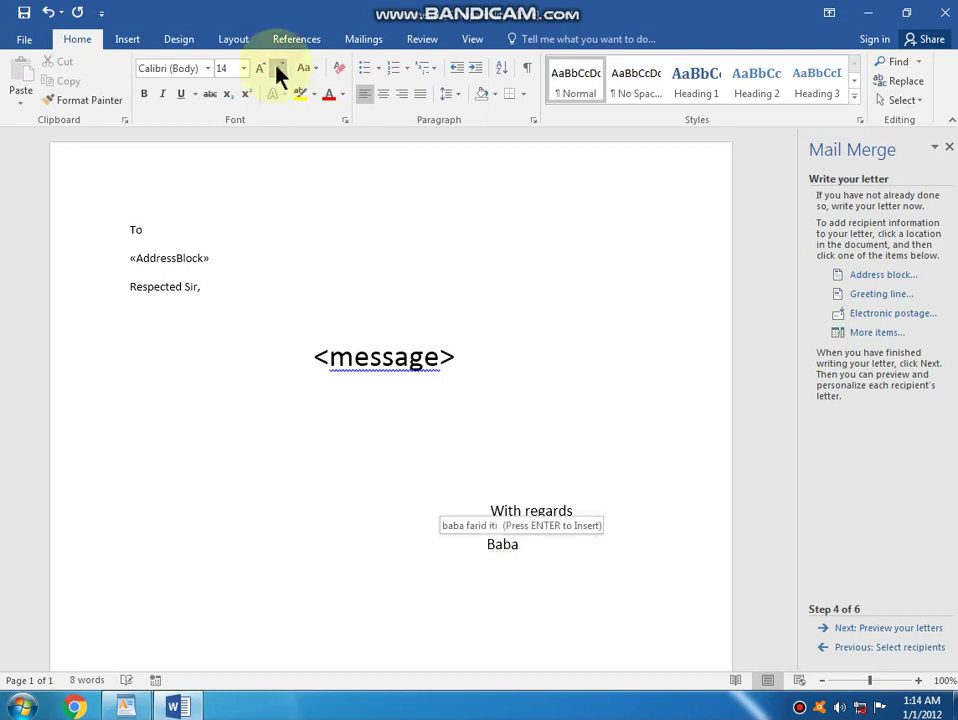
type("farid iti kot Sha")
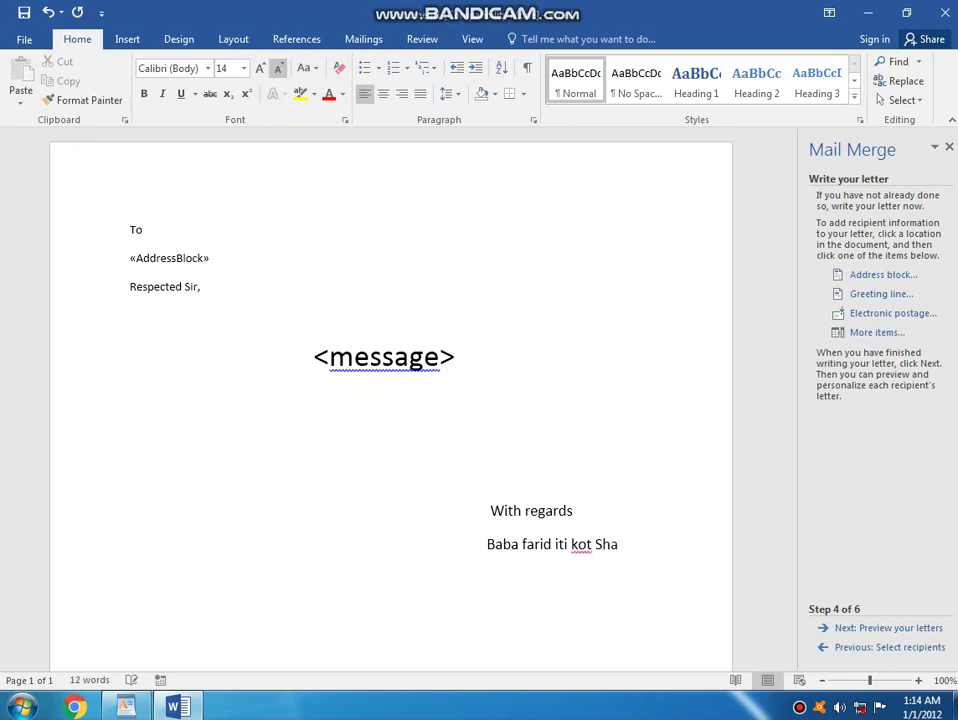
type(" m")
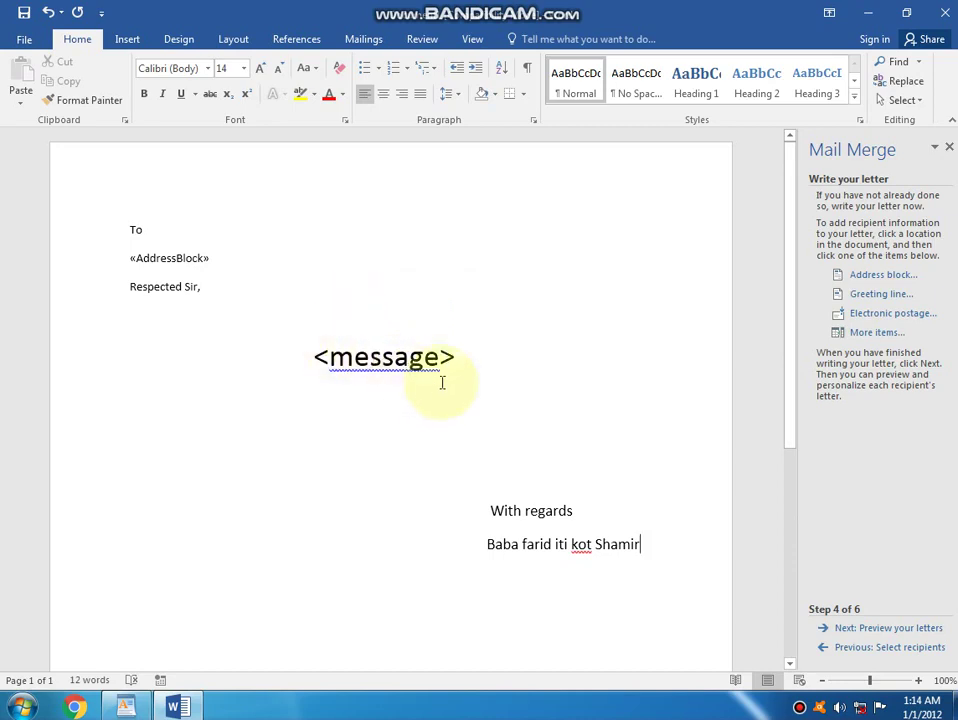
Preview the letter for the first recipient, then reach Complete the merge and open Edit individual letters
left_click(889, 630)
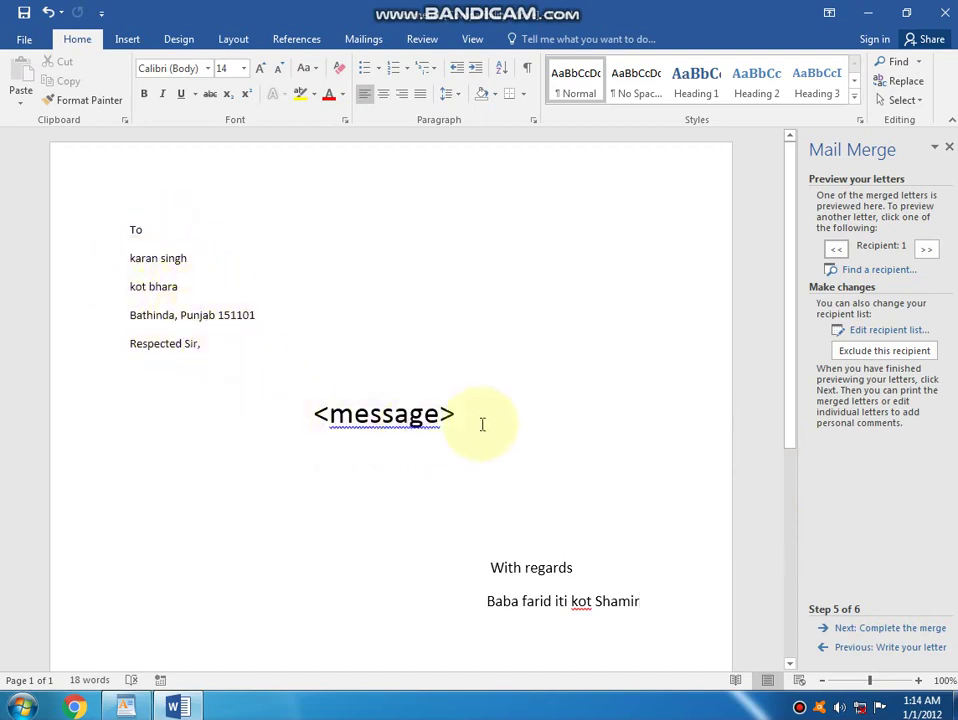
left_click(287, 421)
key("Right")
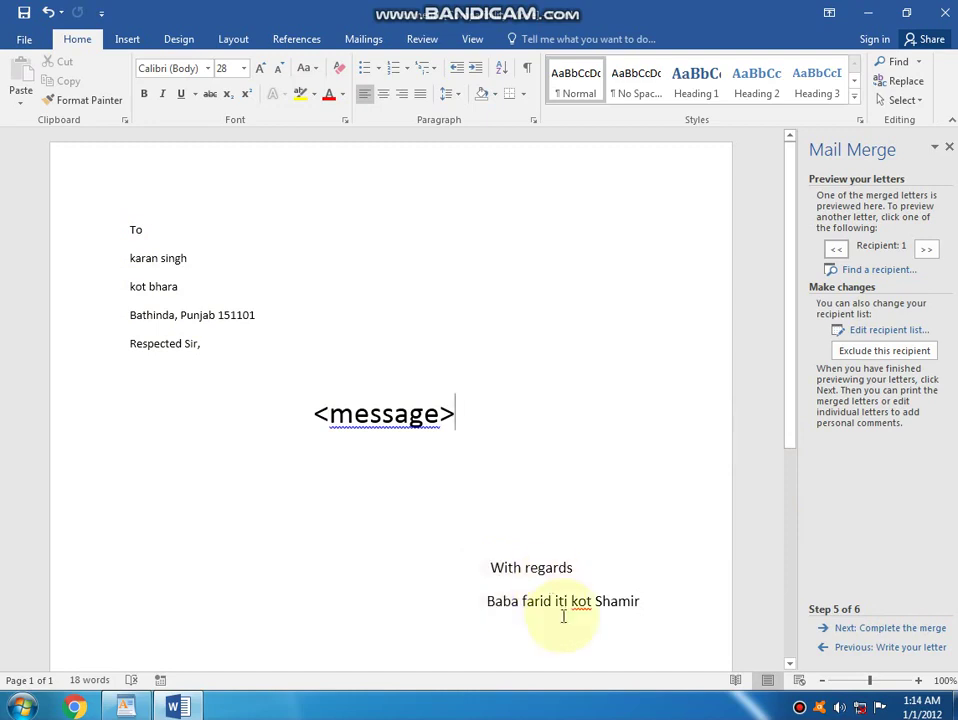
left_click(896, 629)
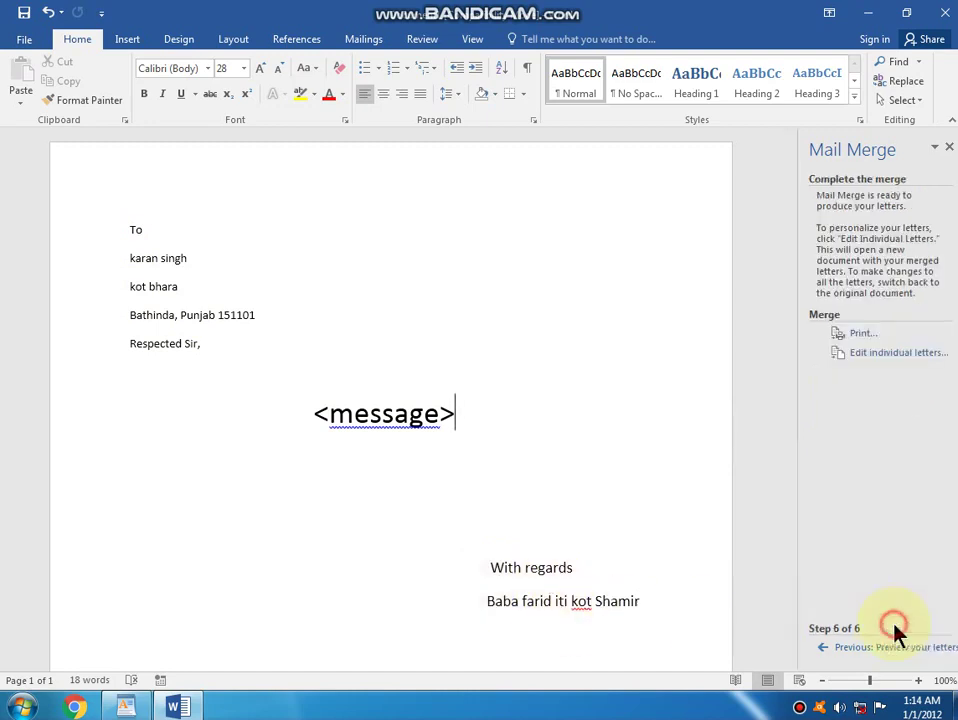
left_click(870, 355)
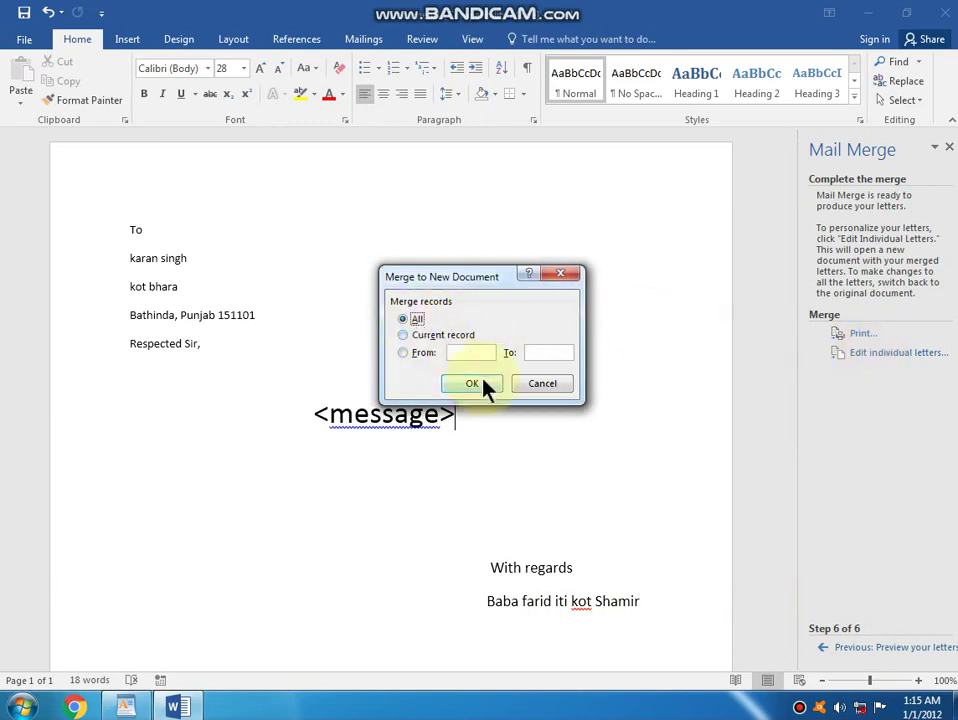
Merge all records into a new document and scroll through its three letters
left_click(562, 273)
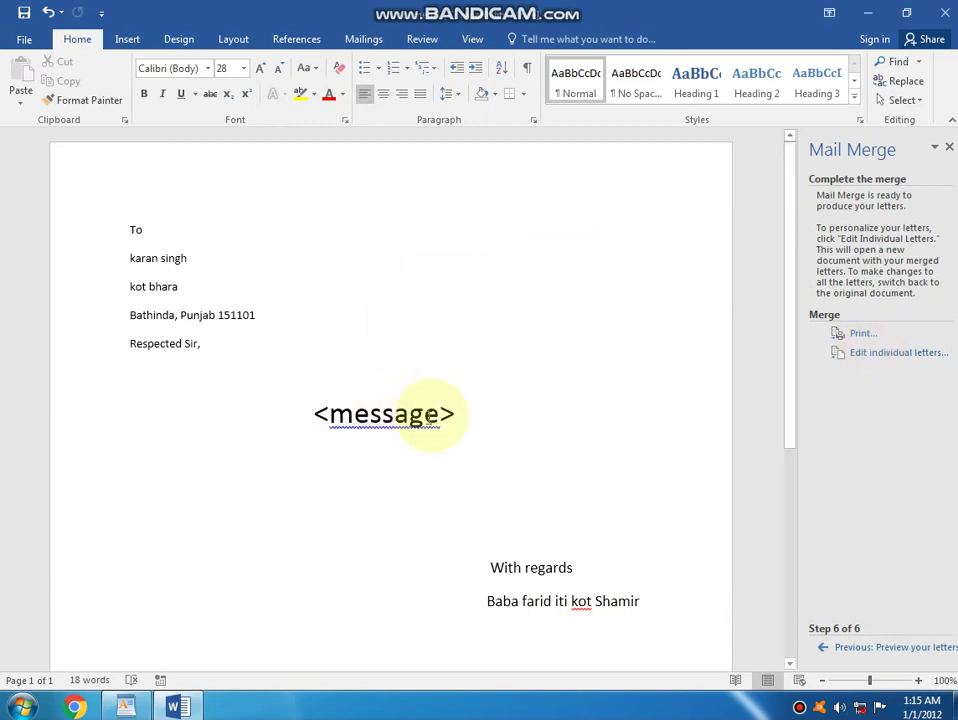
left_click(868, 353)
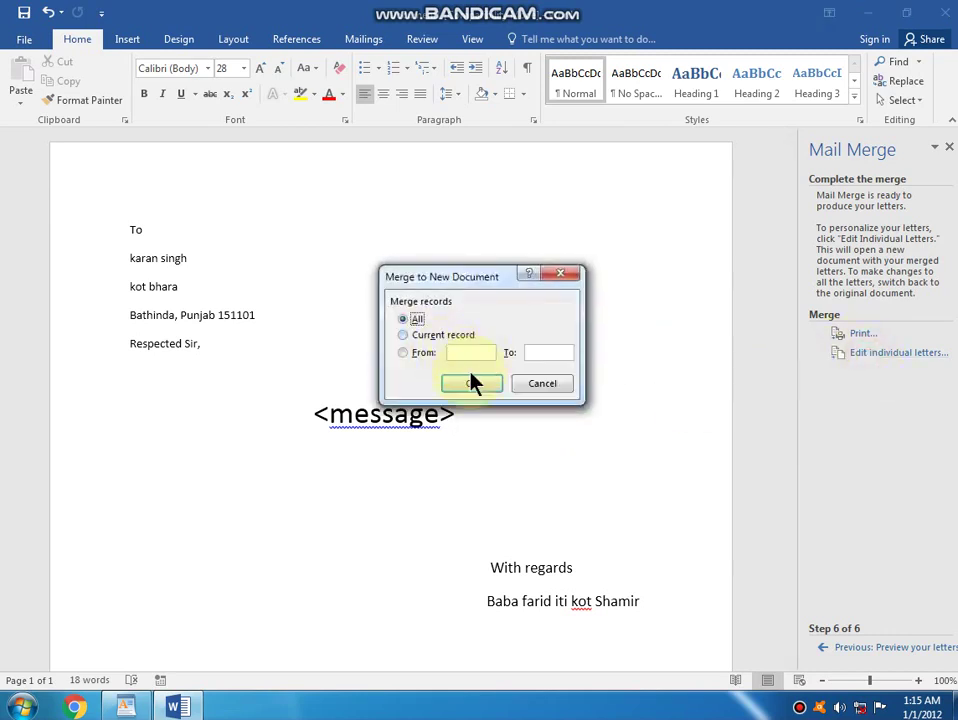
left_click(471, 383)
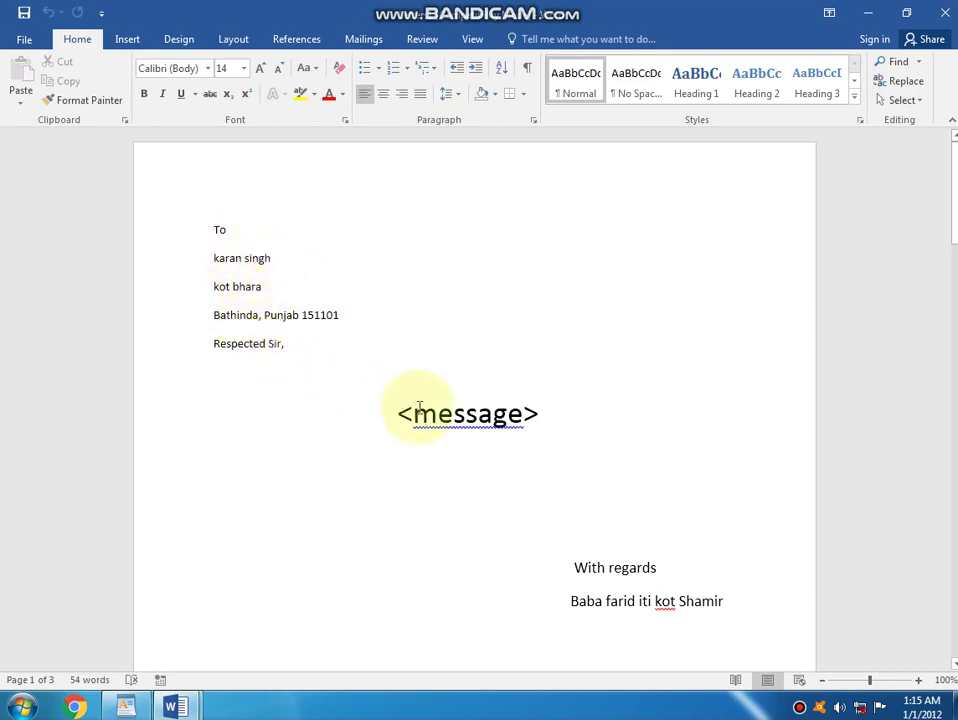
left_click_drag(952, 190, 954, 350)
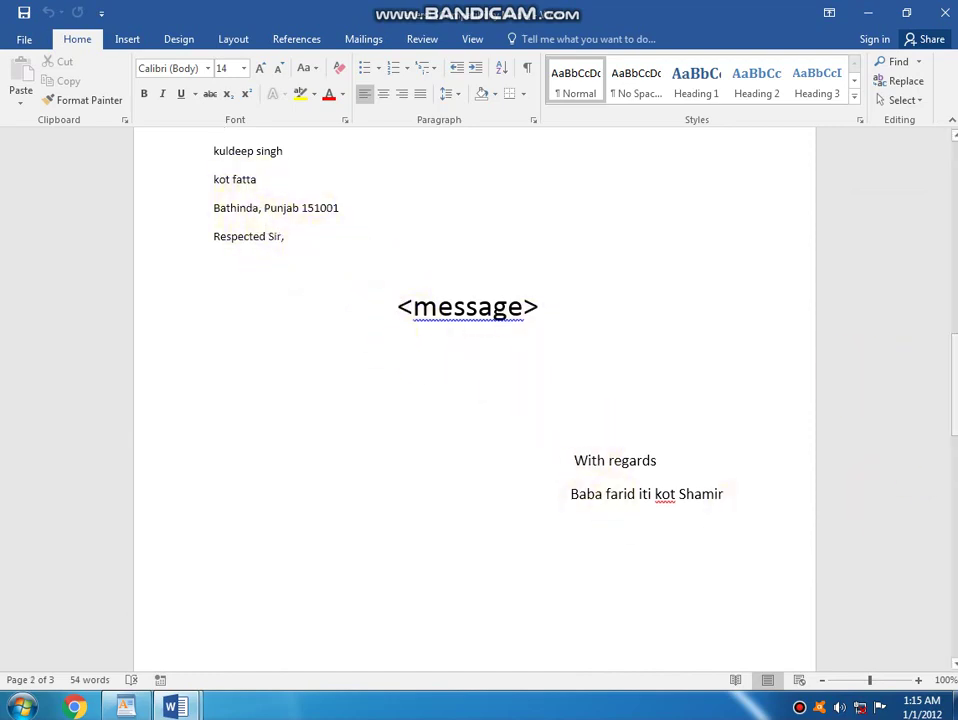
left_click_drag(953, 385, 953, 545)
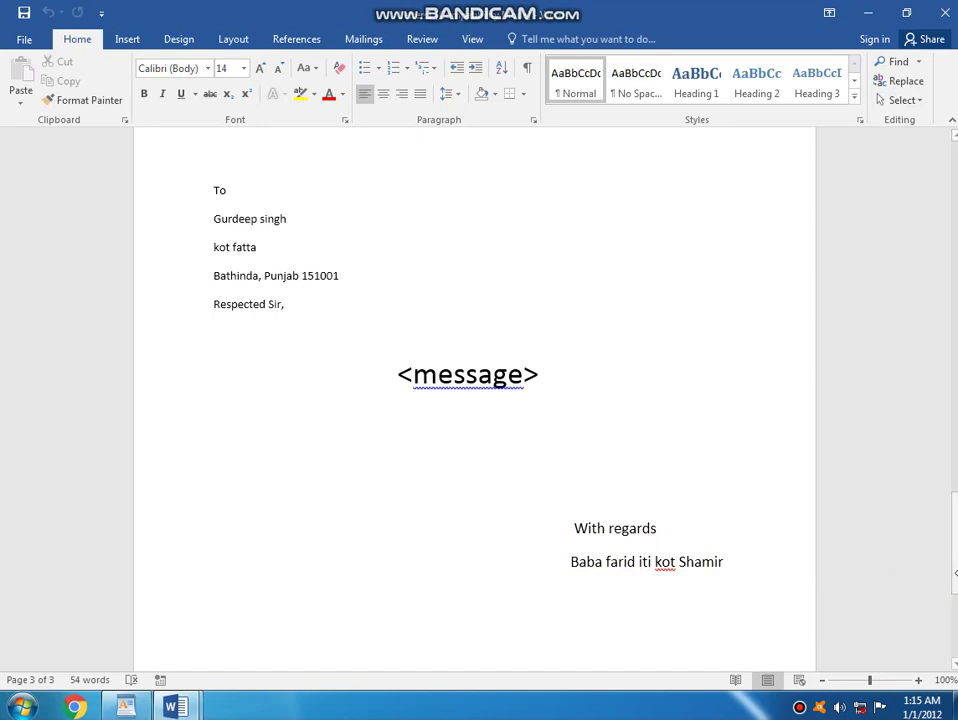
mouse_move(953, 573)
left_mouse_down()
mouse_move(953, 603)
mouse_move(953, 243)
mouse_move(943, 188)
left_mouse_up()
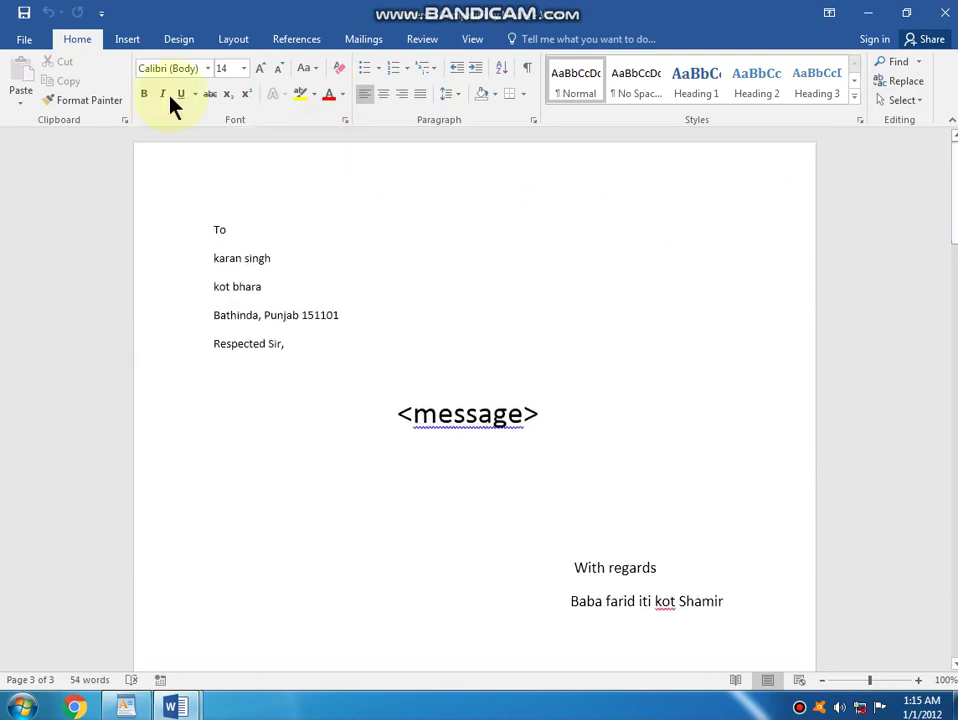
Show the Print preview and scroll to the third recipient's letter on page 3
left_click(14, 40)
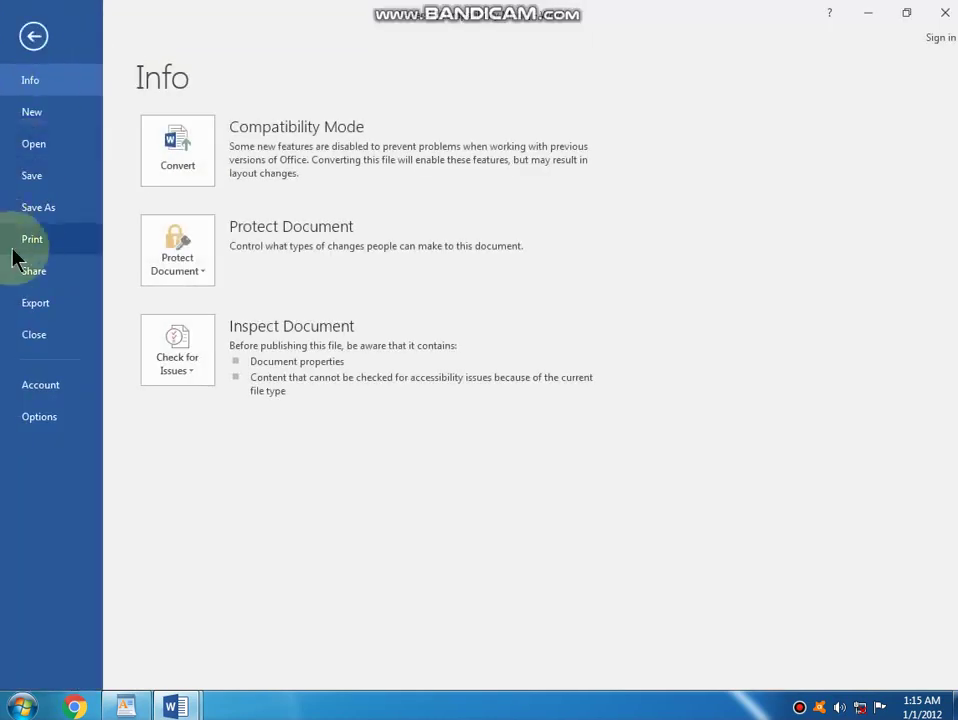
left_click(27, 239)
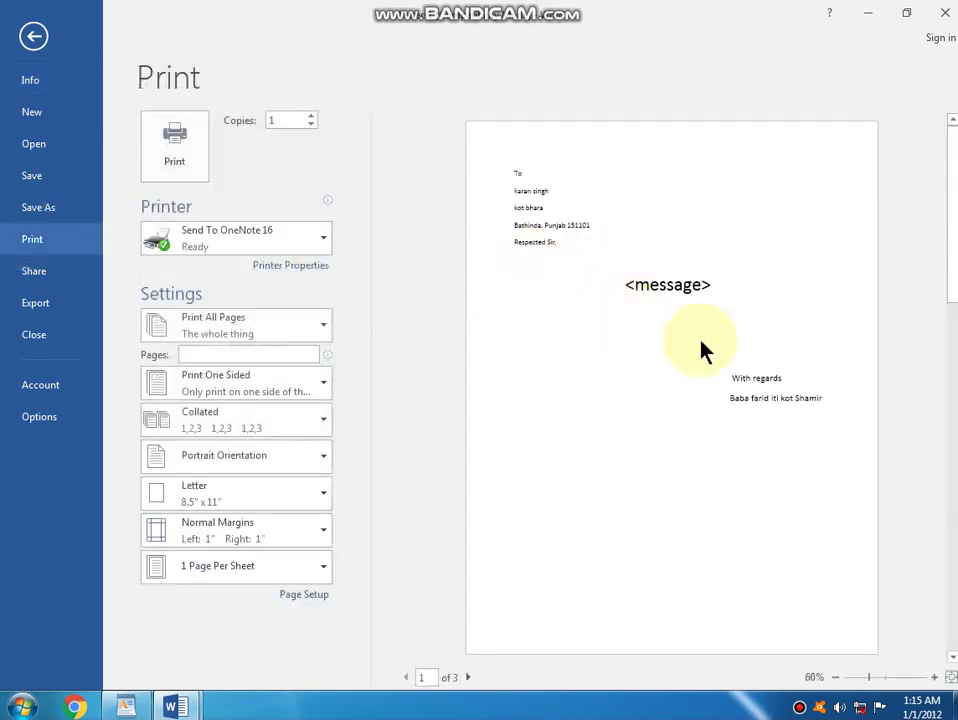
left_click_drag(951, 254, 951, 470)
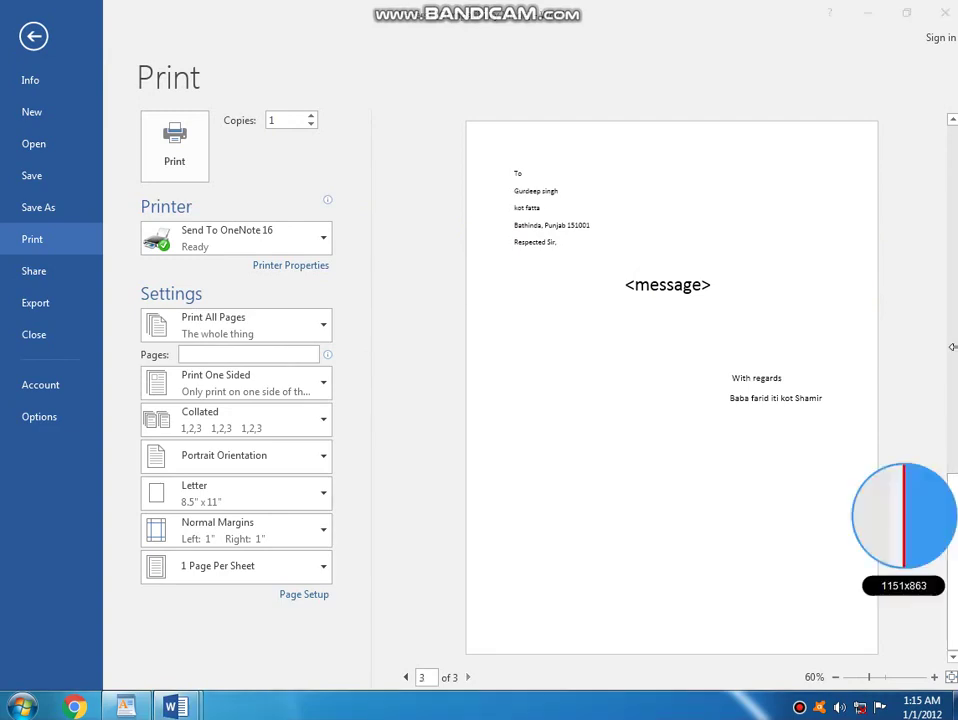